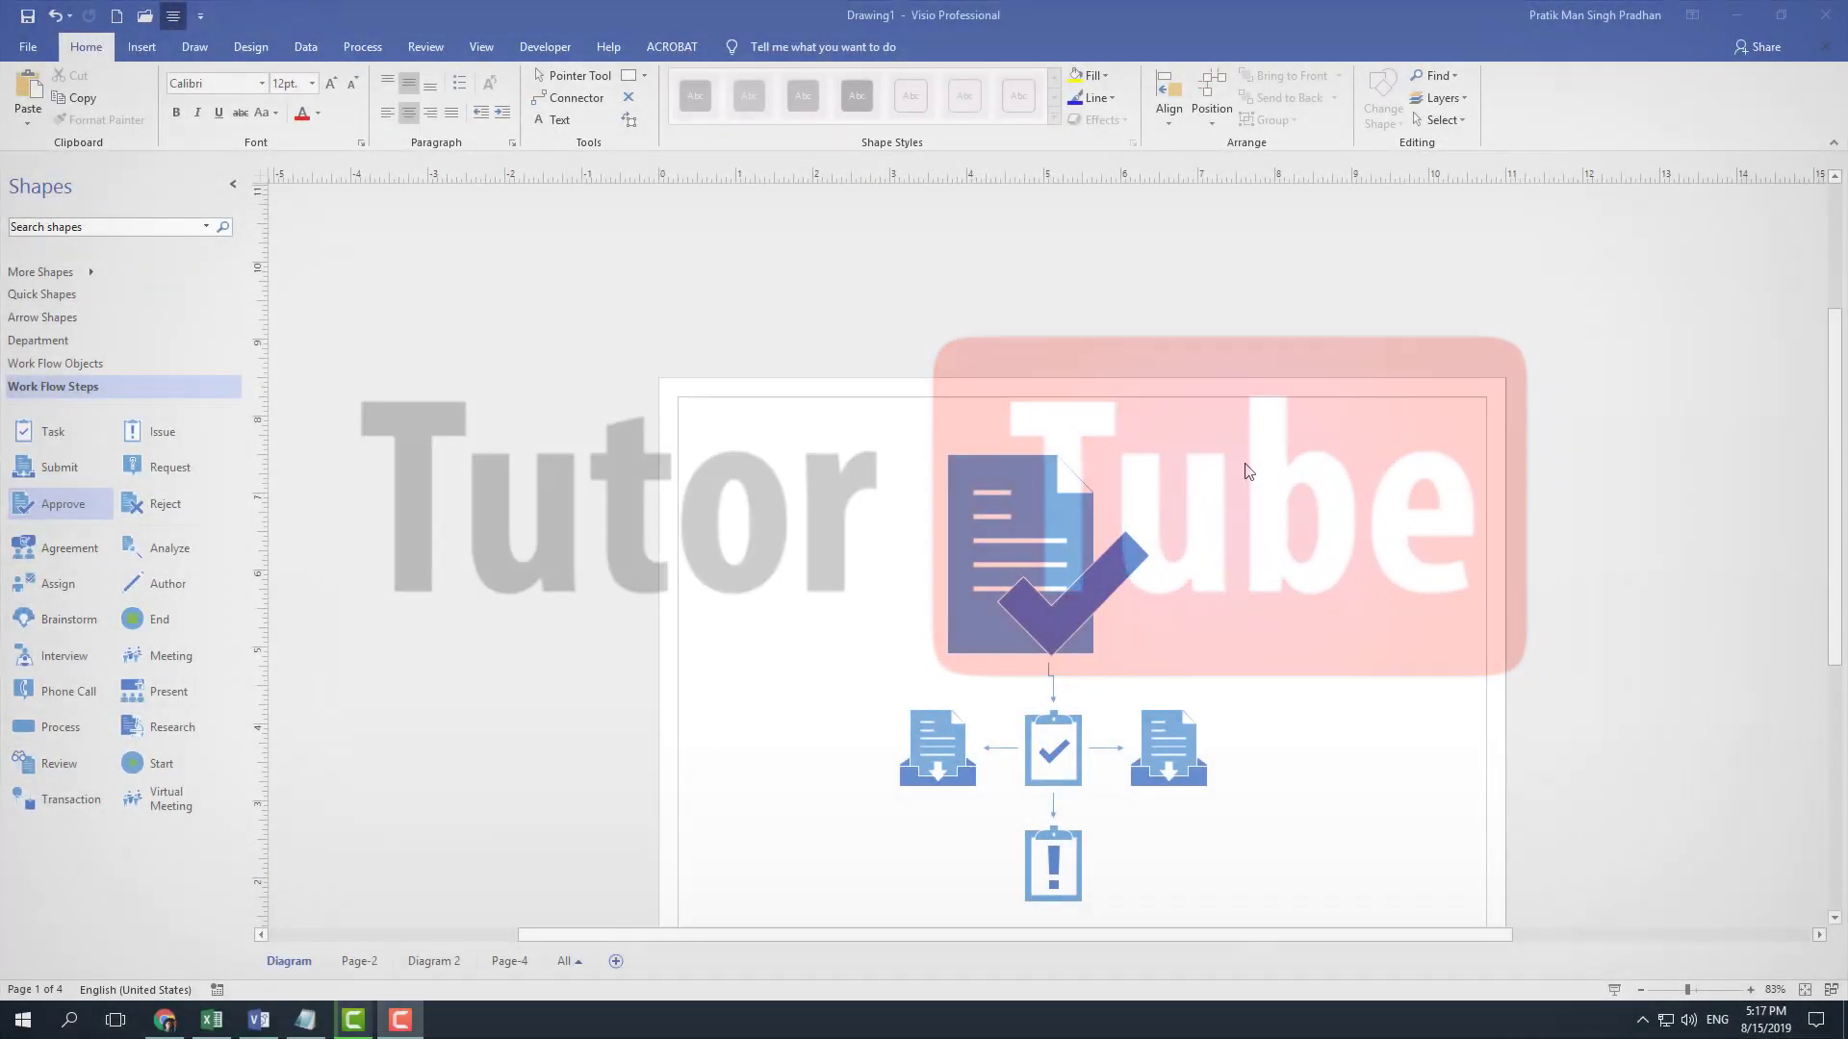
- Nudge the large Approve document shape on the Diagram page slightly up and to the right
{"action": "scroll", "coordinate": [1036, 498], "scroll_direction": "down", "scroll_amount": 3}
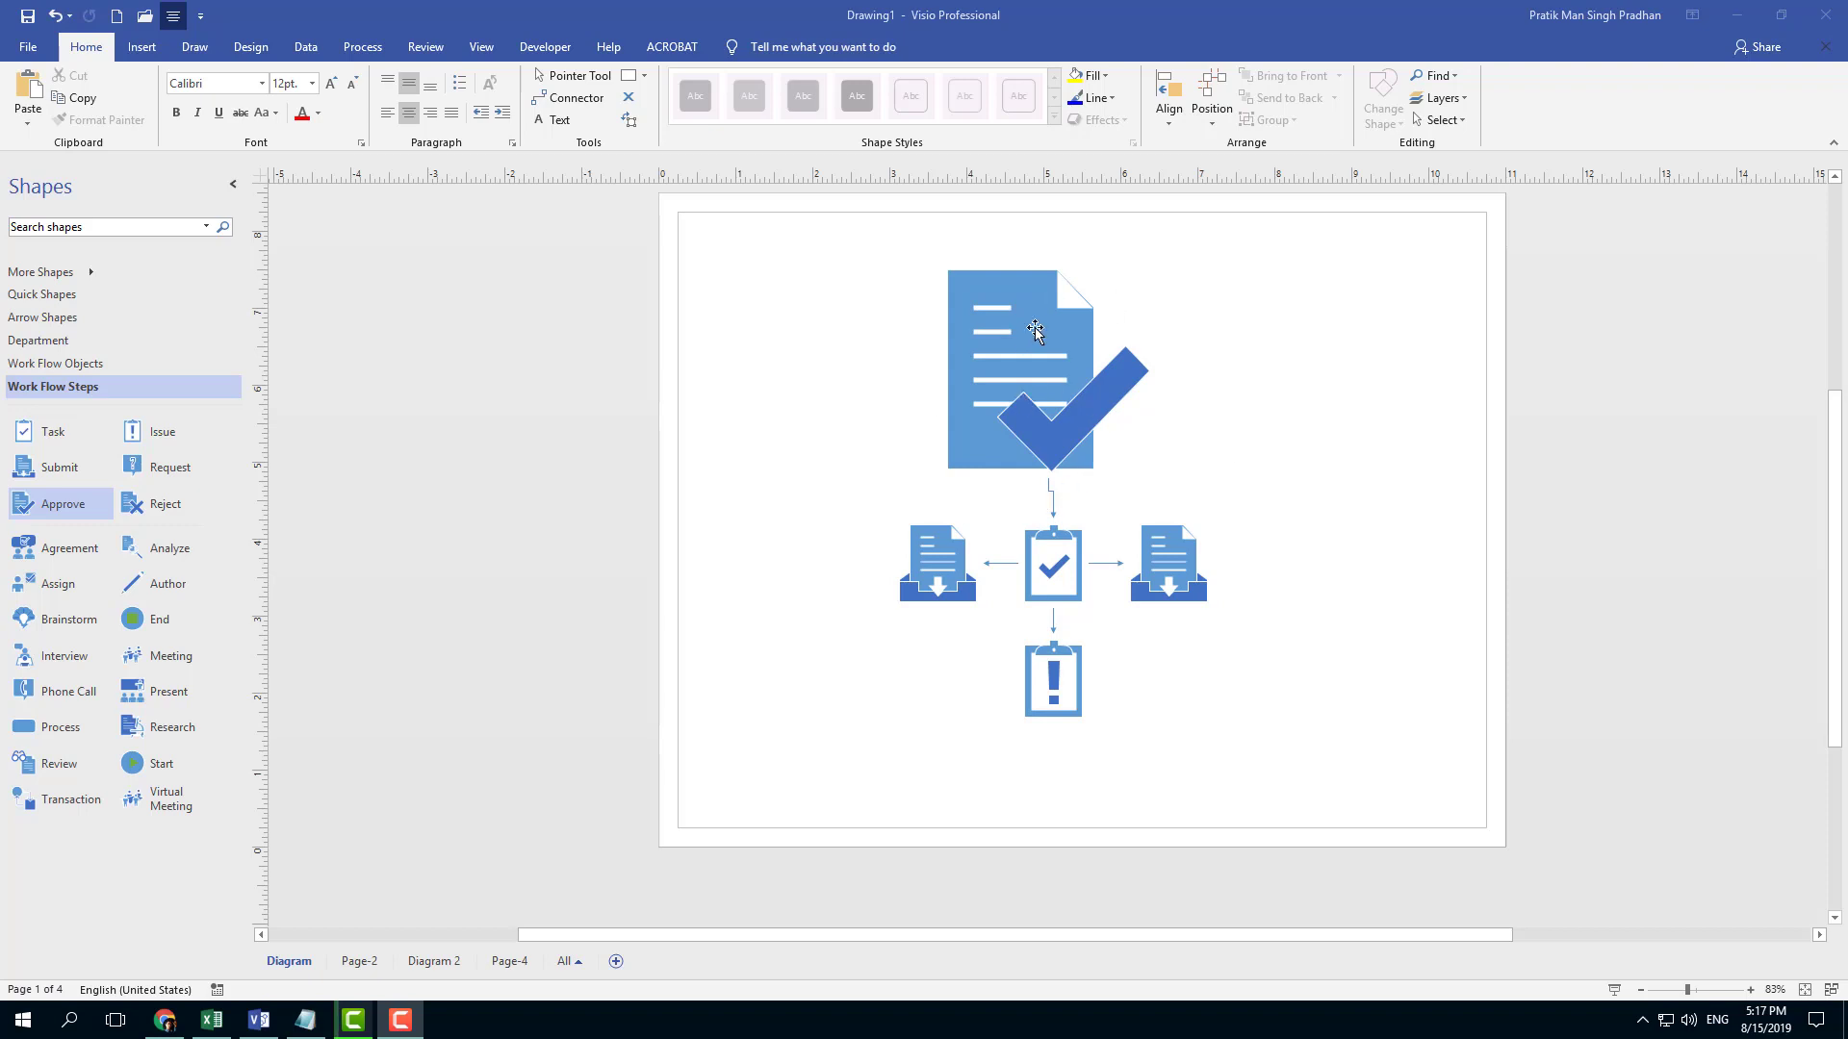
{"action": "left_click_drag", "start_coordinate": [1035, 330], "coordinate": [1058, 319]}
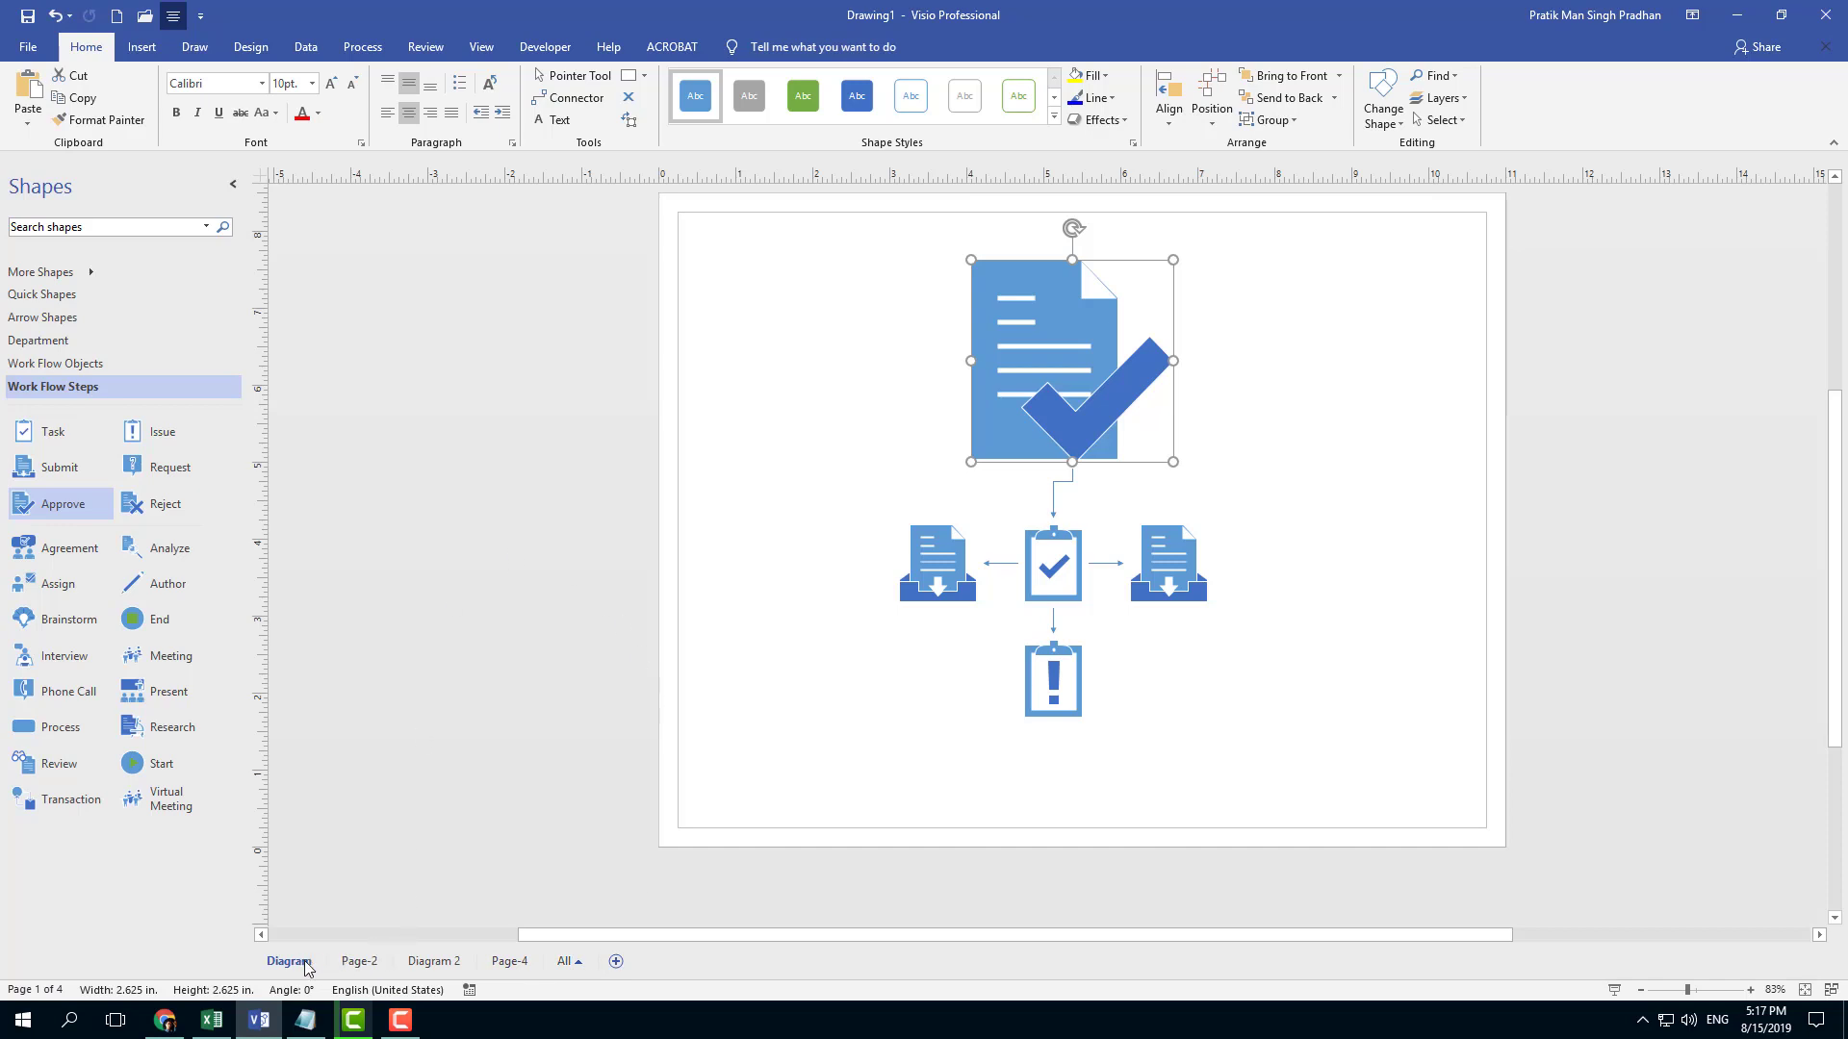
- Insert a background page, Background-1, after Page-4 with Inches as its measurement units
{"action": "right_click", "coordinate": [517, 962]}
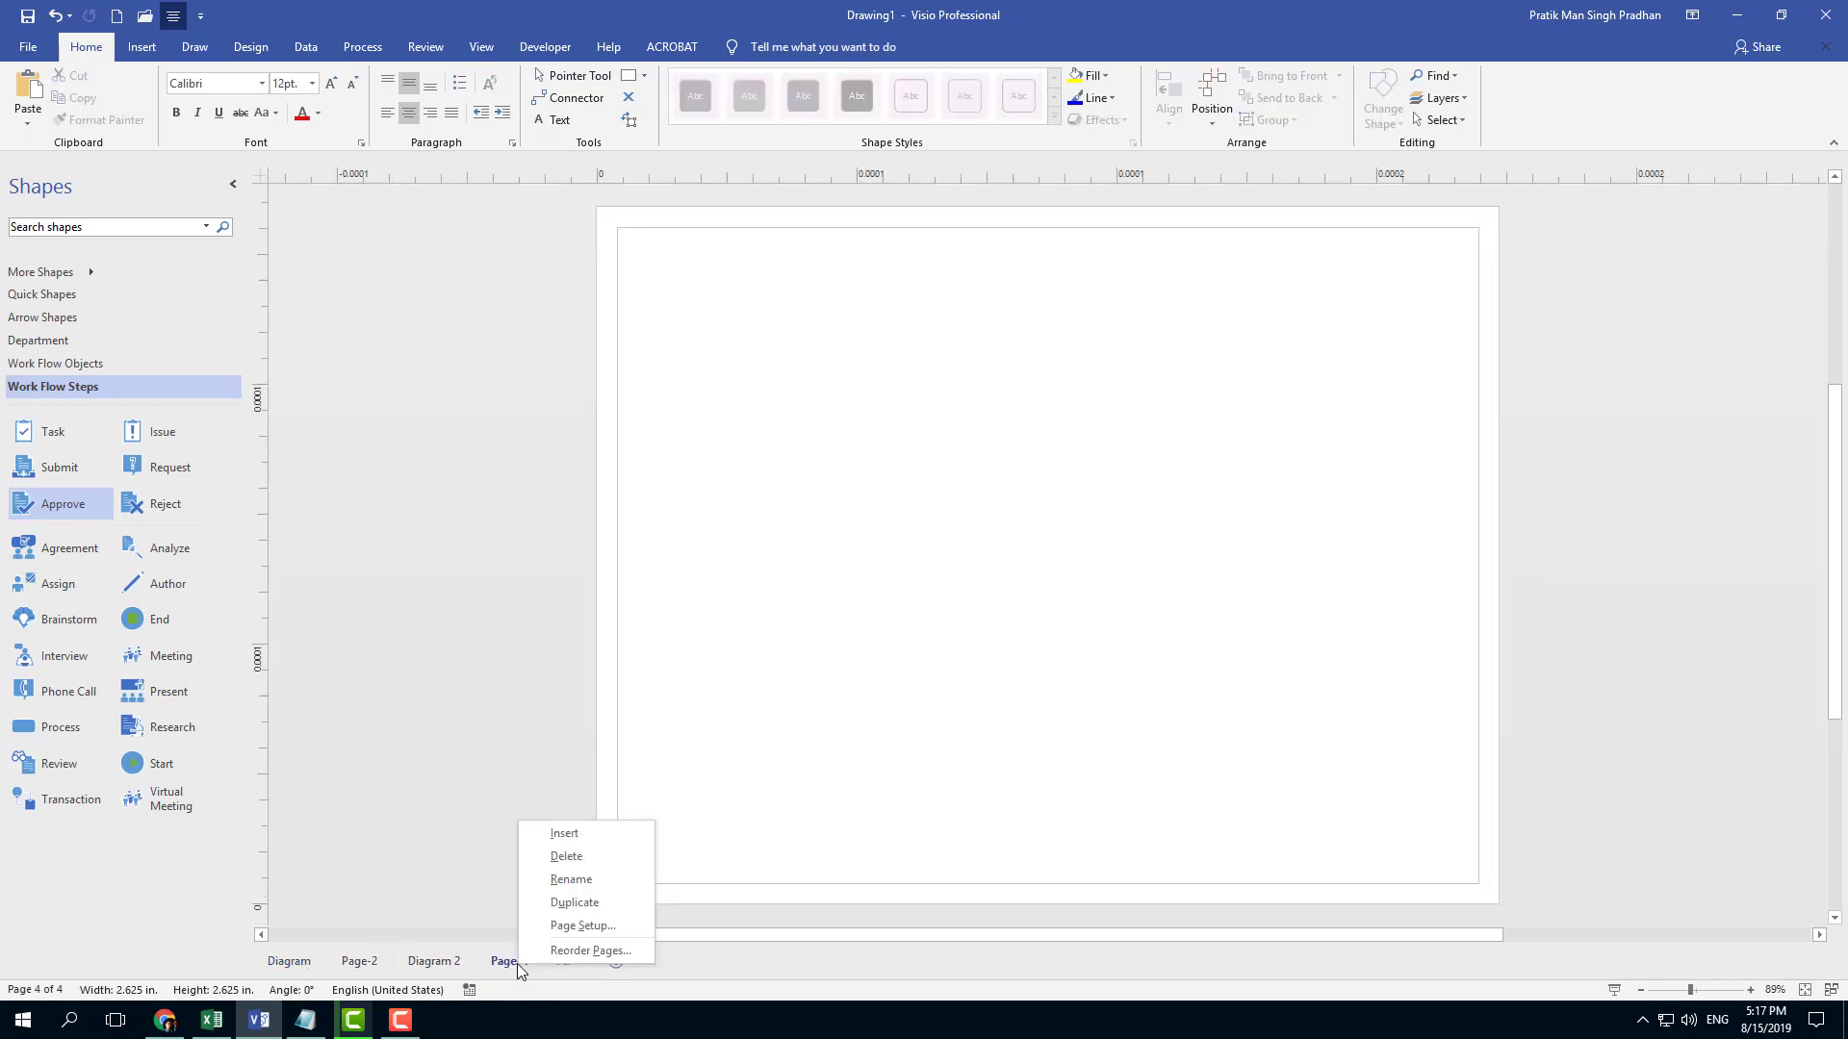
{"action": "left_click", "coordinate": [578, 834]}
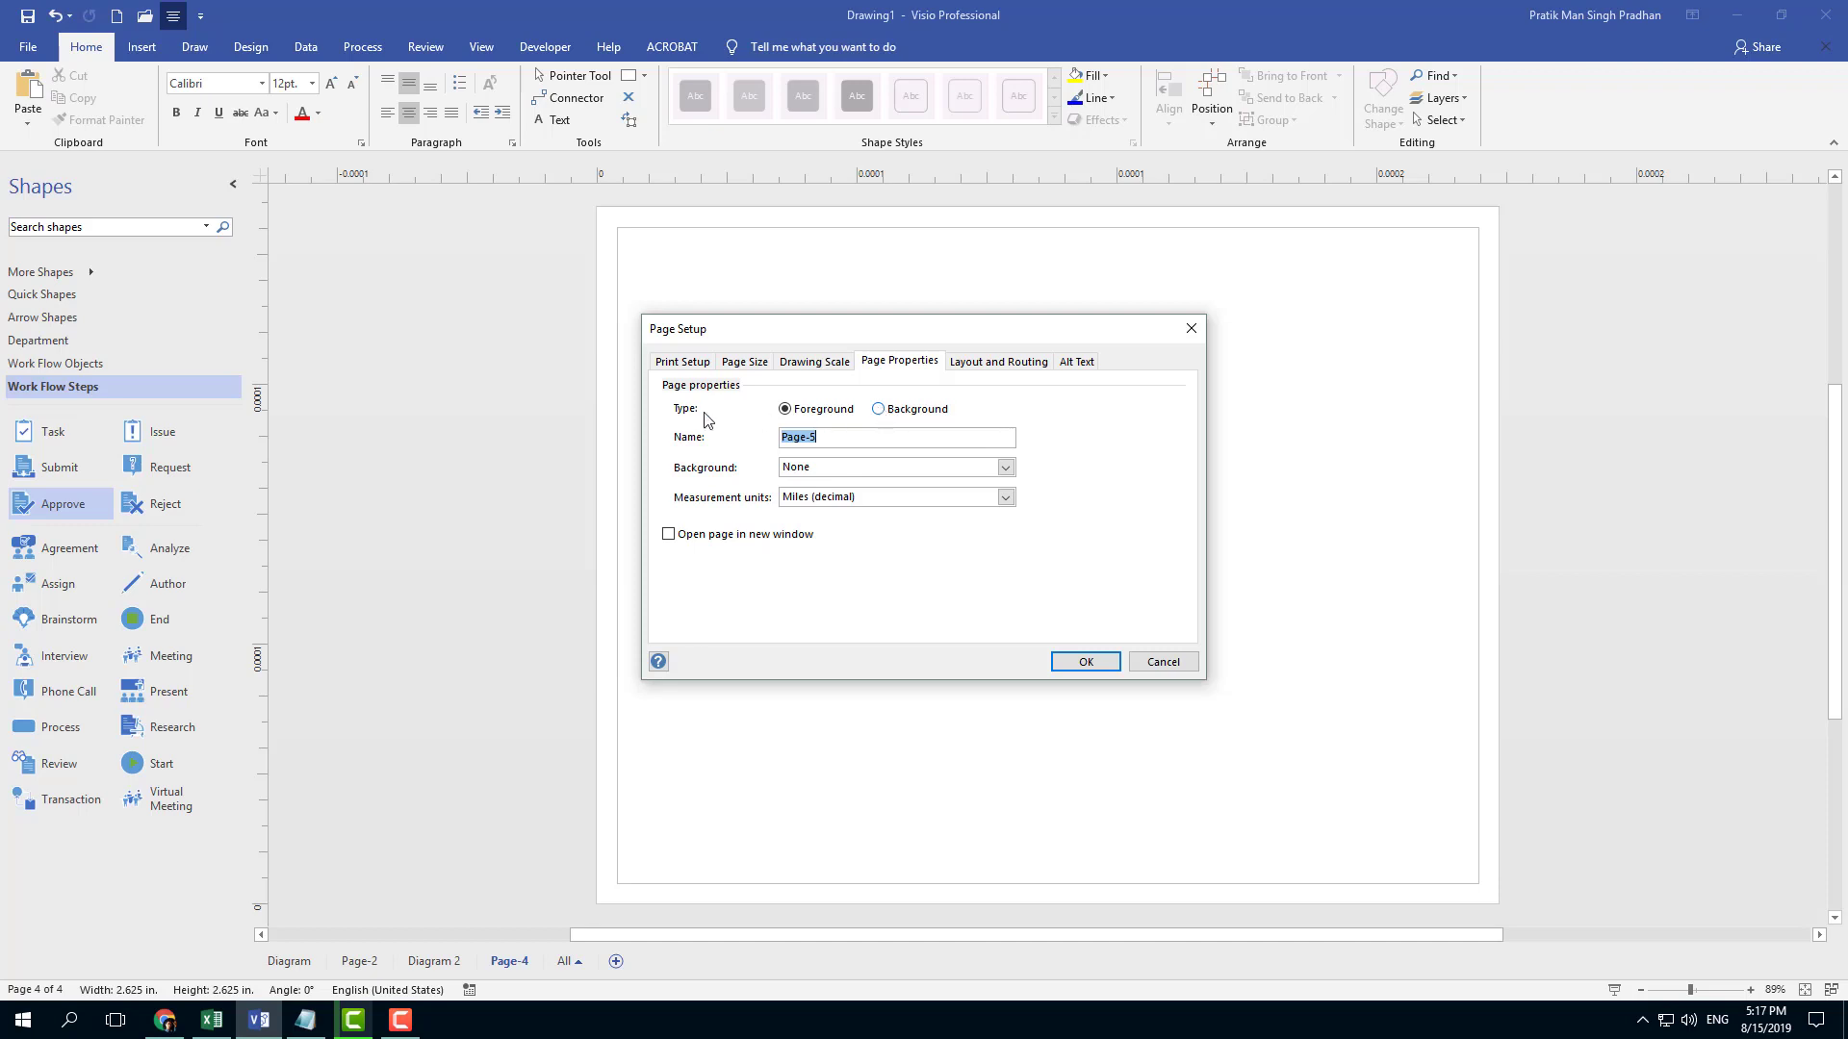
{"action": "left_click", "coordinate": [893, 415]}
{"action": "left_click_drag", "start_coordinate": [885, 435], "coordinate": [734, 441]}
{"action": "left_click", "coordinate": [870, 495]}
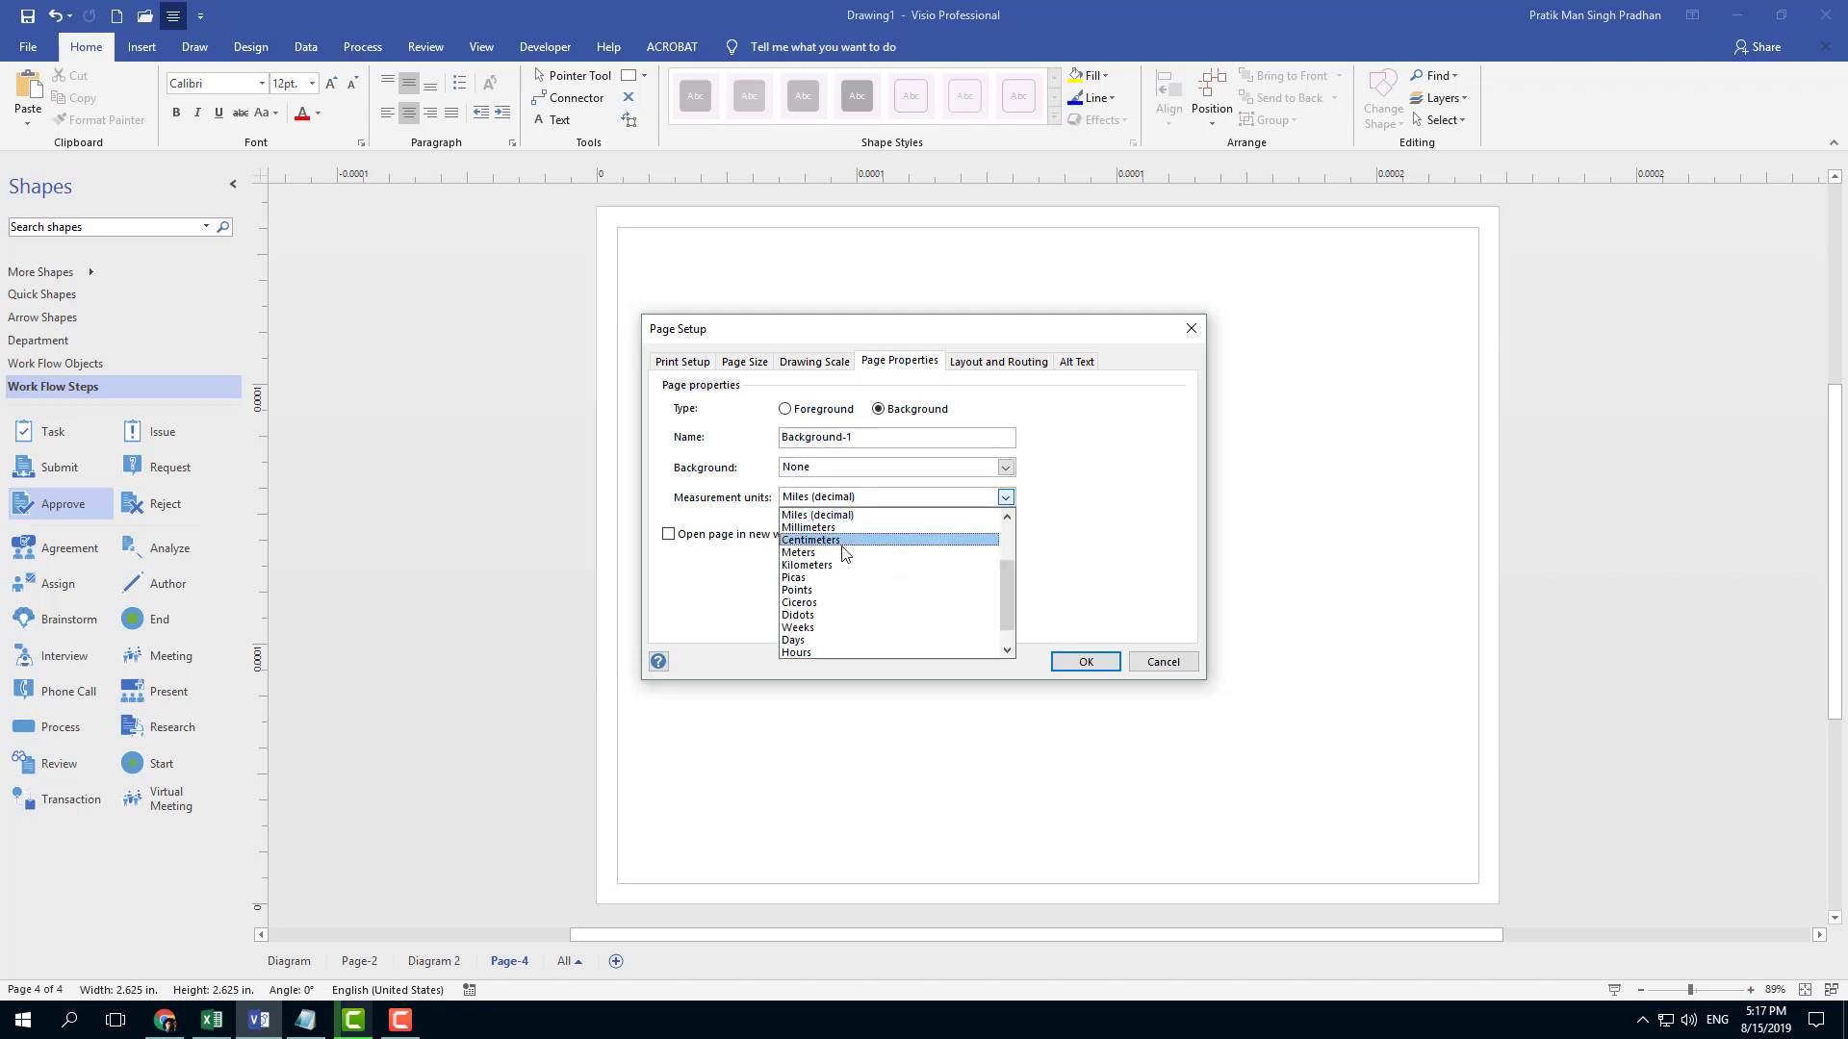
{"action": "left_click", "coordinate": [838, 535]}
{"action": "left_click", "coordinate": [855, 497]}
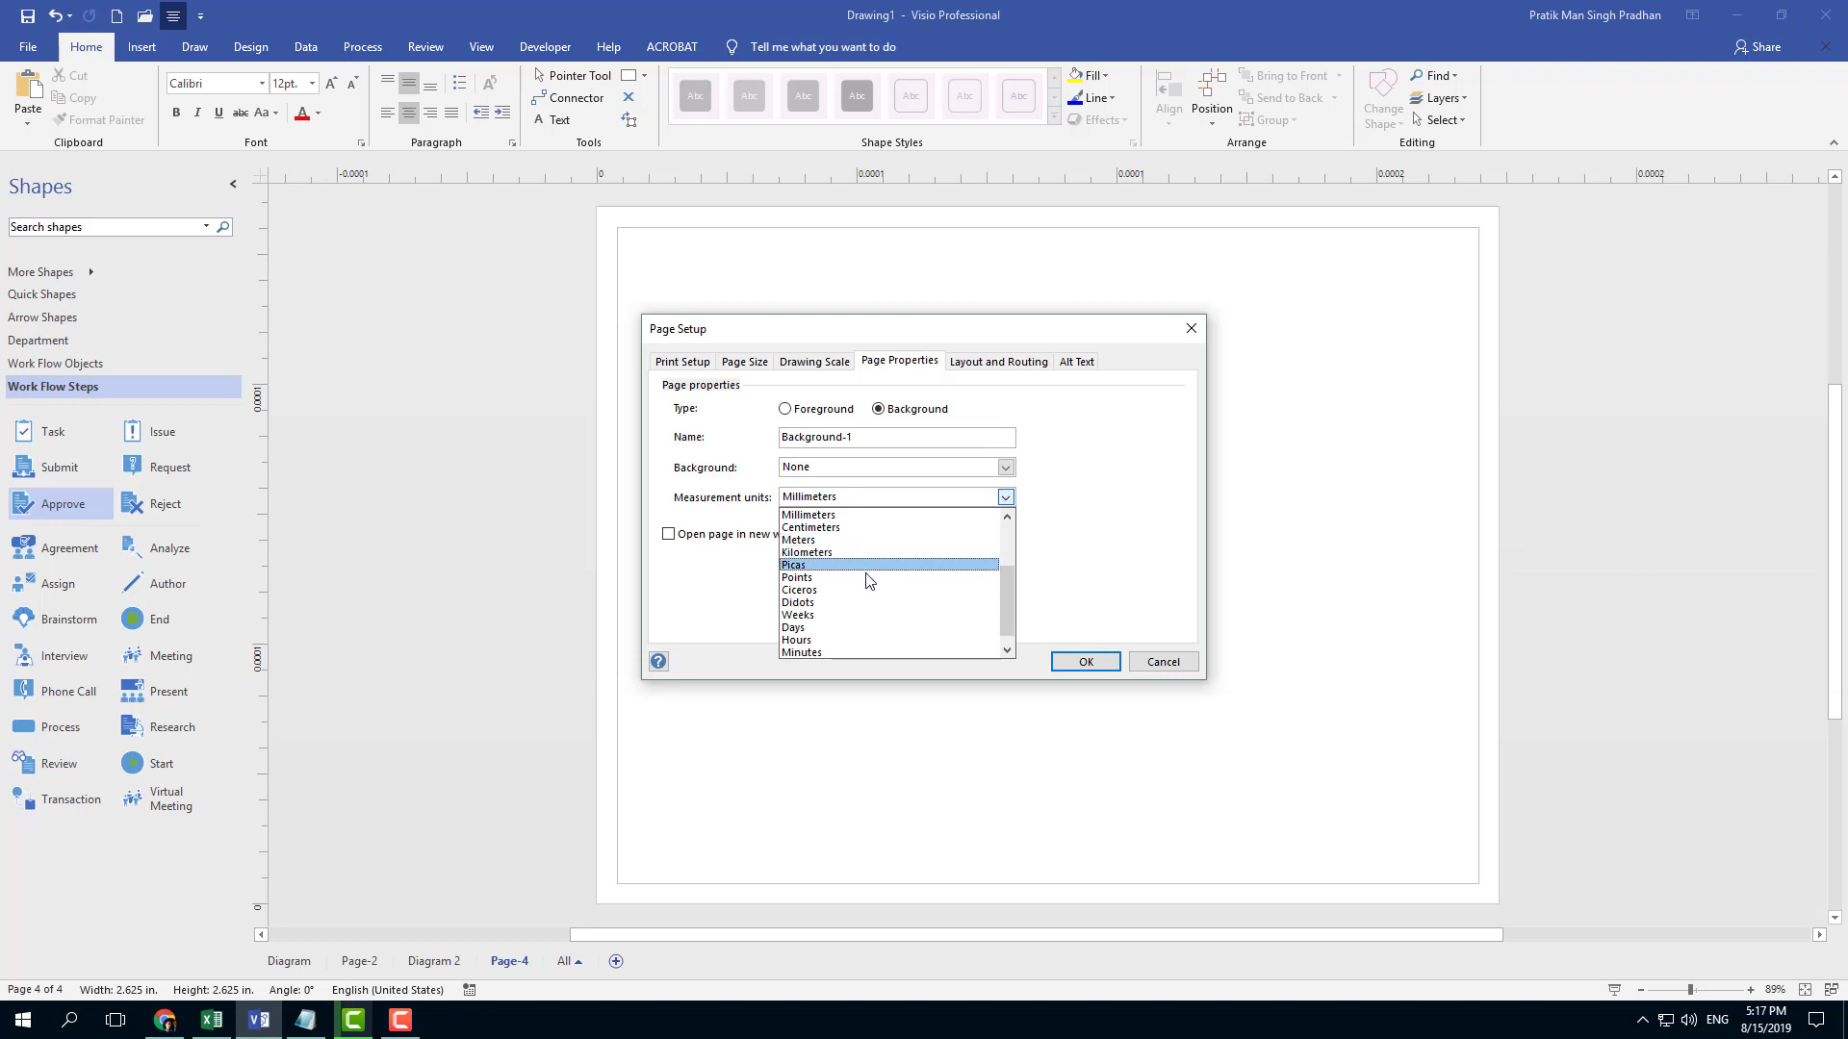
{"action": "scroll", "coordinate": [851, 589], "scroll_direction": "up", "scroll_amount": 3}
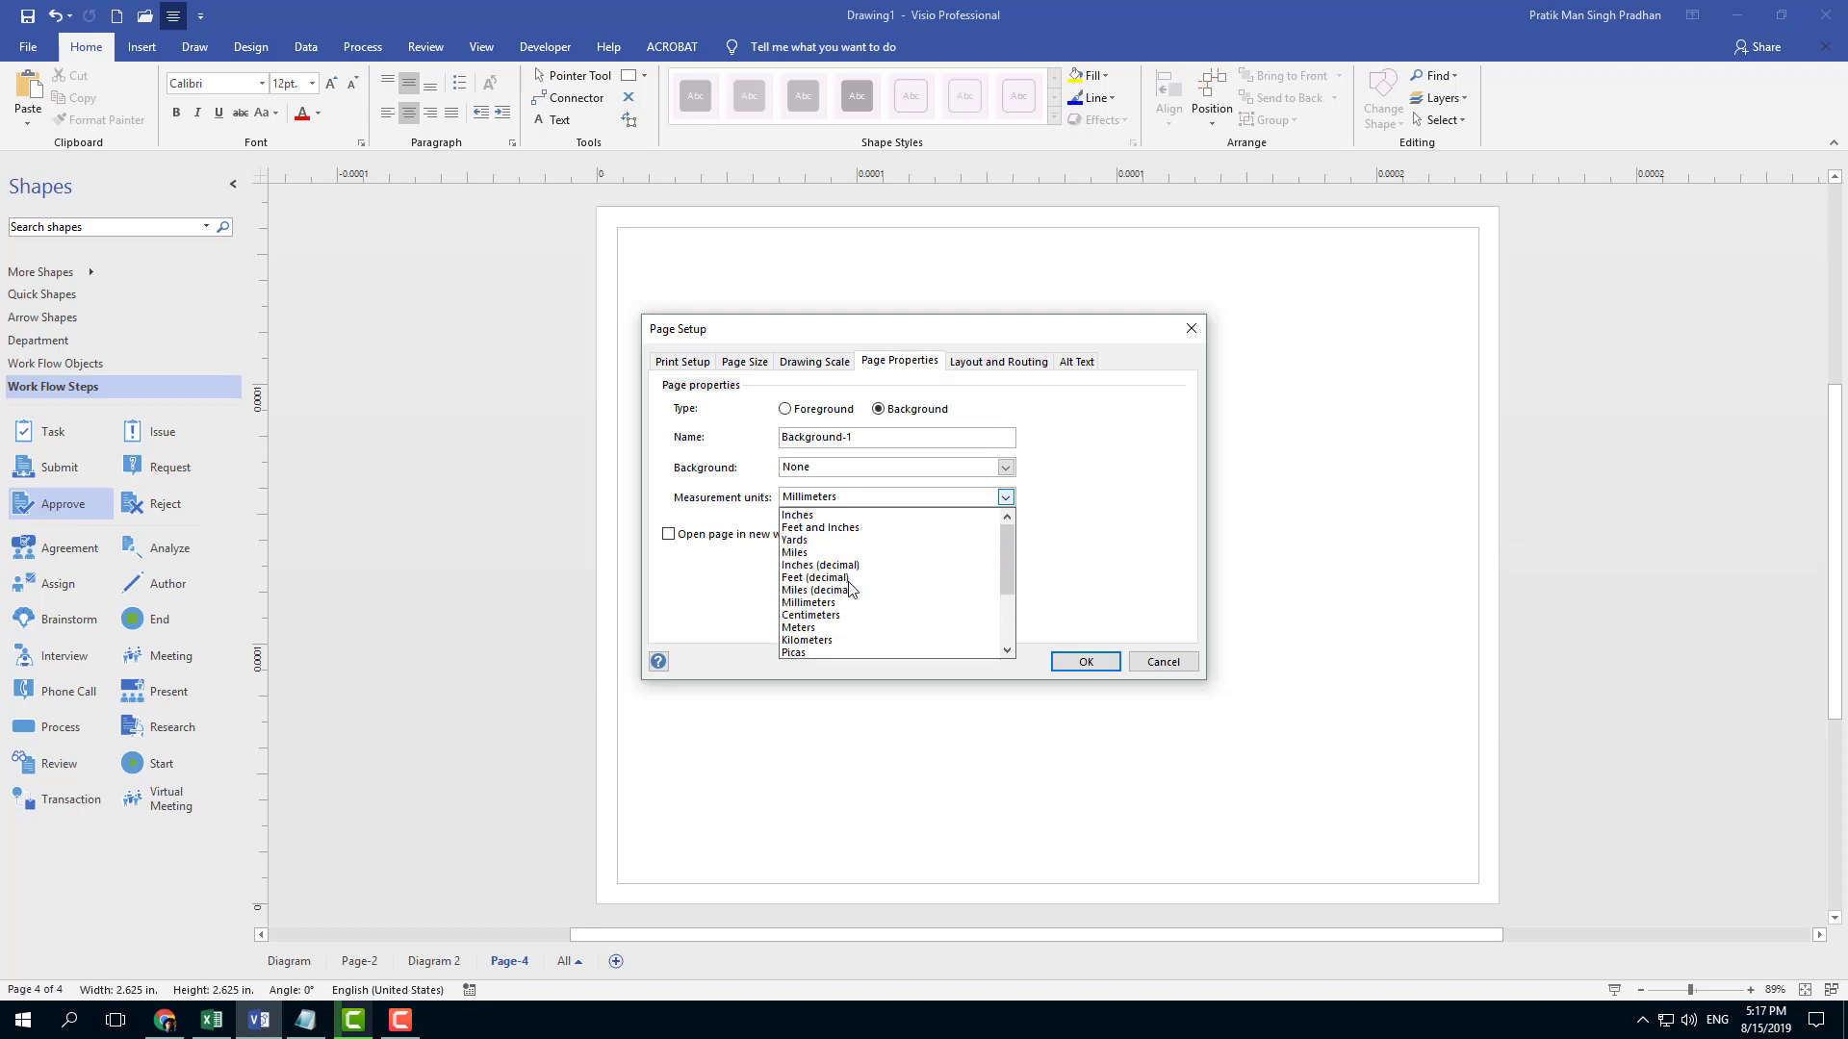
{"action": "left_click", "coordinate": [816, 516]}
{"action": "left_click", "coordinate": [1086, 663]}
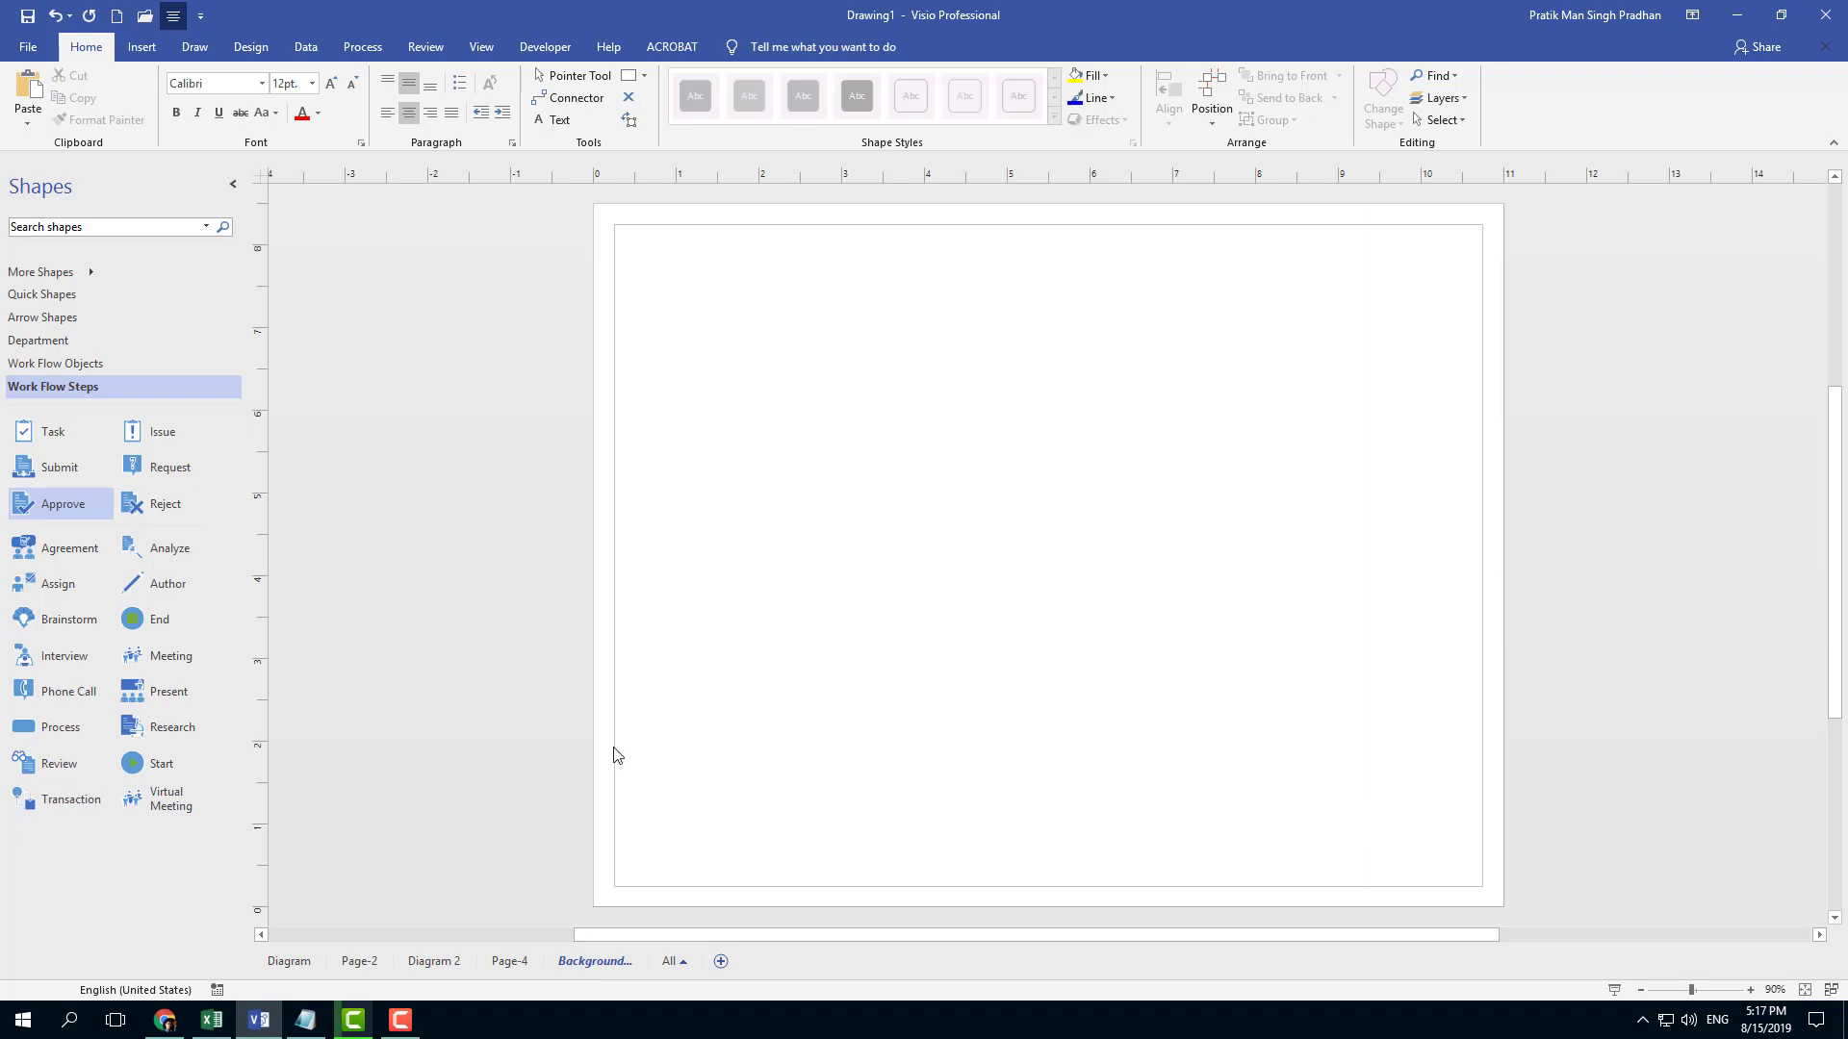
{"action": "left_click", "coordinate": [143, 48]}
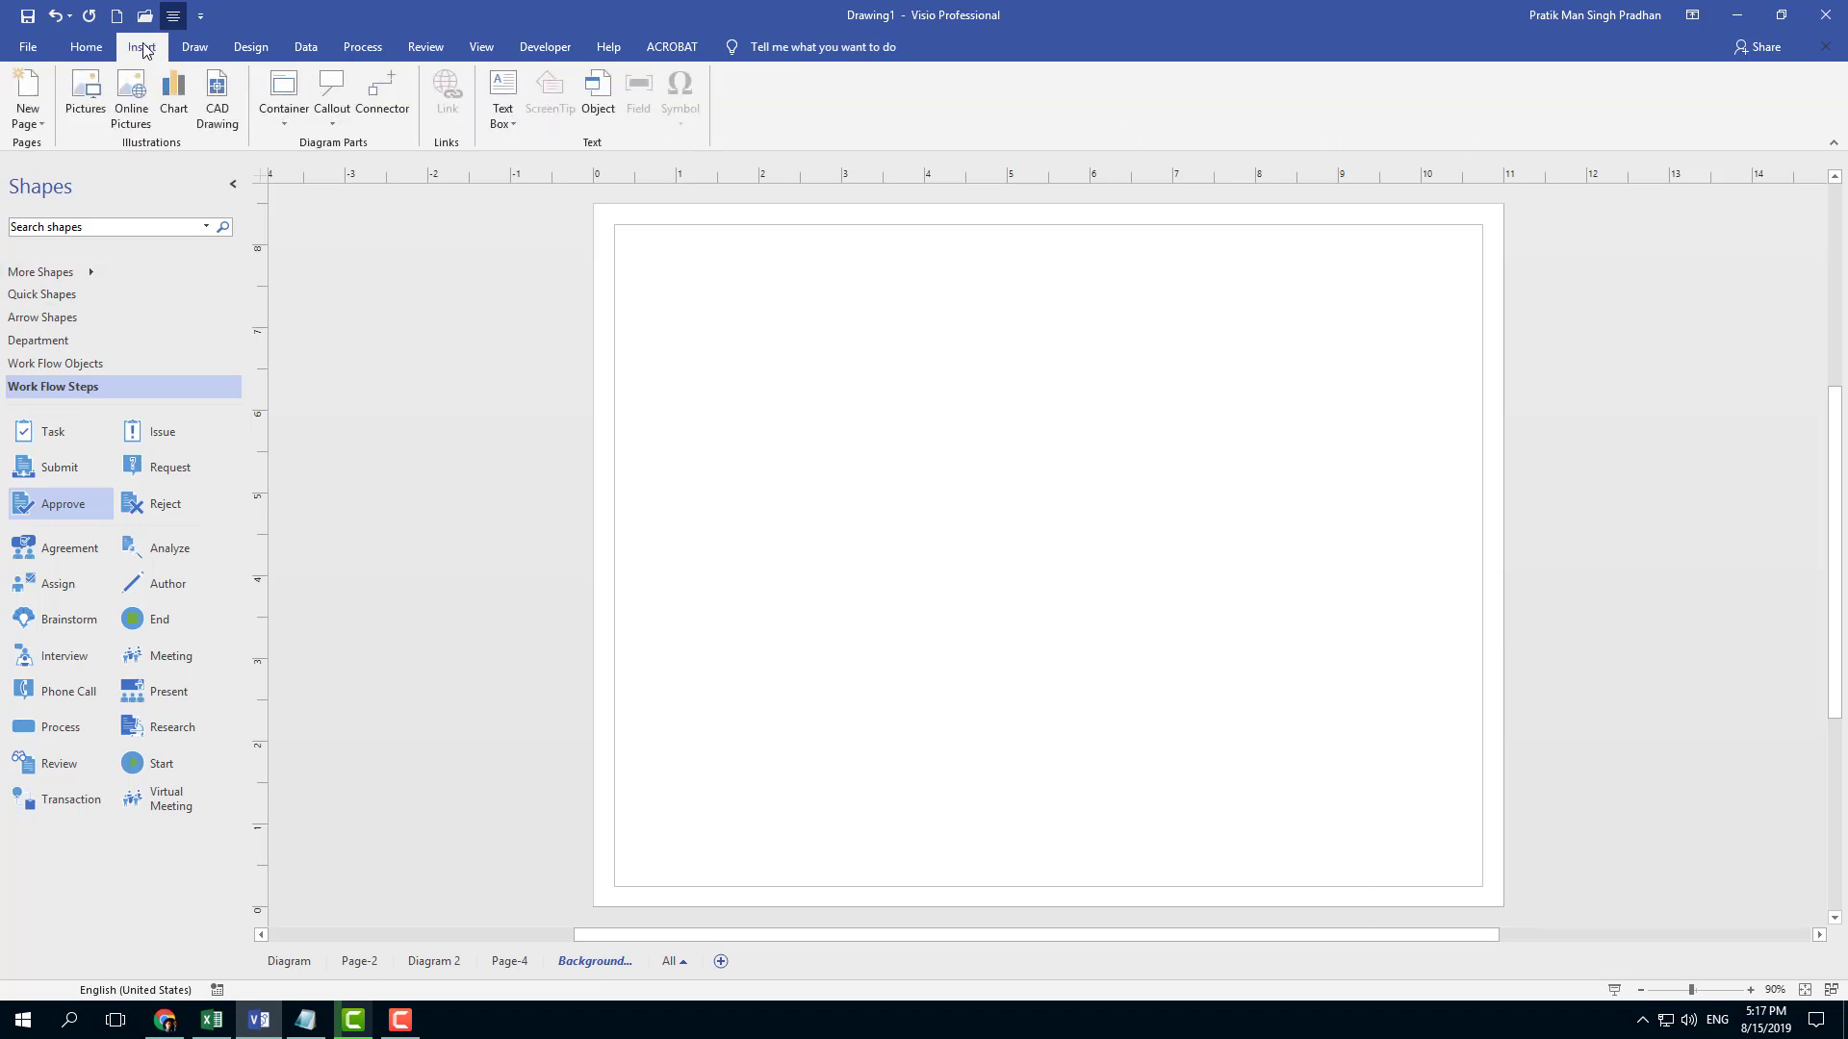
- Add a second blank background page, Background-2, then go back to Background-1
{"action": "left_click", "coordinate": [34, 123]}
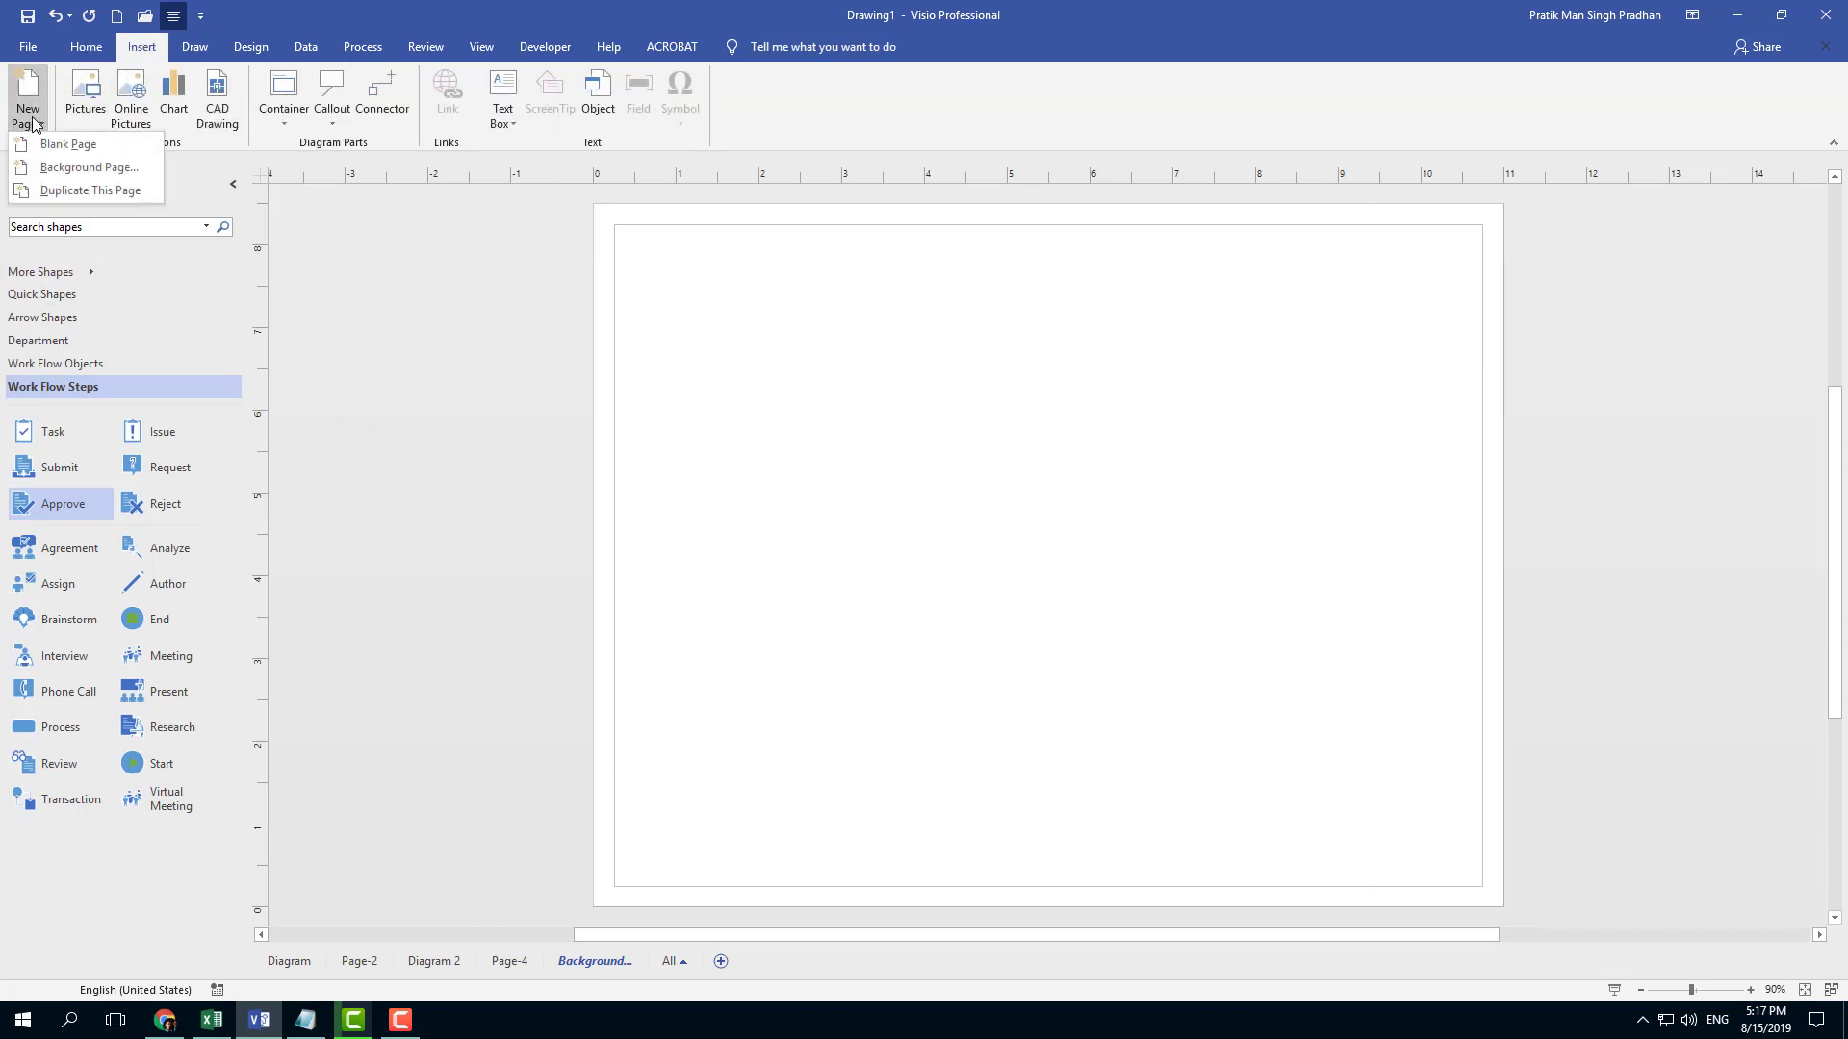
{"action": "left_click", "coordinate": [117, 169]}
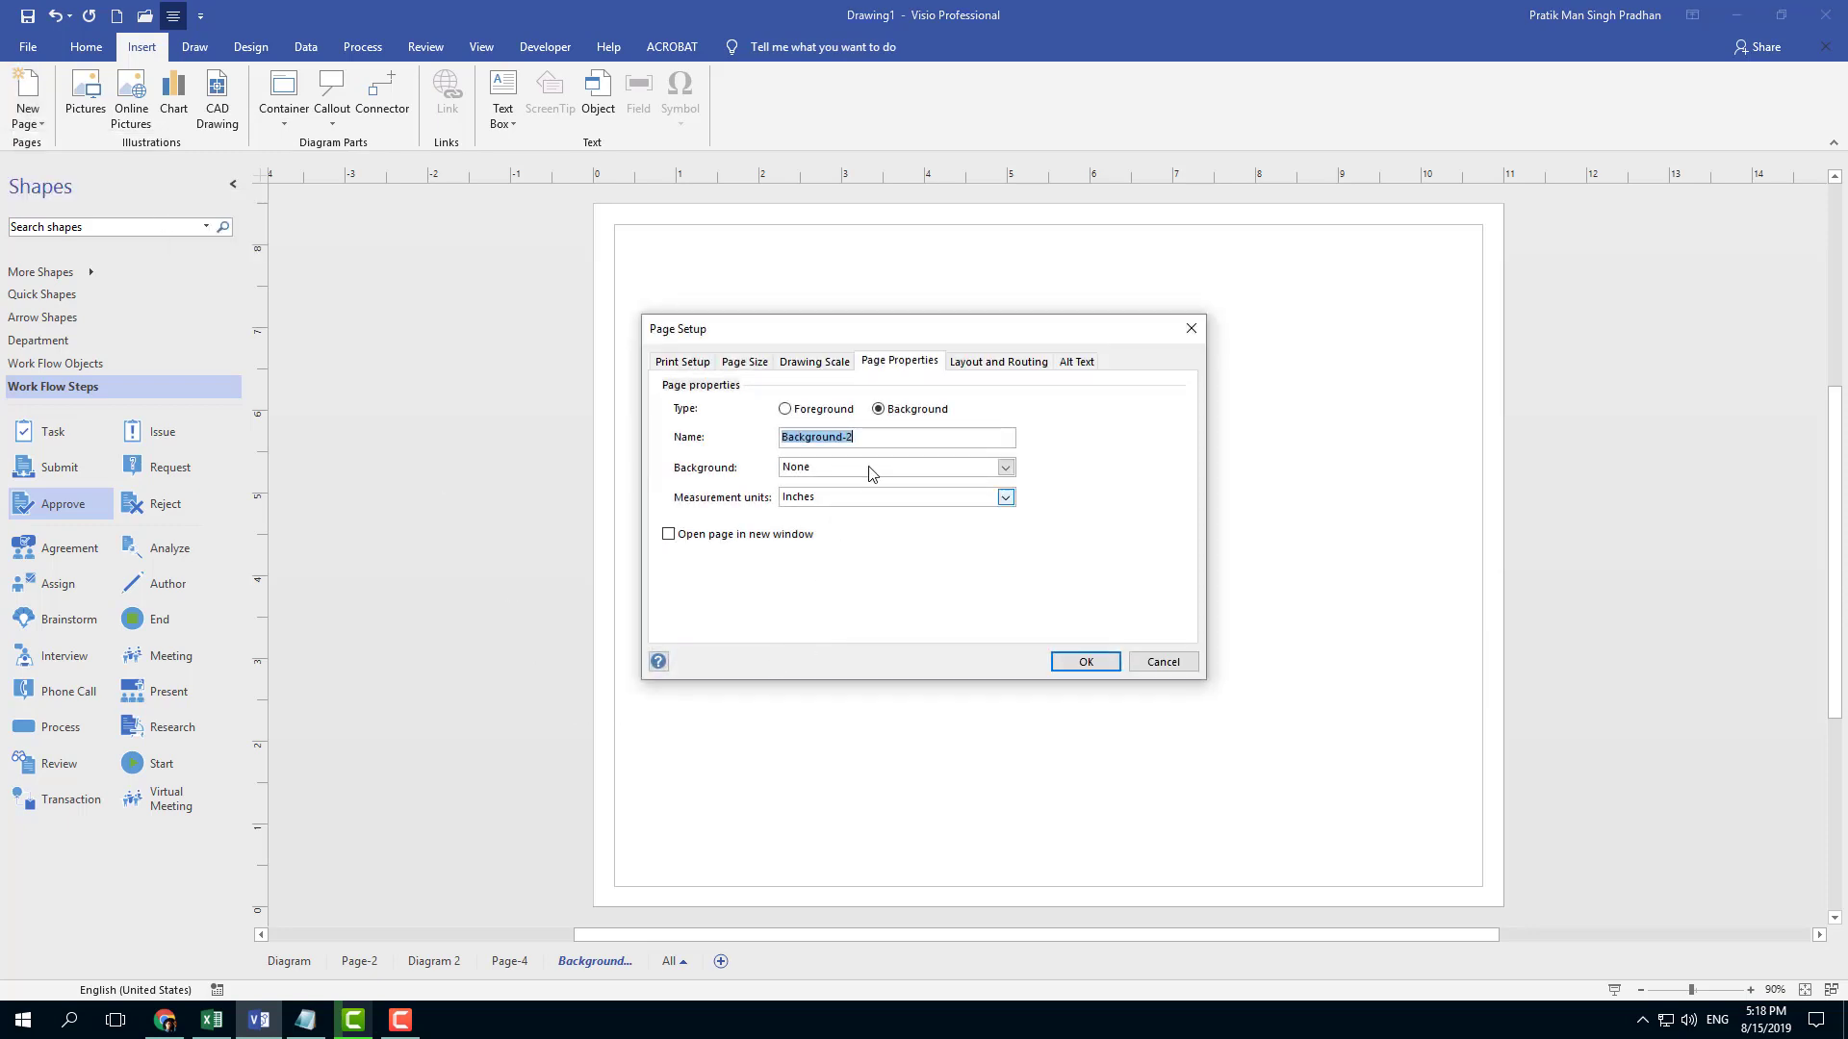
{"action": "left_click", "coordinate": [1085, 662]}
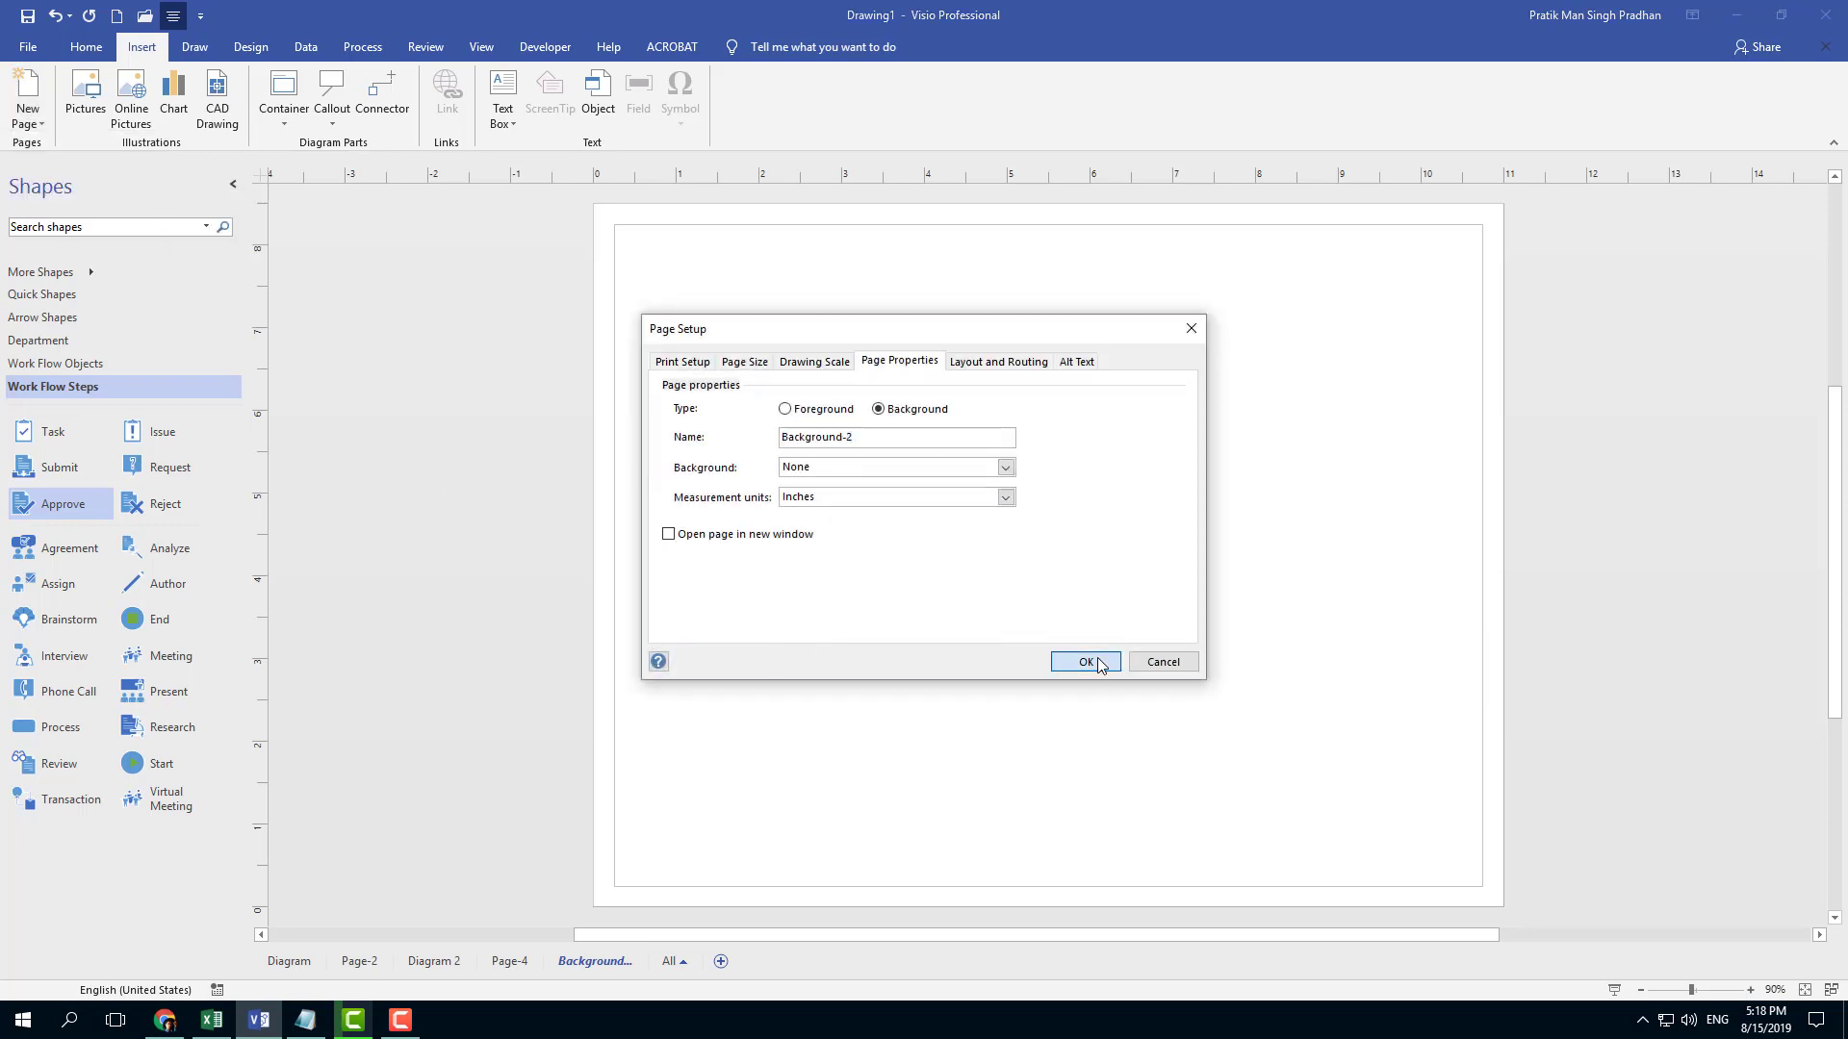
{"action": "left_click", "coordinate": [616, 967]}
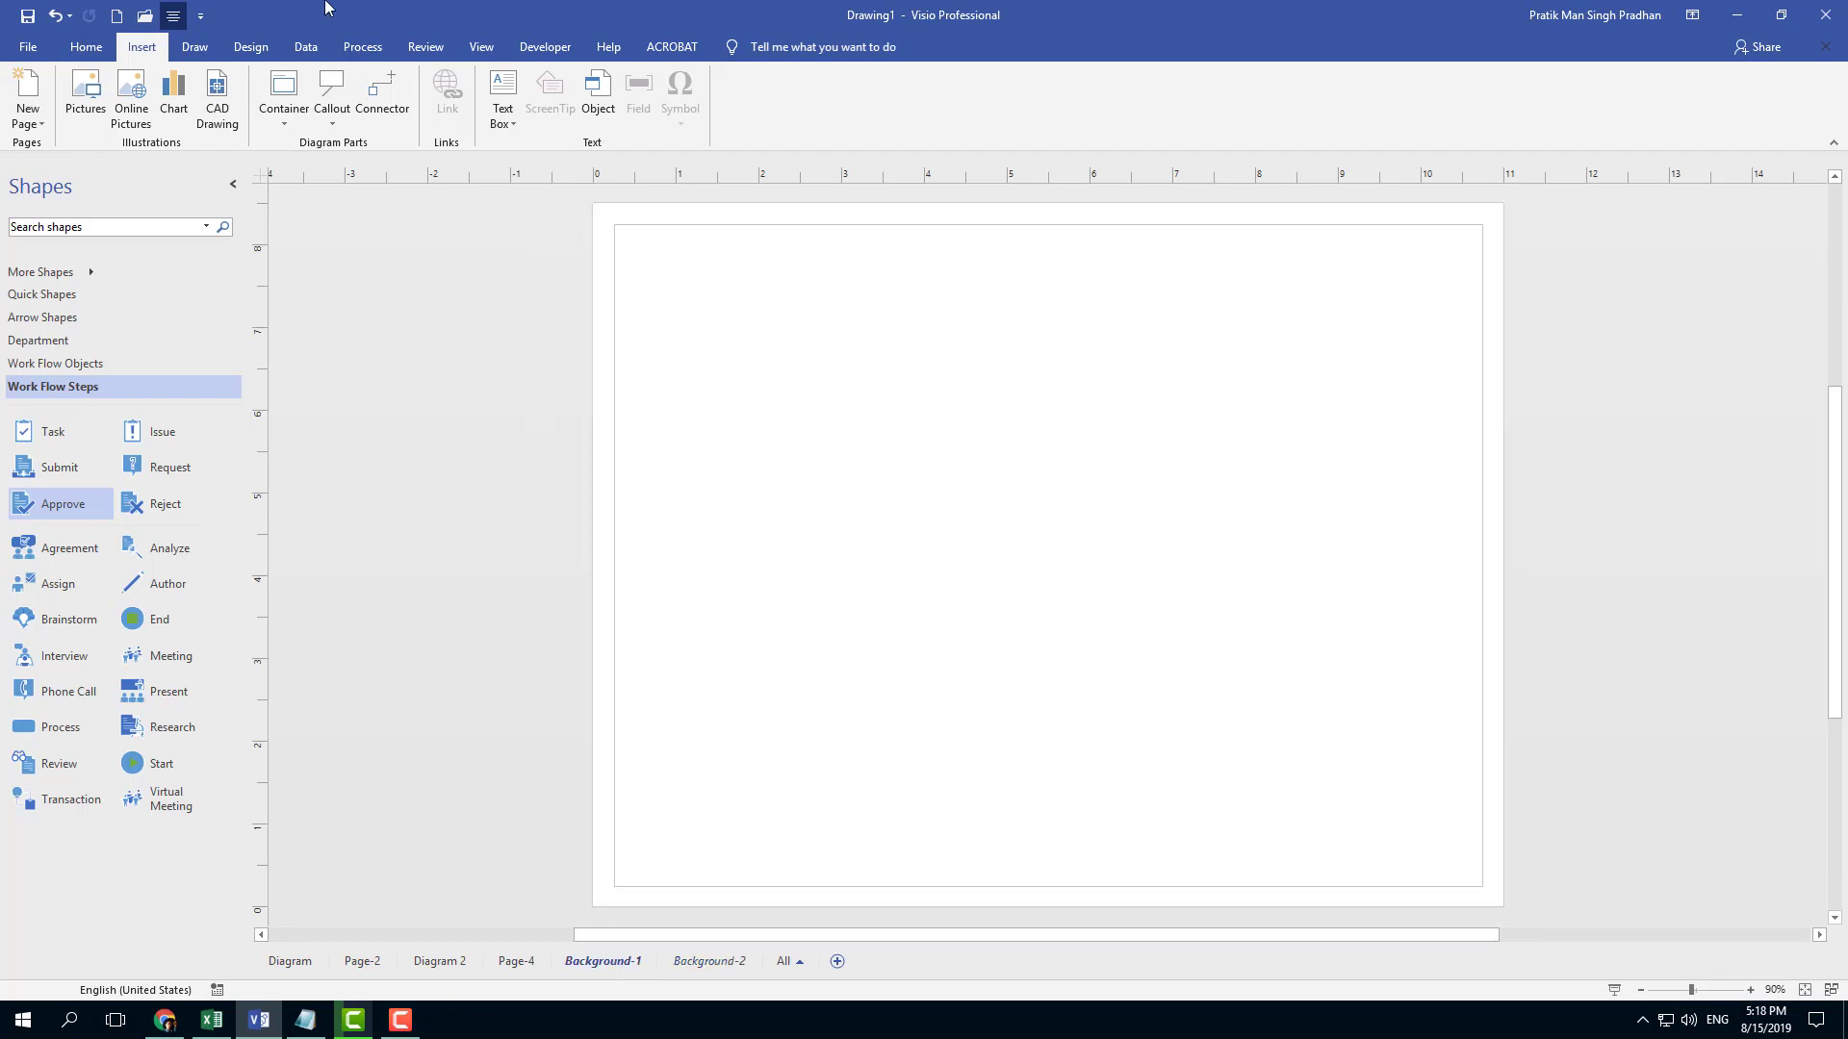
- Apply the World map design background, which creates the VBackground-1 page, and compare it with Background-1
{"action": "left_click", "coordinate": [256, 46]}
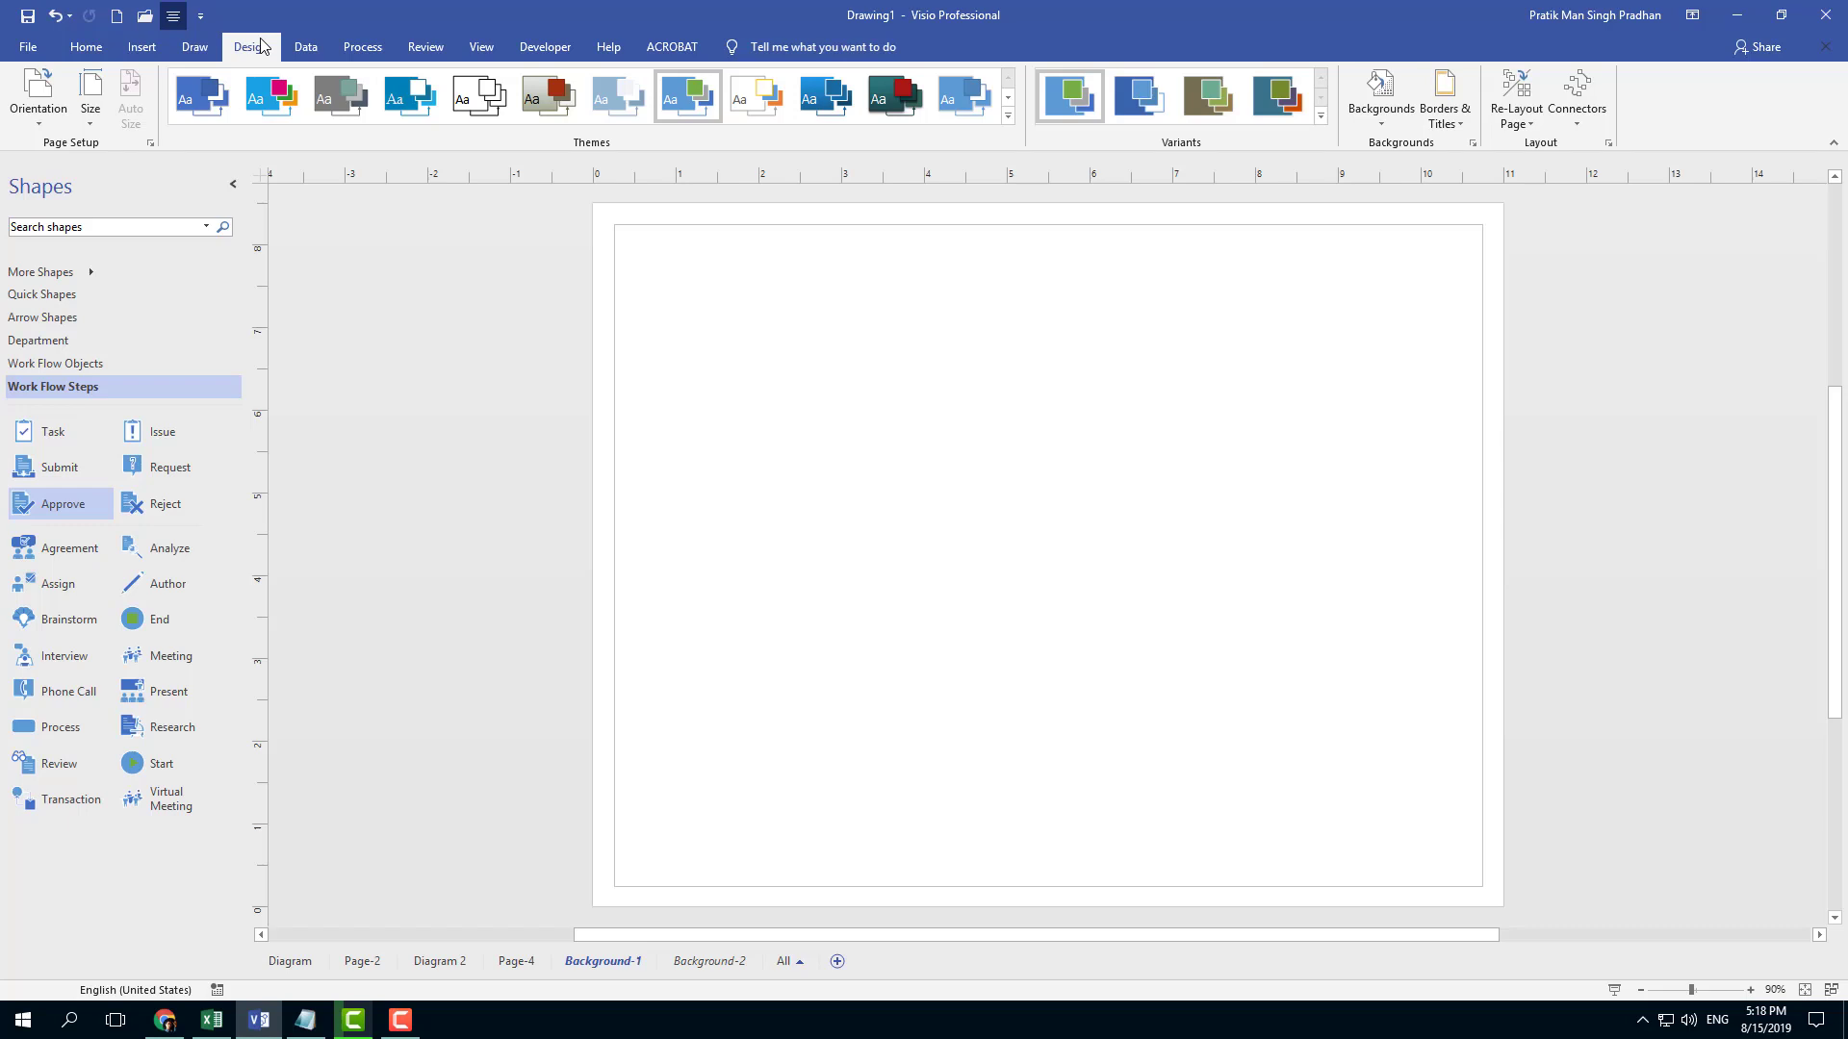
{"action": "left_click", "coordinate": [1381, 116]}
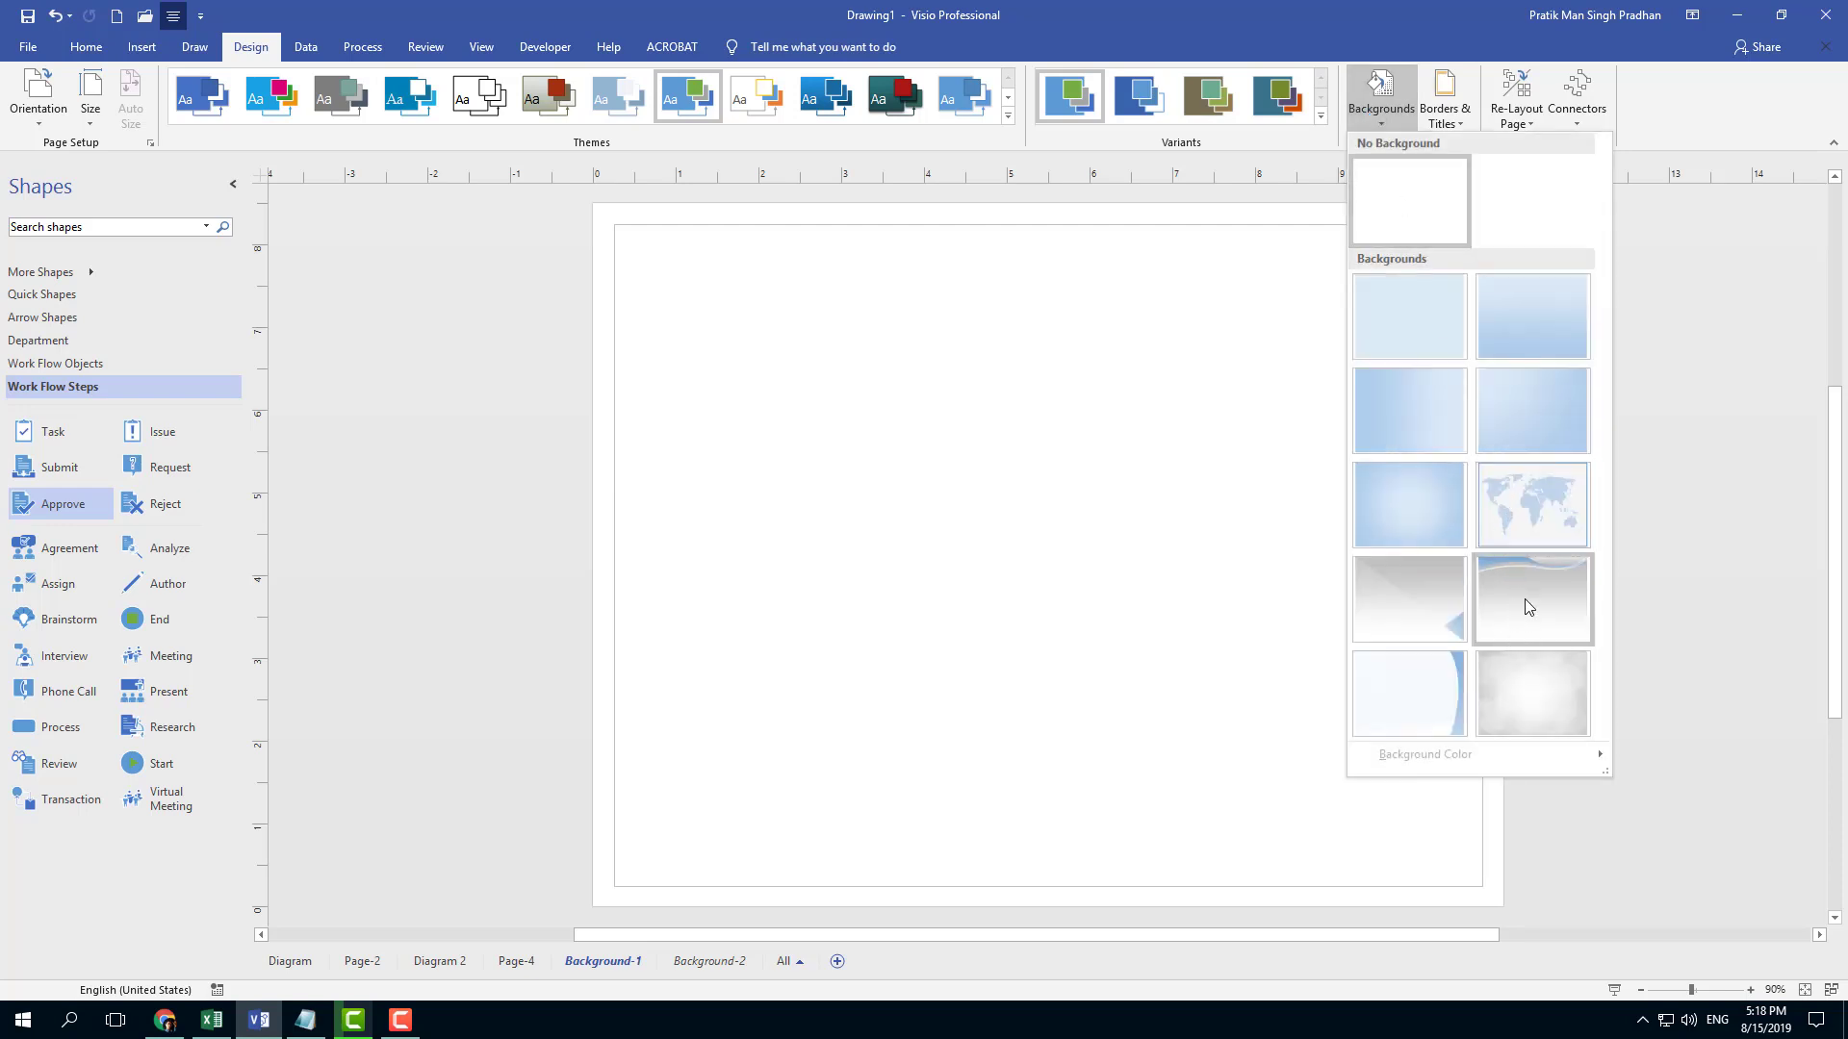
{"action": "left_click", "coordinate": [1525, 505]}
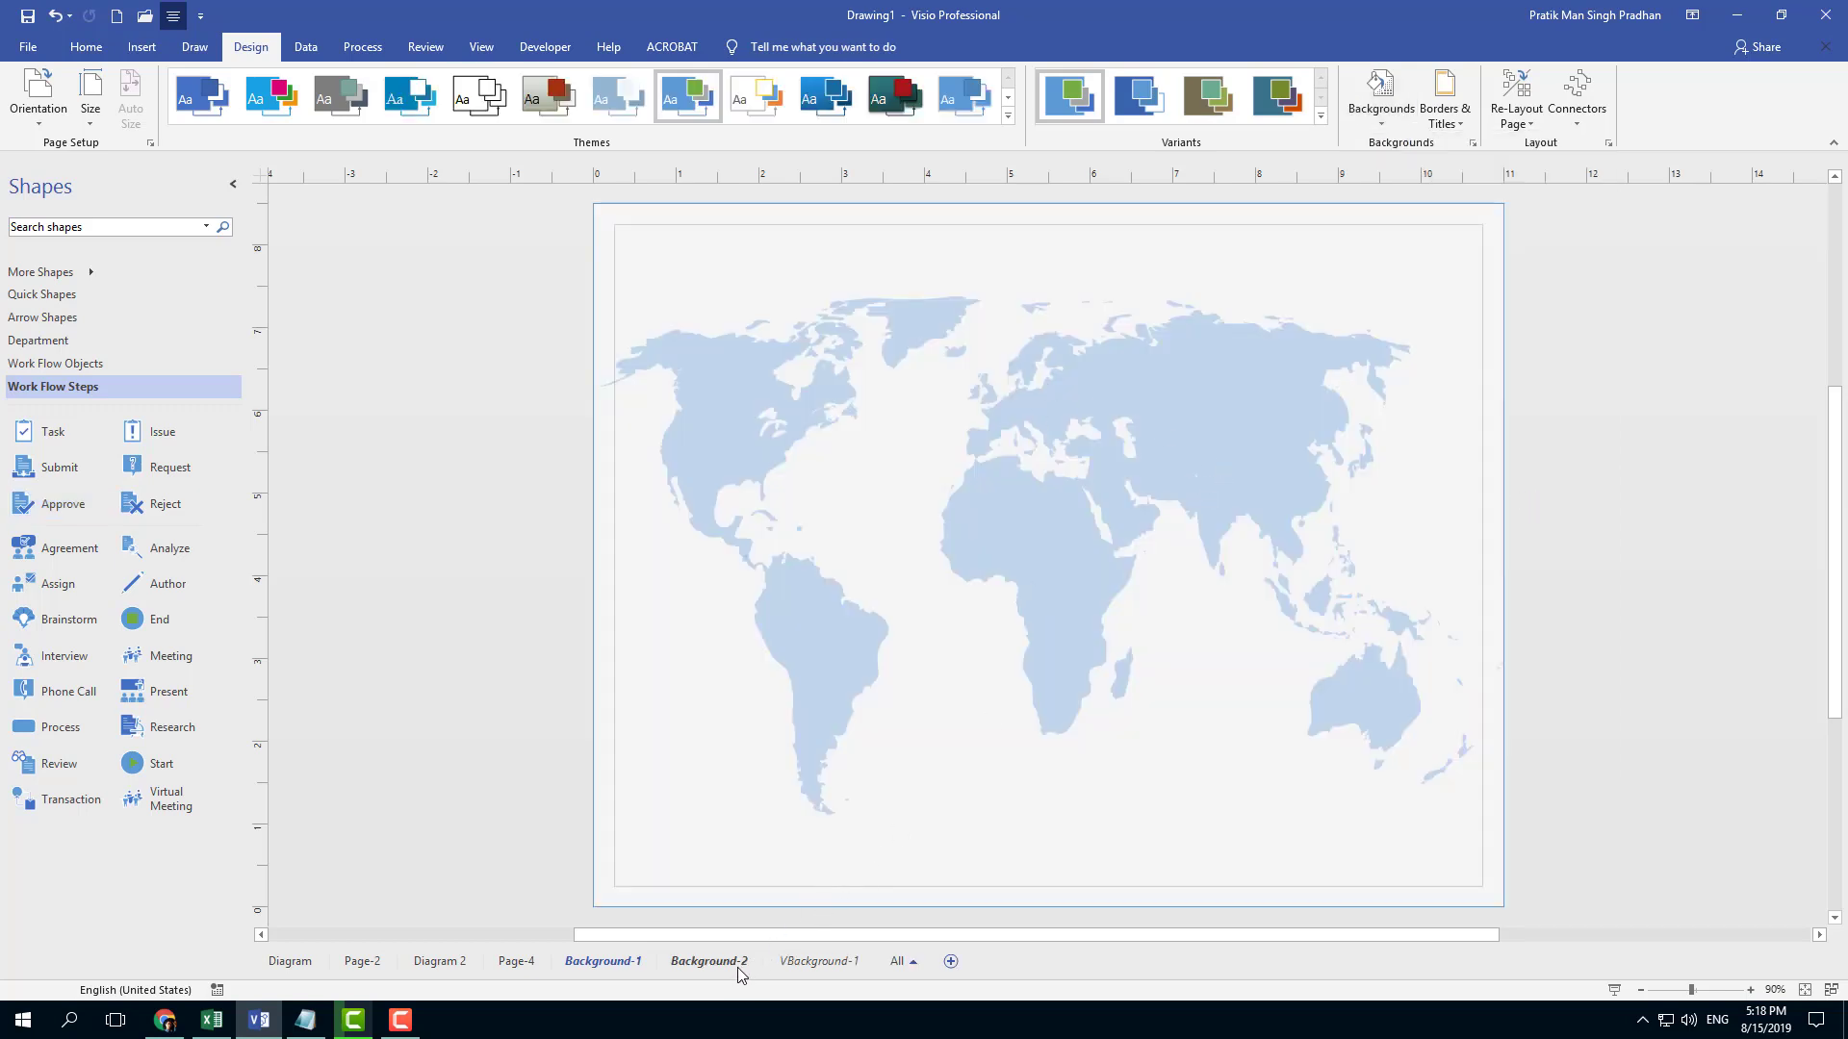
{"action": "left_click", "coordinate": [801, 960]}
{"action": "left_click", "coordinate": [625, 964]}
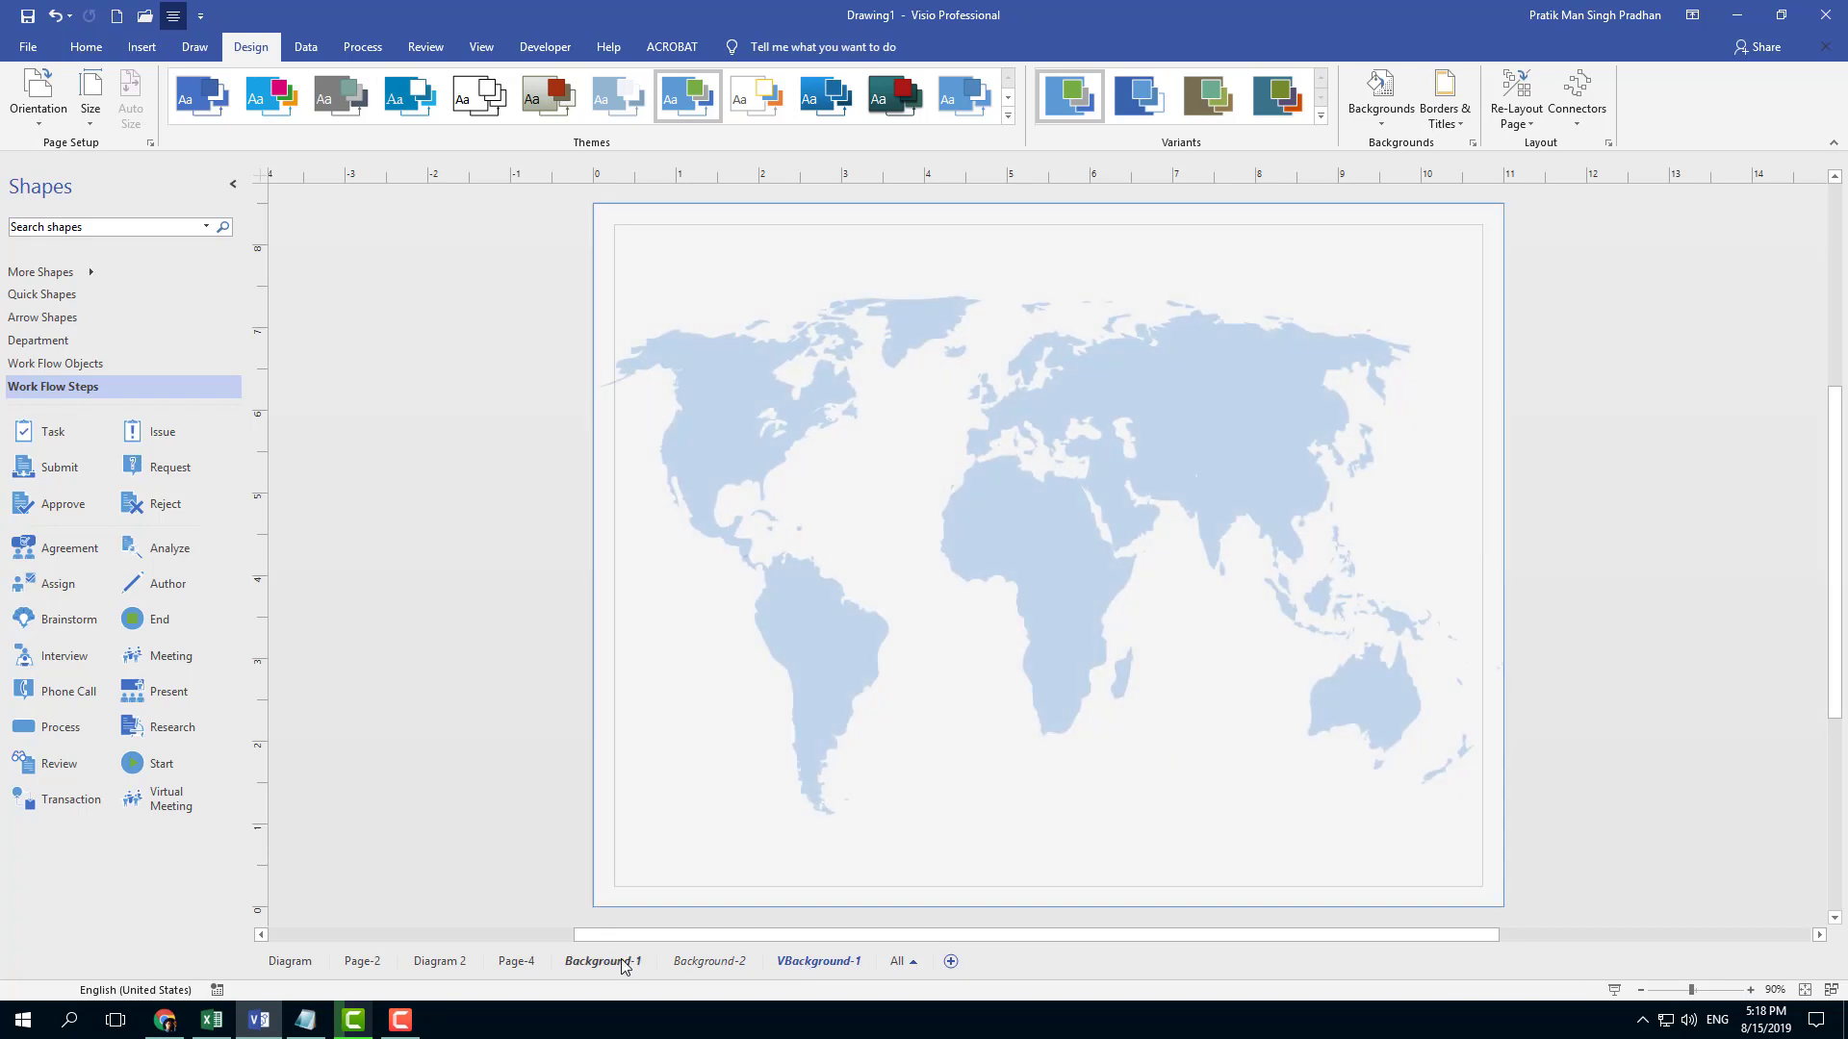
{"action": "left_click", "coordinate": [814, 960]}
- Confirm Background-1's Page Setup so it shows the world map, then compare it with Background-2
{"action": "left_click", "coordinate": [635, 961]}
{"action": "right_click", "coordinate": [633, 957]}
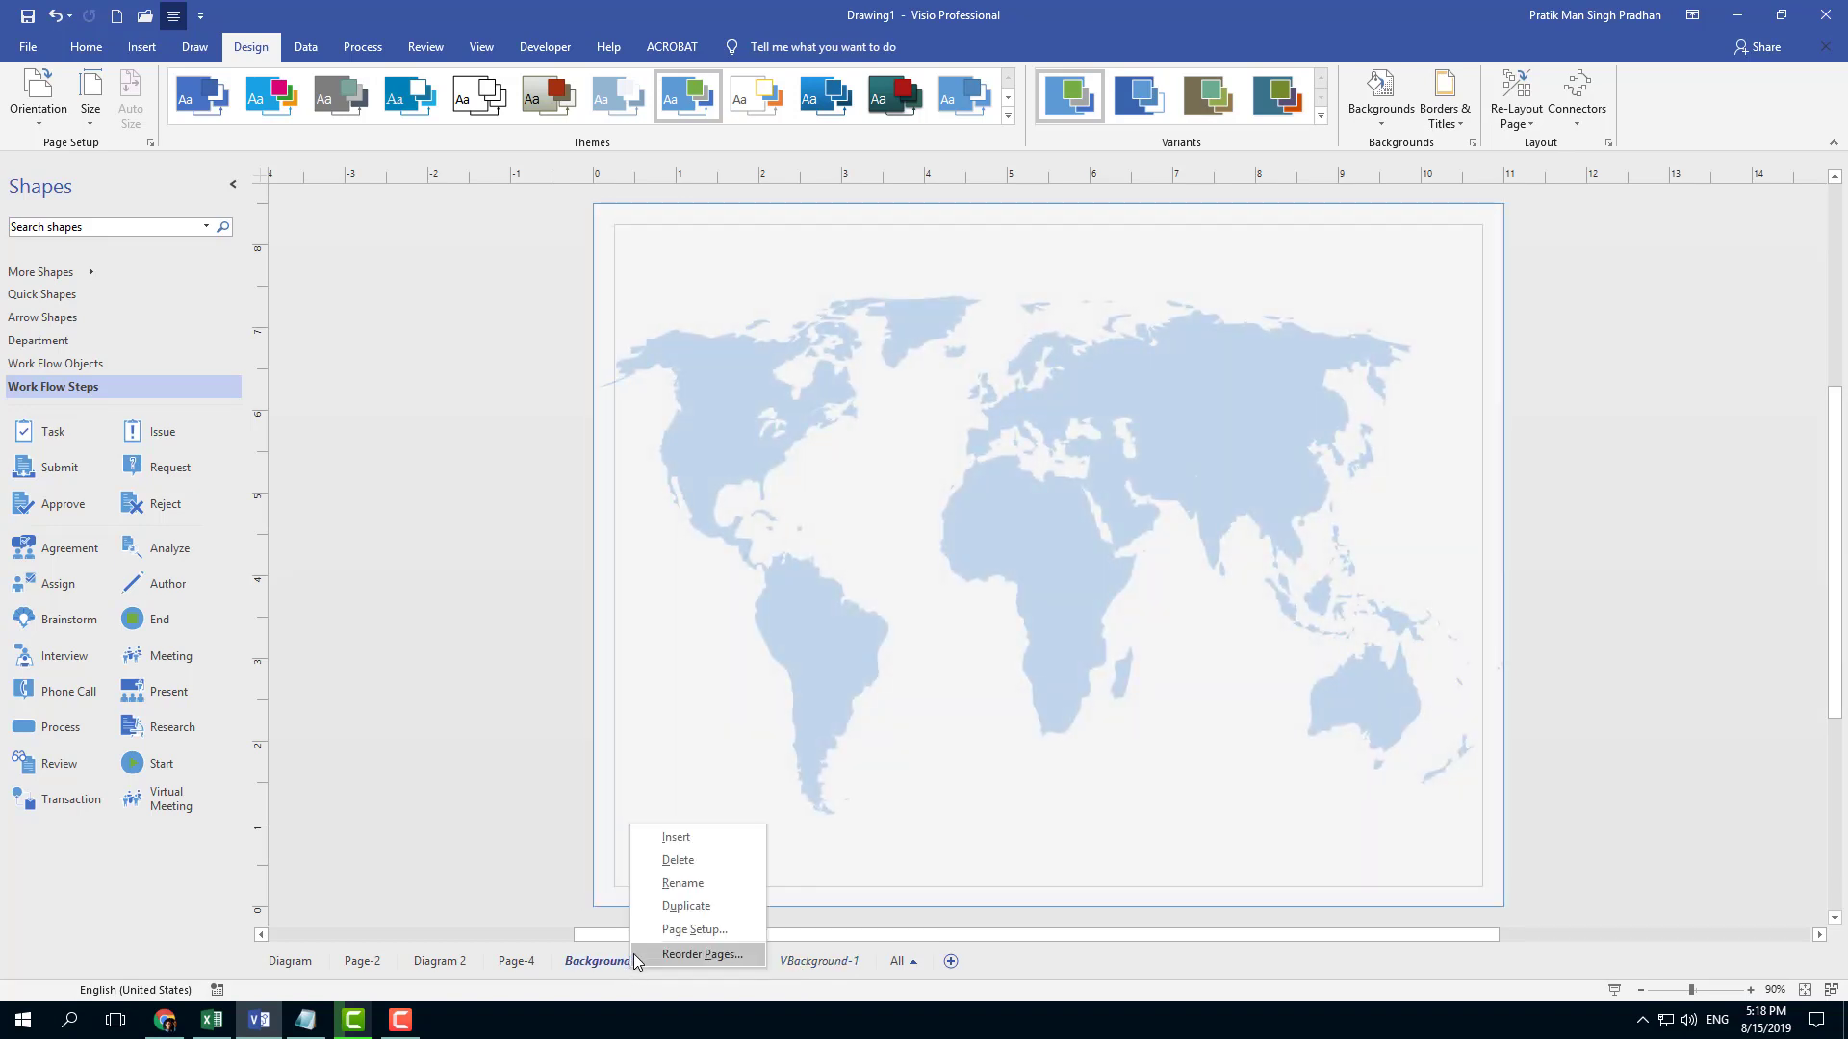
{"action": "left_click", "coordinate": [717, 930]}
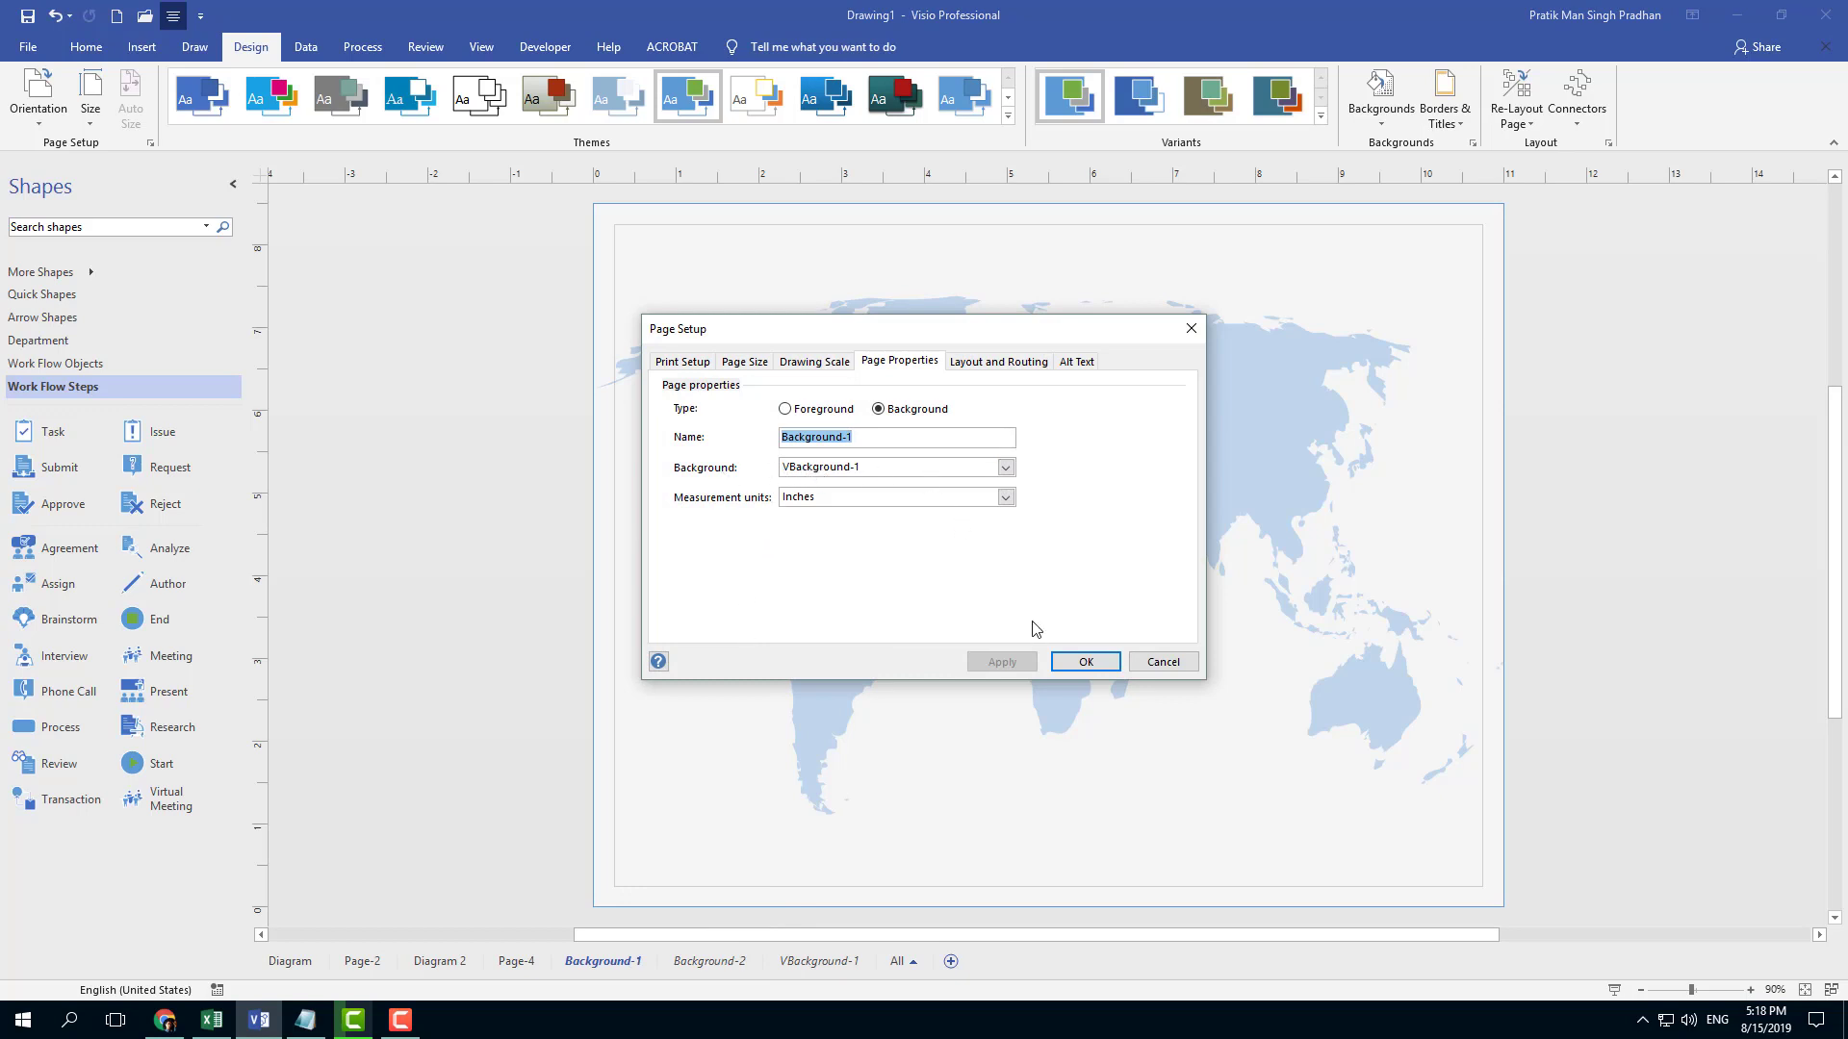
{"action": "left_click", "coordinate": [1084, 664]}
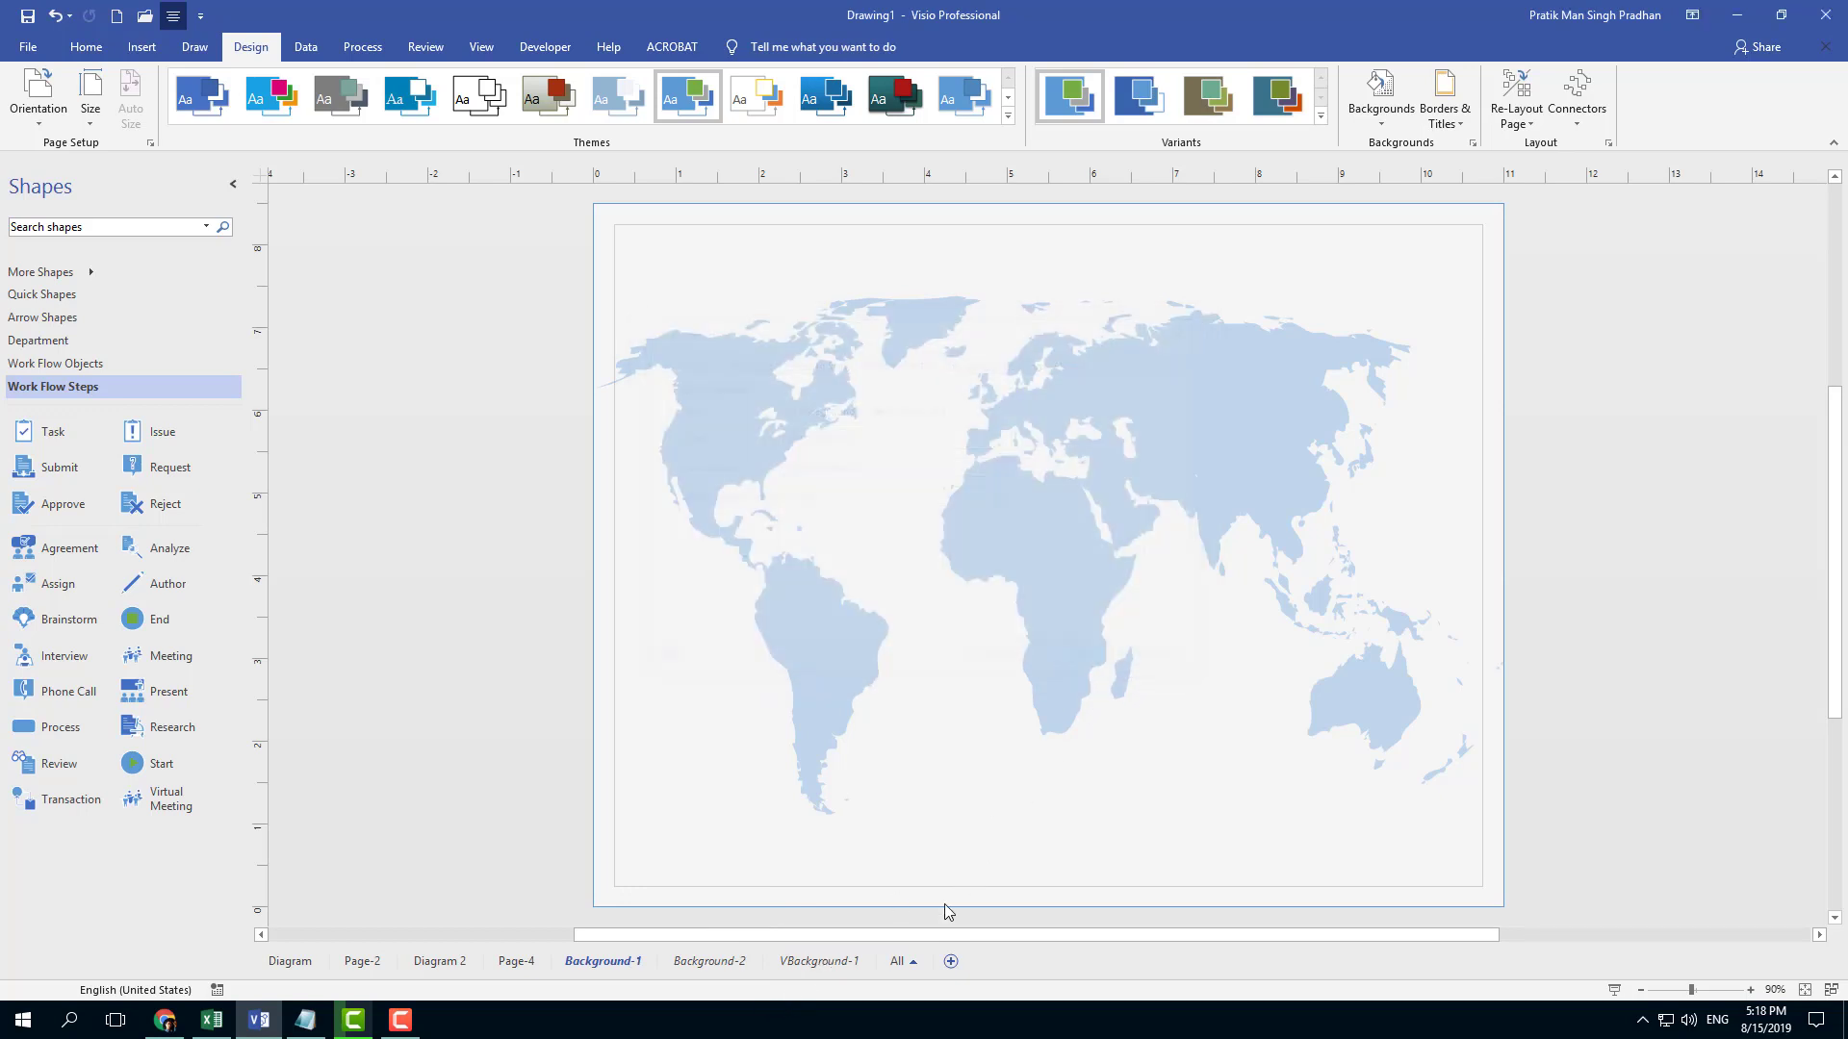
{"action": "left_click", "coordinate": [718, 965]}
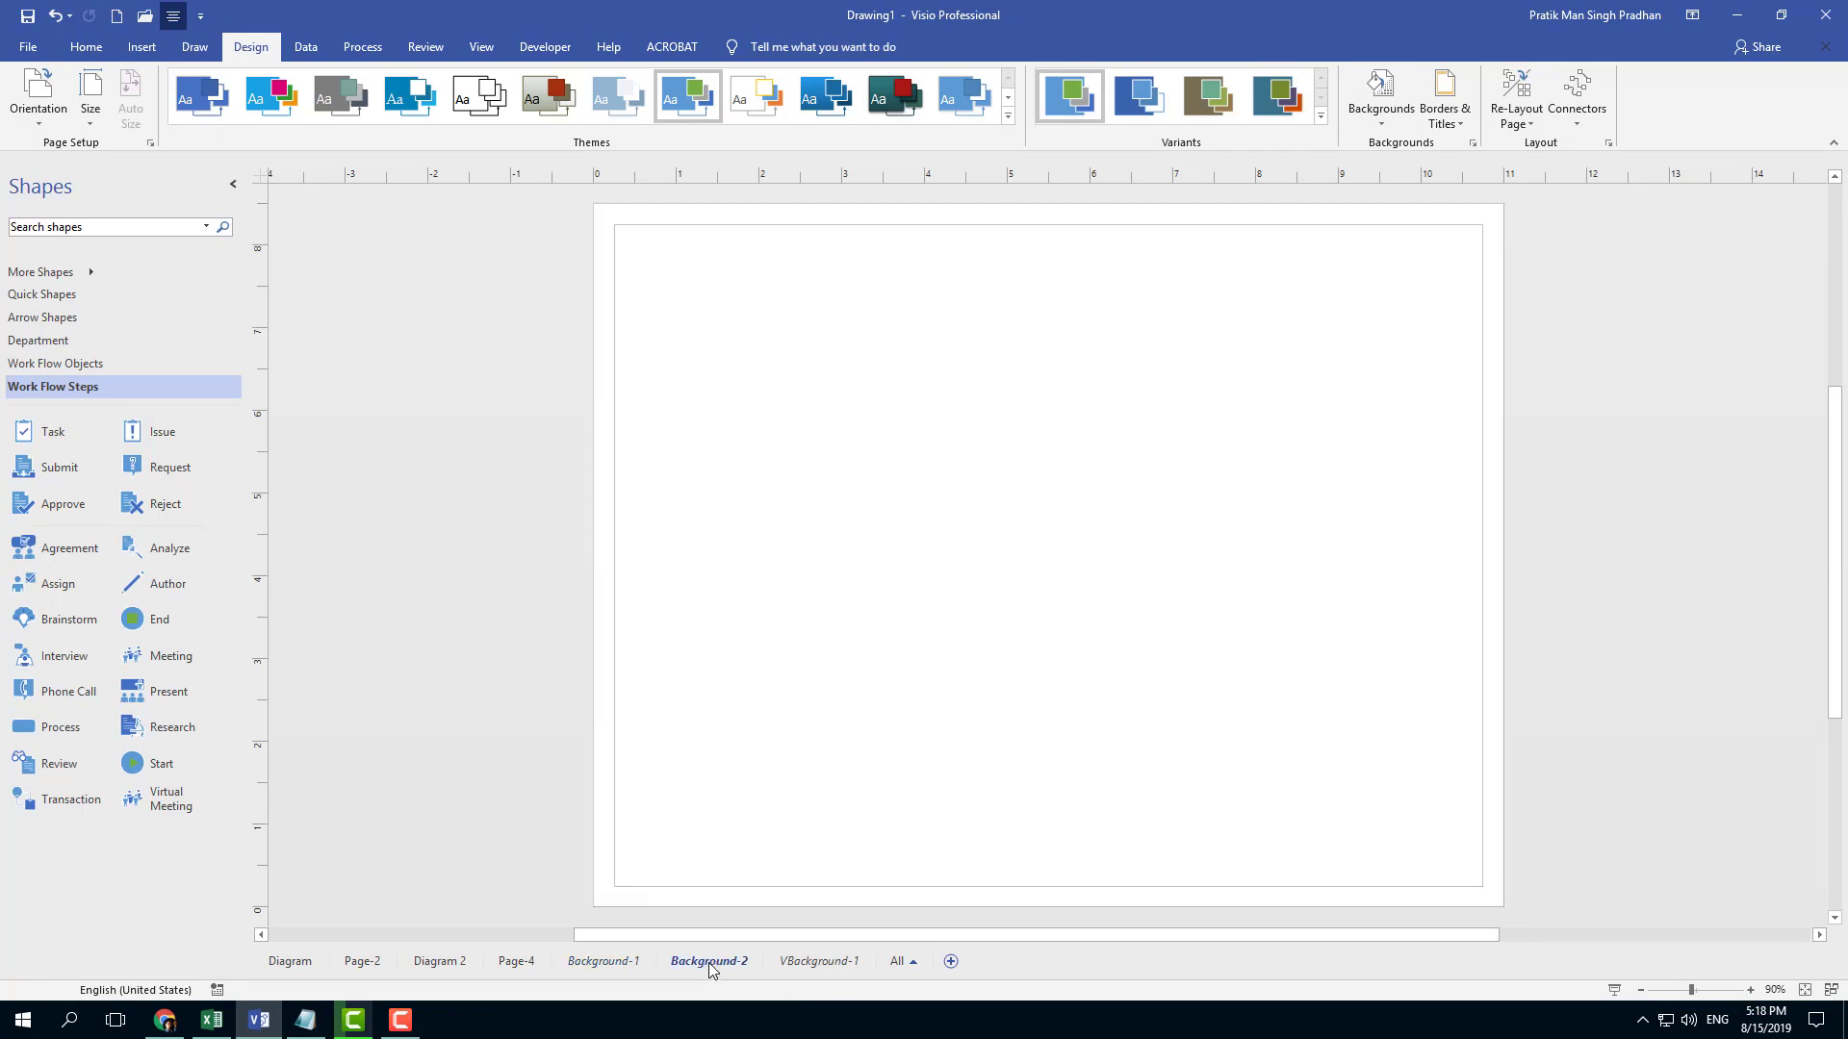
{"action": "left_click", "coordinate": [627, 964]}
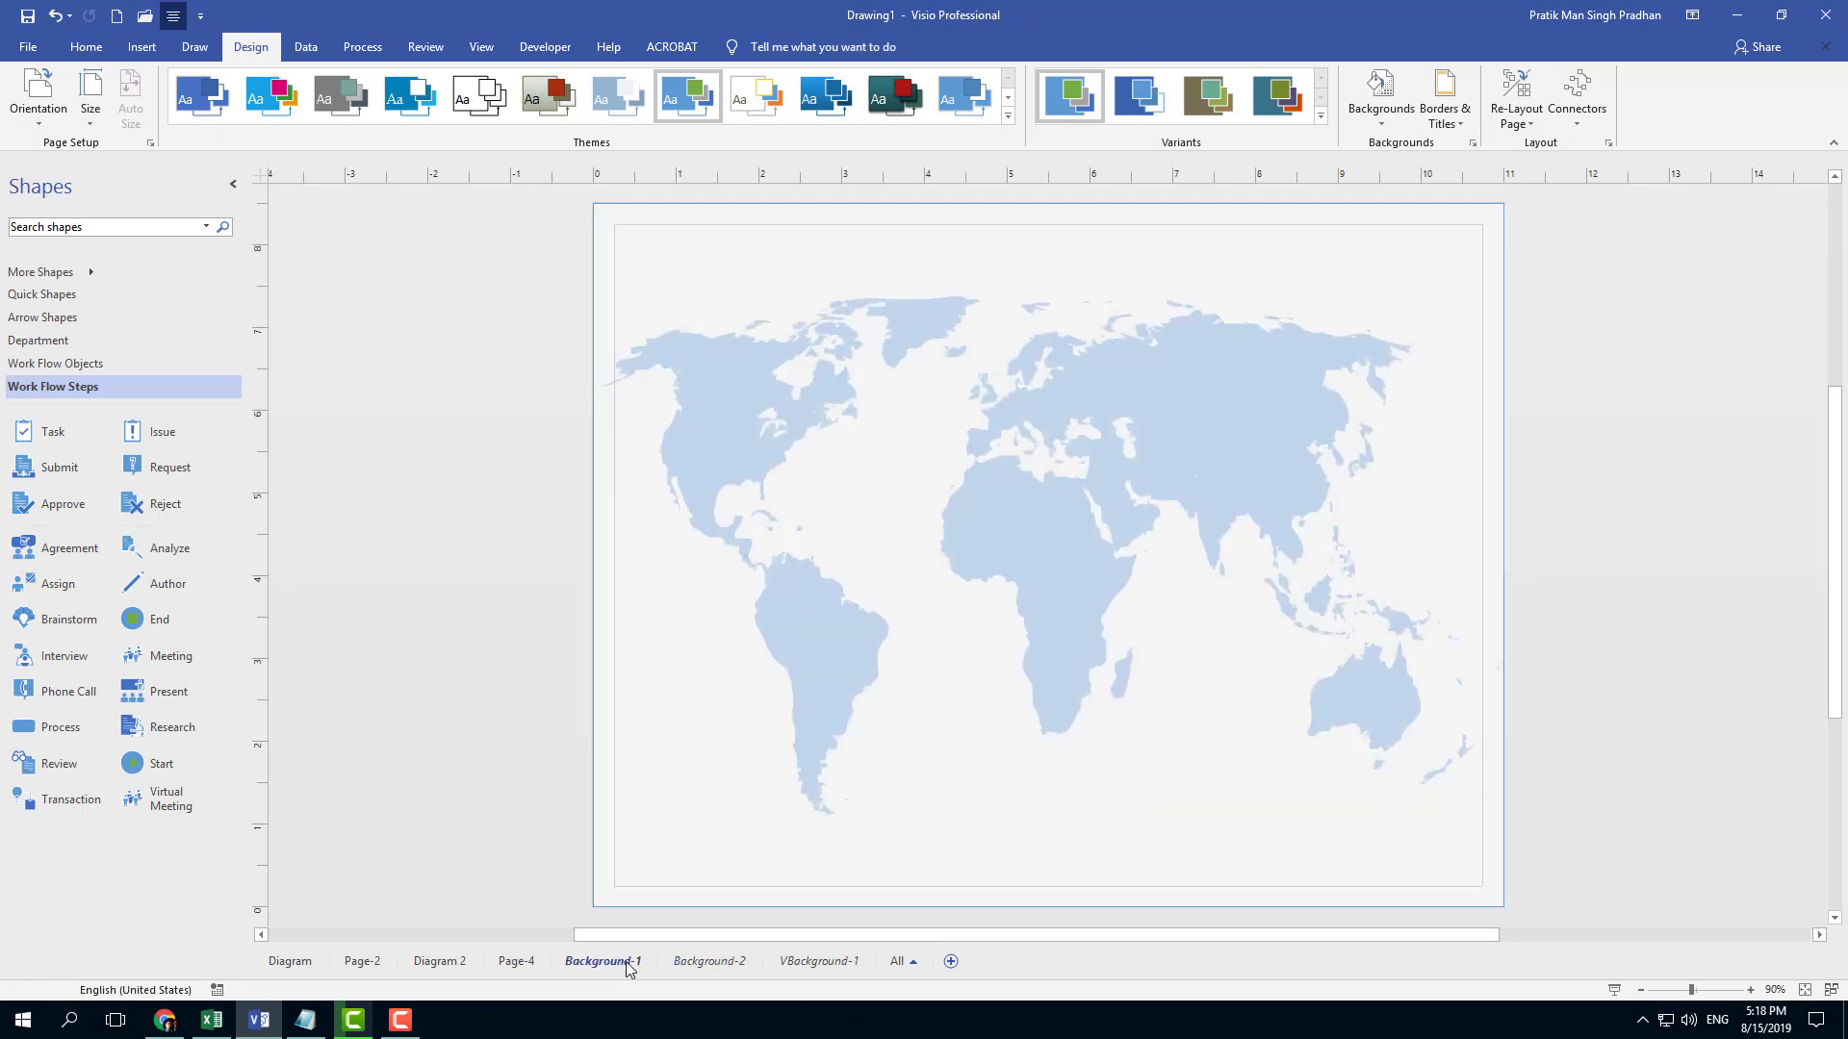
{"action": "left_click", "coordinate": [716, 961]}
- In Background-2's Page Setup, set its background page to Background-1
{"action": "right_click", "coordinate": [715, 961]}
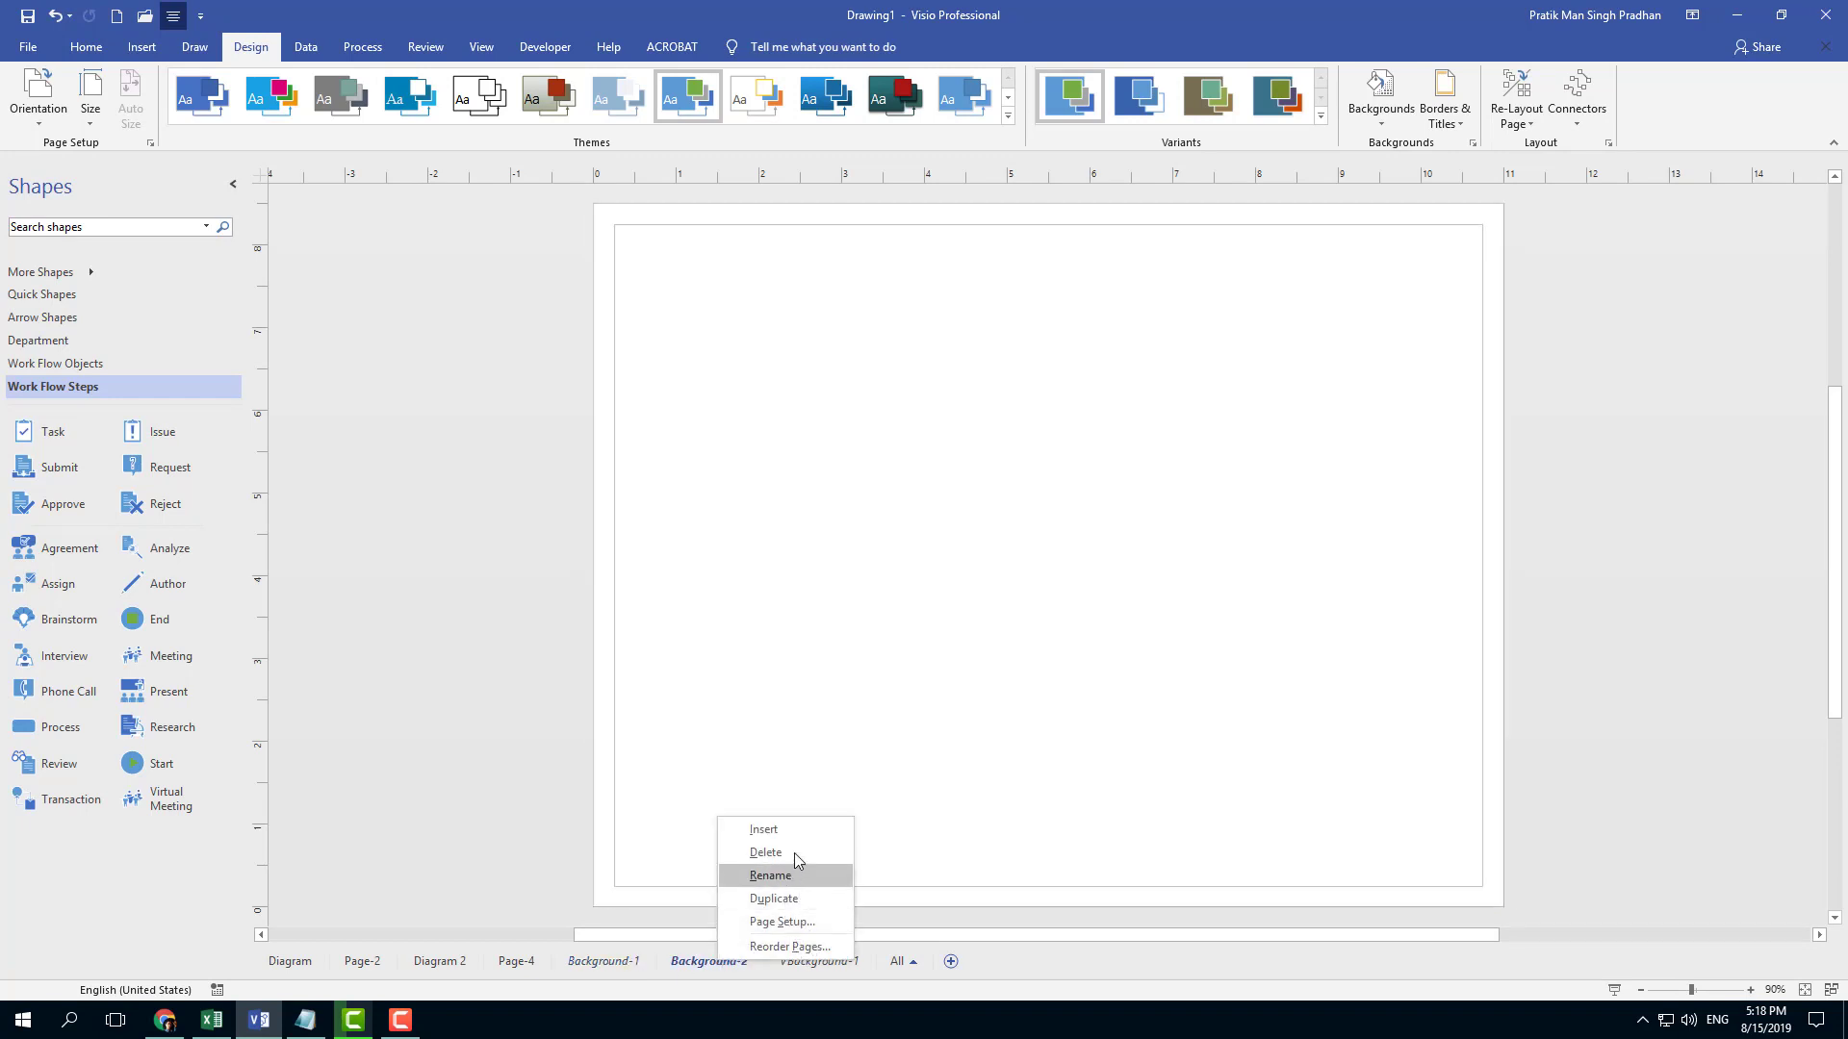
{"action": "left_click", "coordinate": [804, 921]}
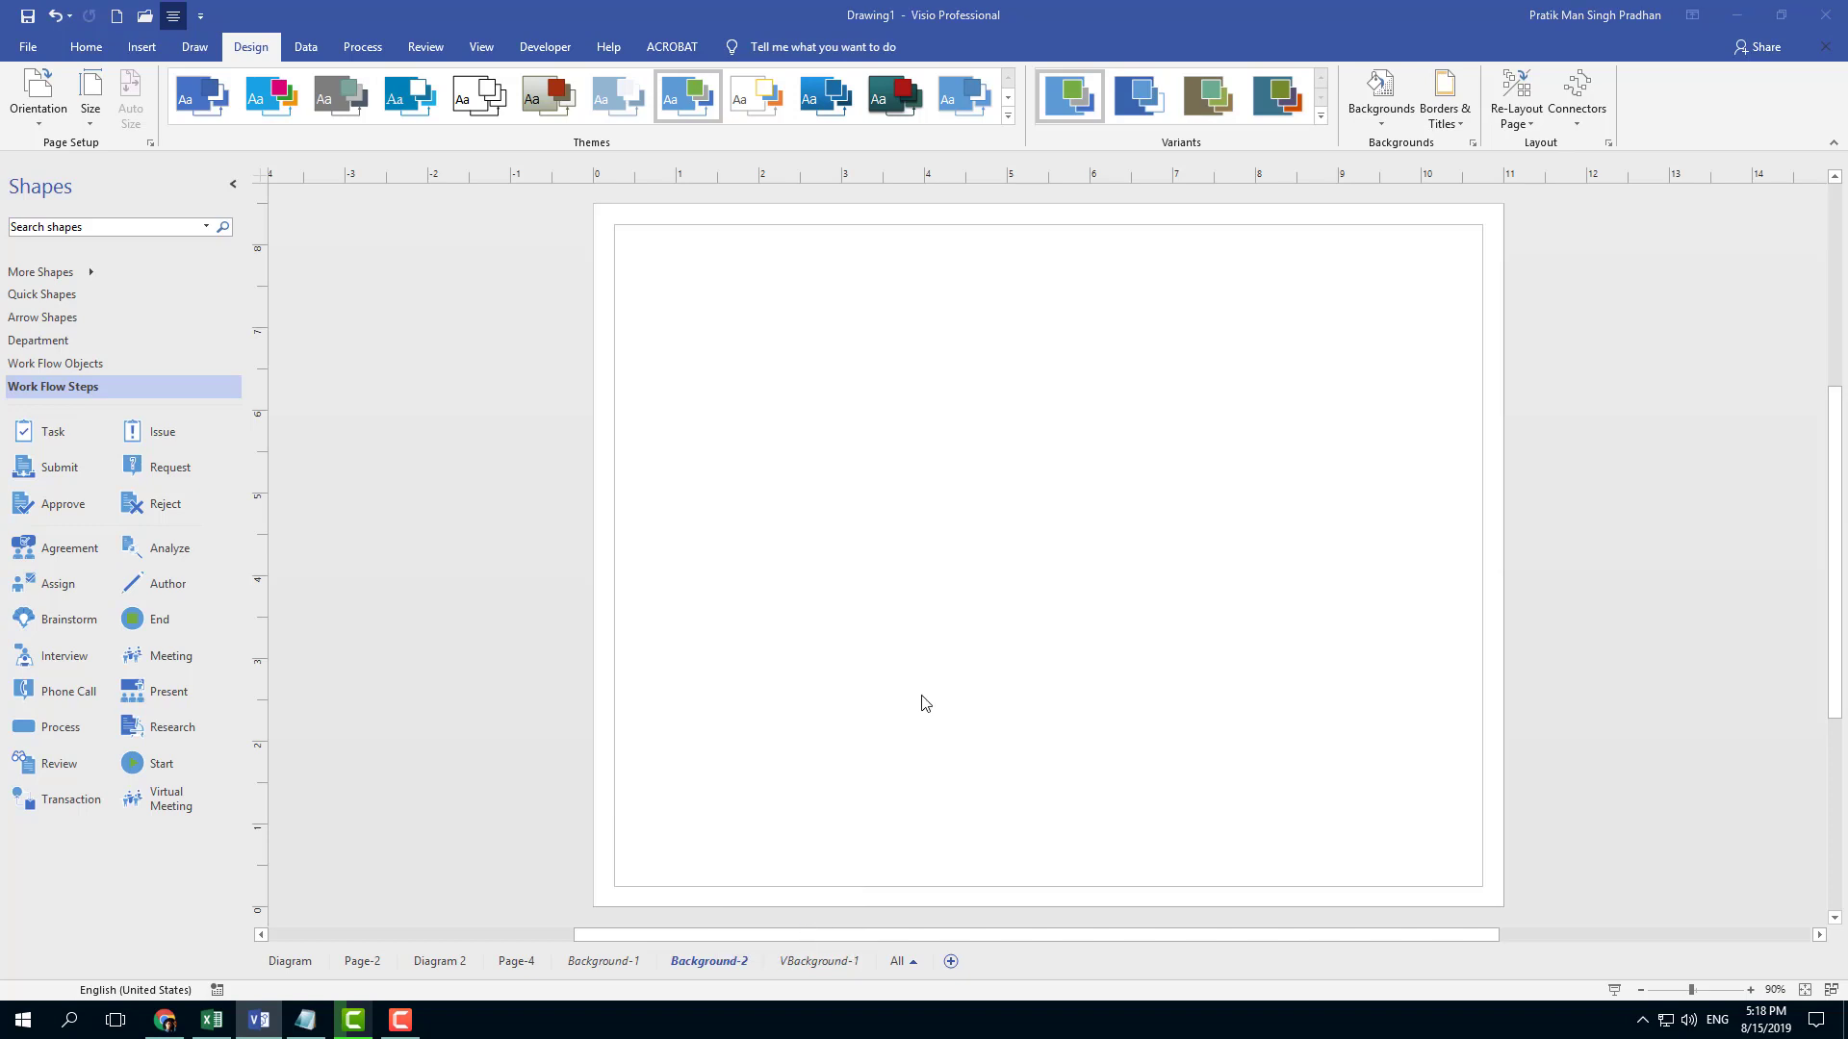
{"action": "left_click", "coordinate": [799, 470]}
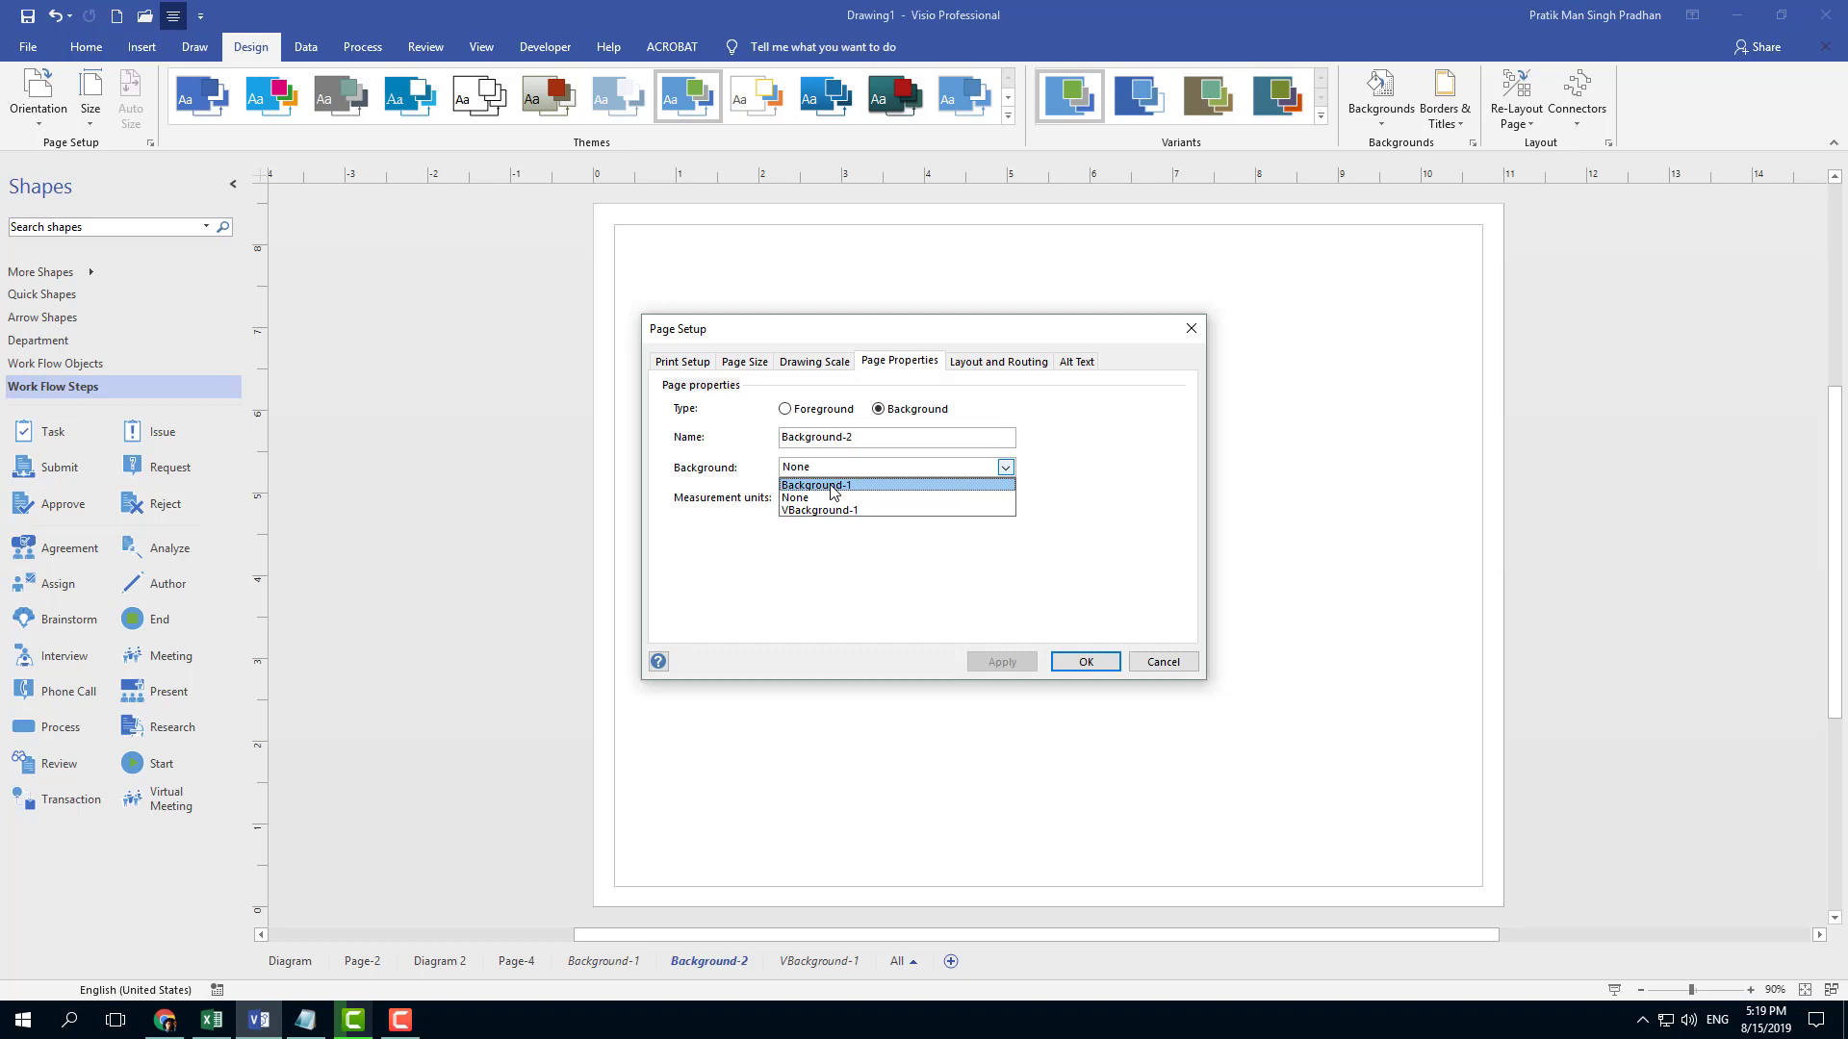
{"action": "left_click", "coordinate": [831, 485]}
{"action": "left_click", "coordinate": [1085, 661]}
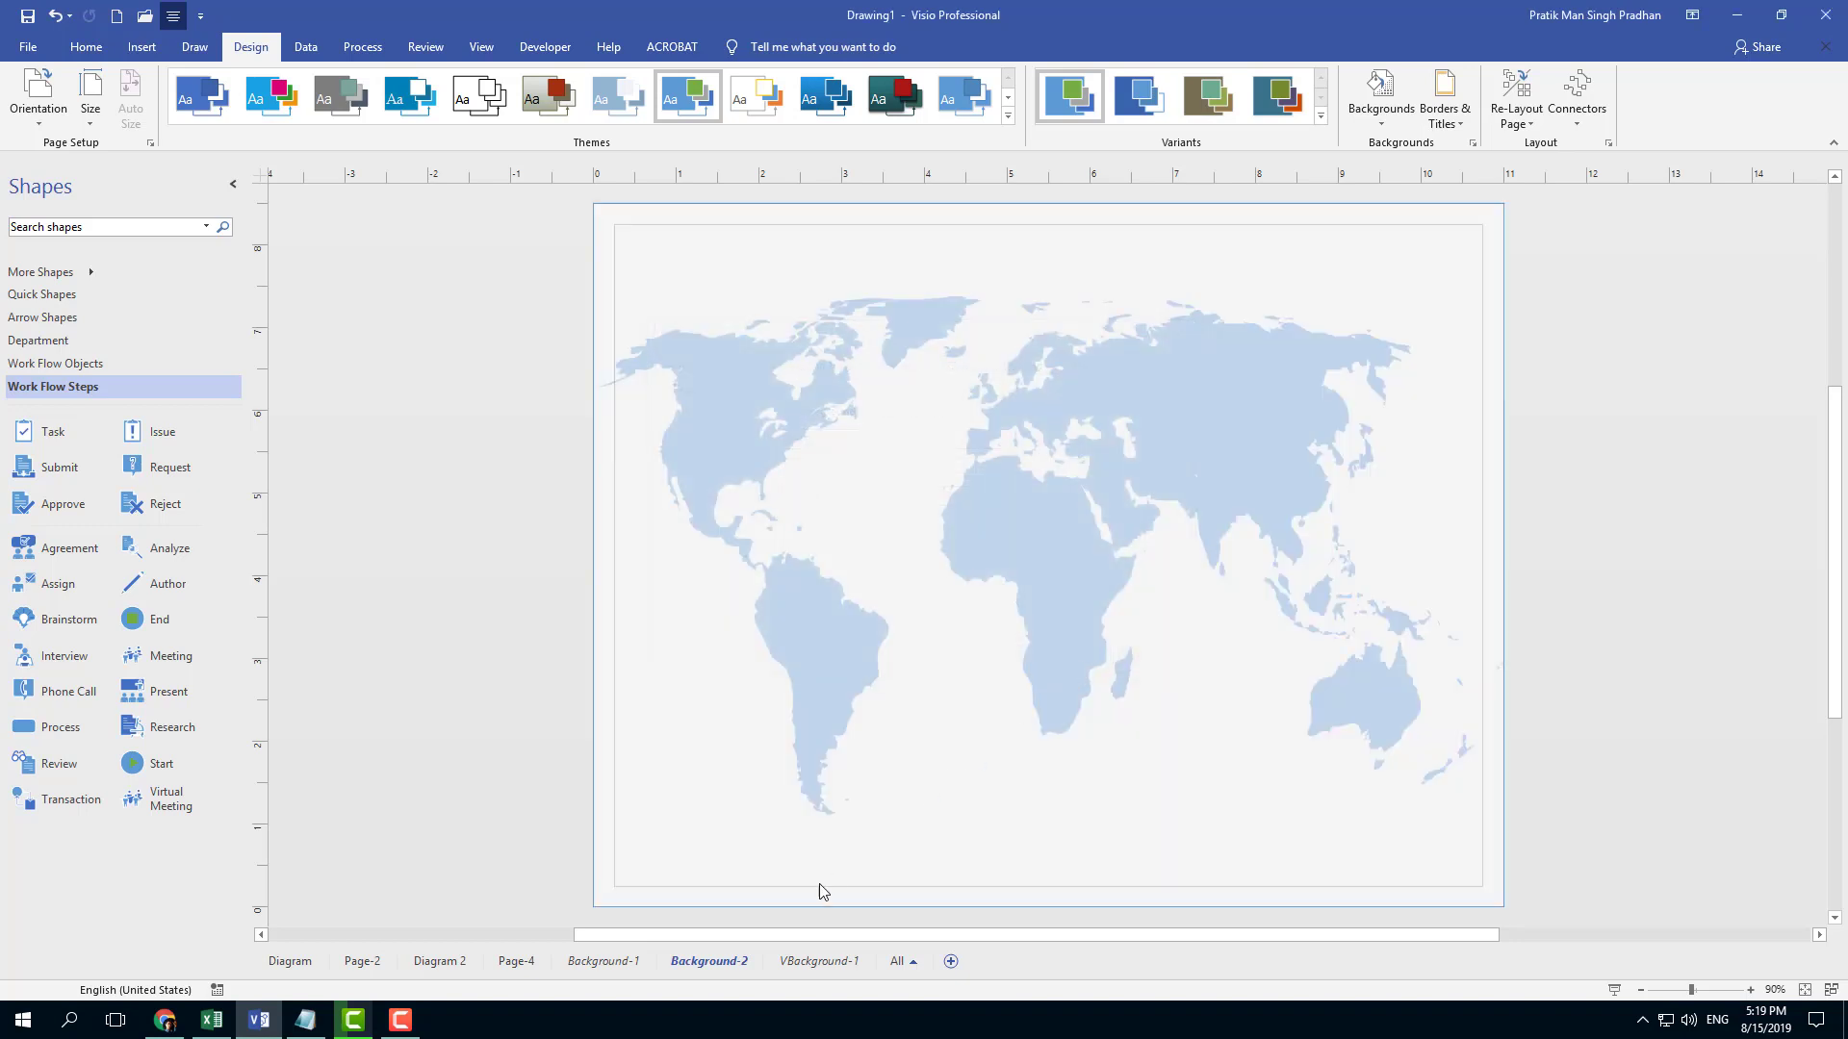
- Check VBackground-1 and Background-1, then return to Background-2 to see the map
{"action": "left_click", "coordinate": [820, 963]}
{"action": "left_click", "coordinate": [799, 962]}
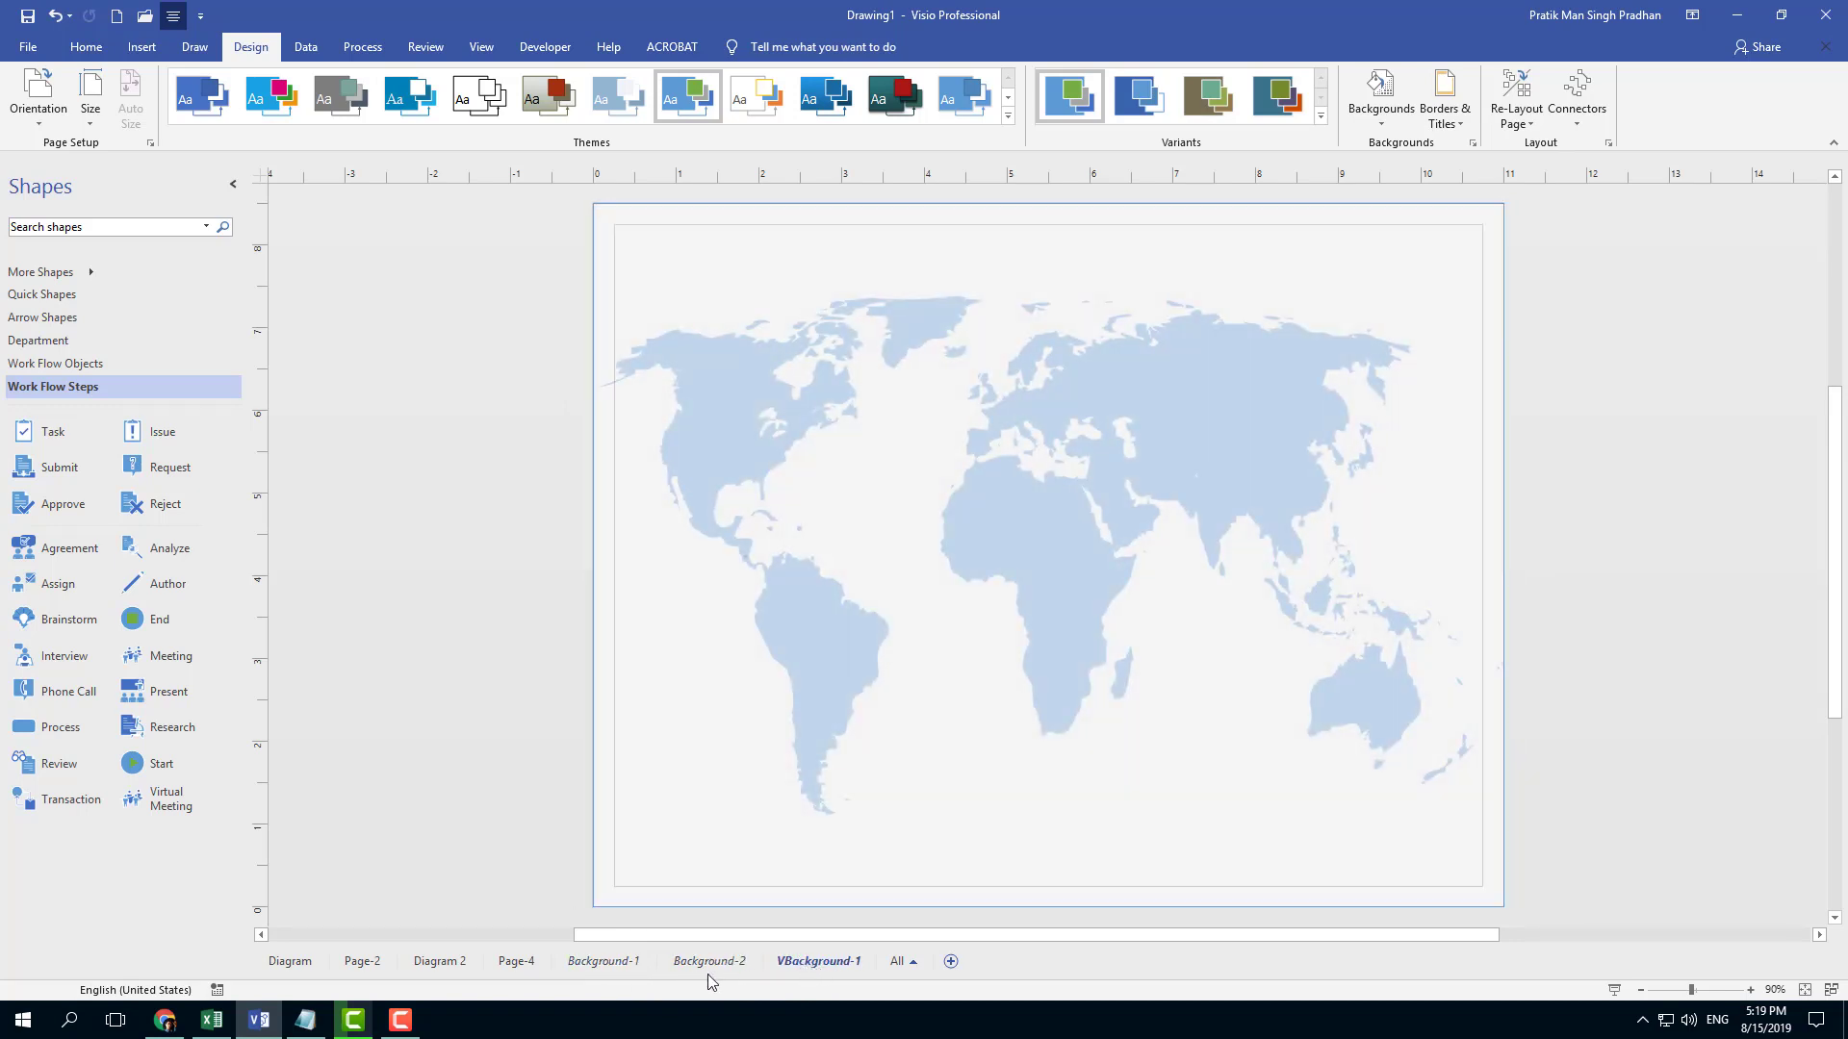
{"action": "left_click", "coordinate": [604, 962]}
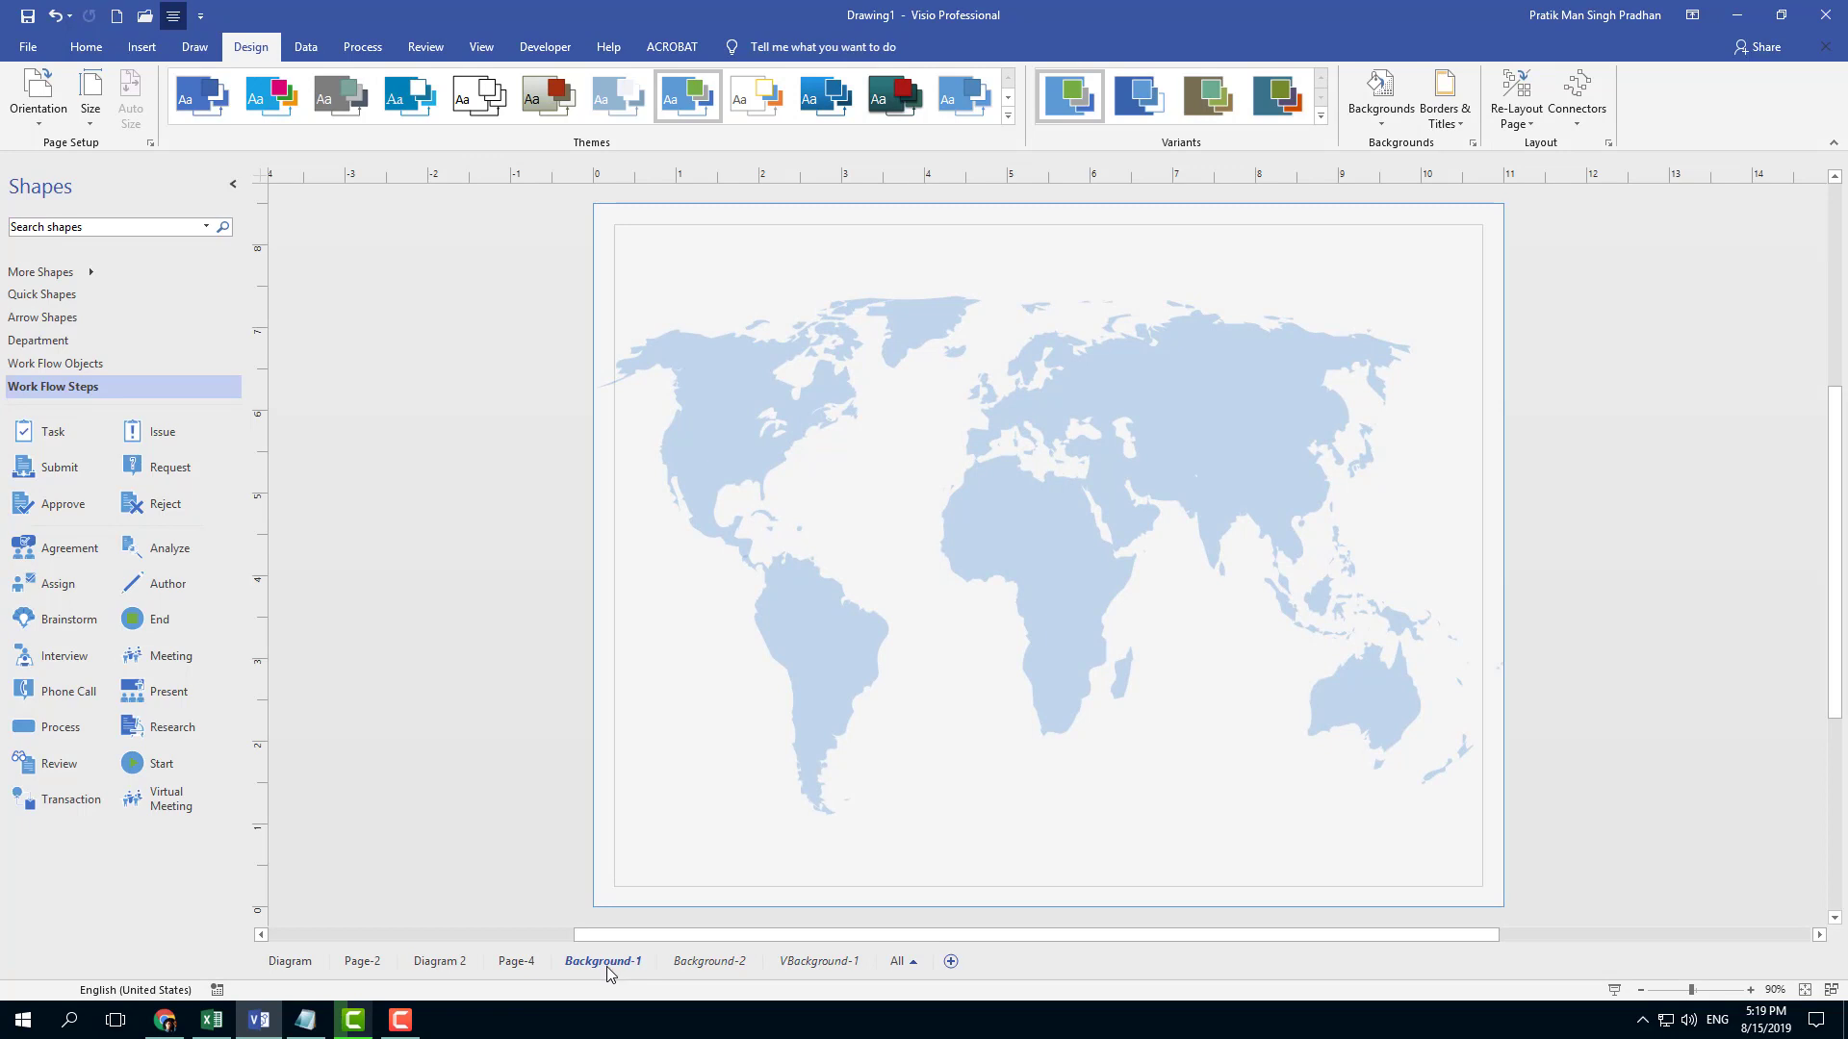
{"action": "left_click", "coordinate": [806, 962]}
{"action": "left_click", "coordinate": [709, 962]}
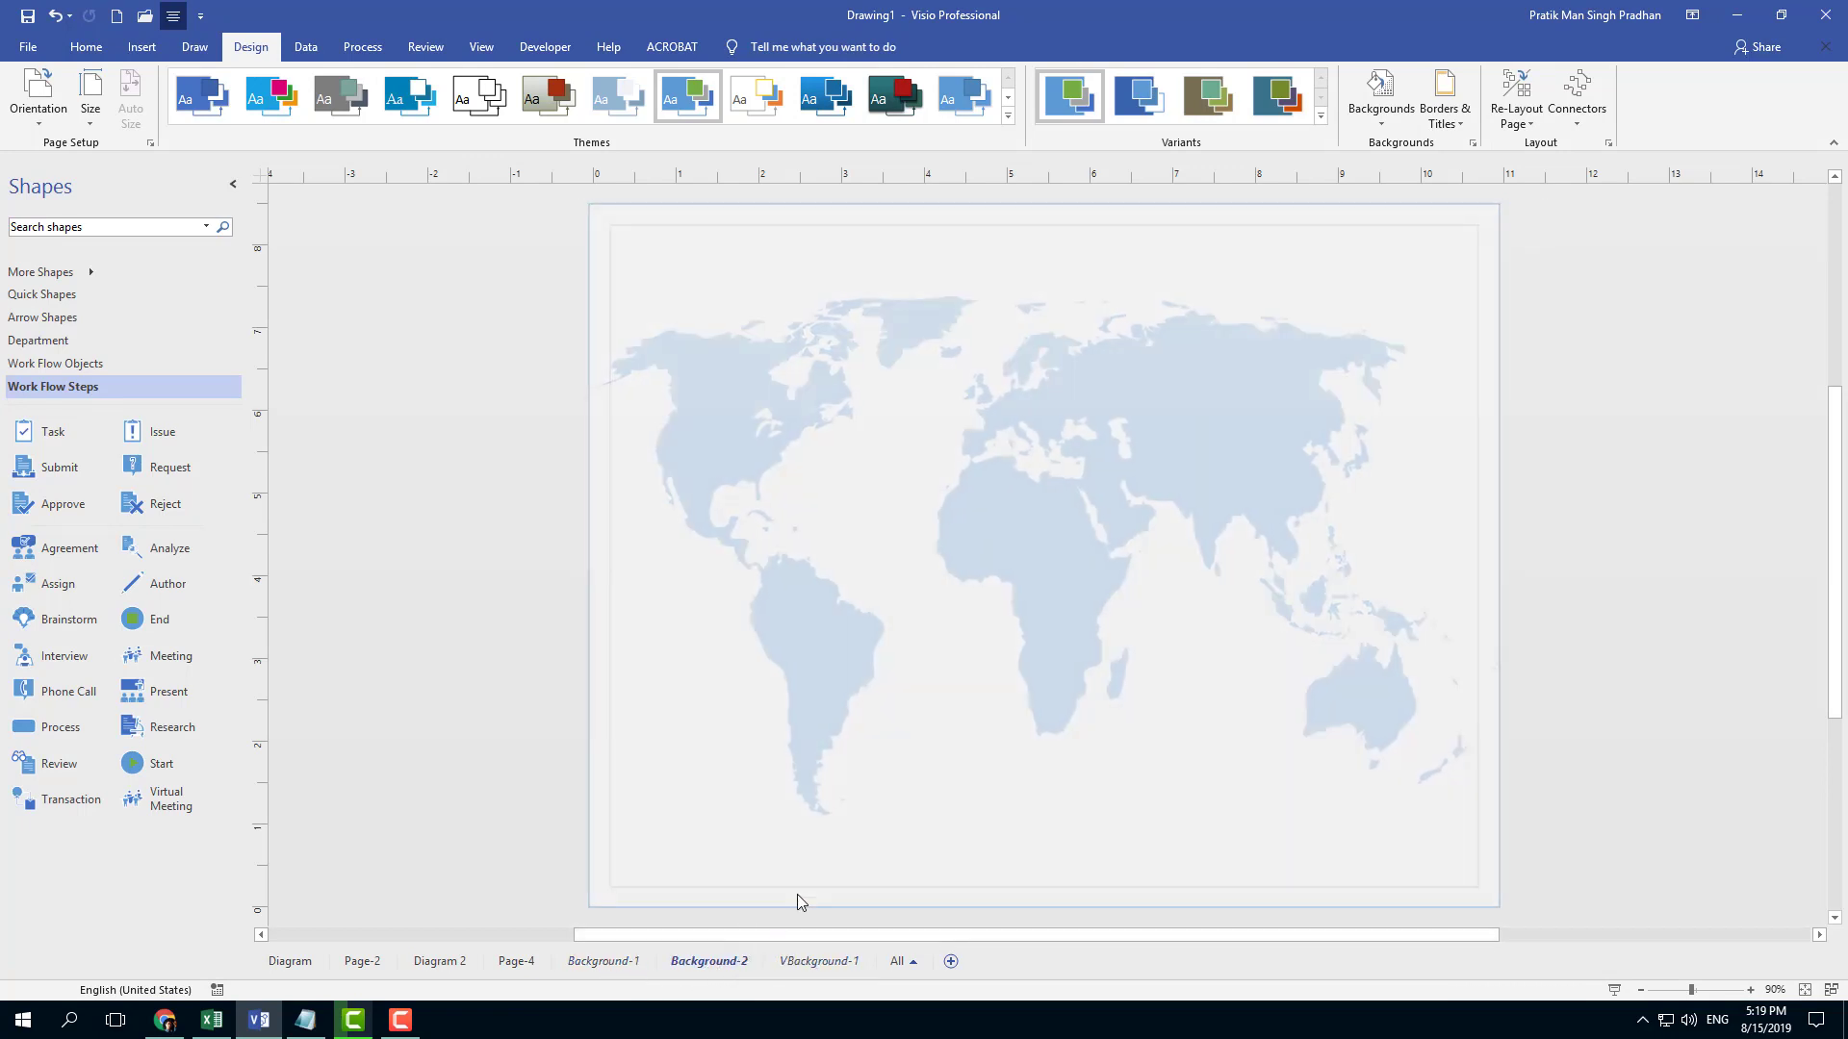
- Look through the File and Insert tabs, finishing on the Home tab
{"action": "left_click", "coordinate": [29, 47]}
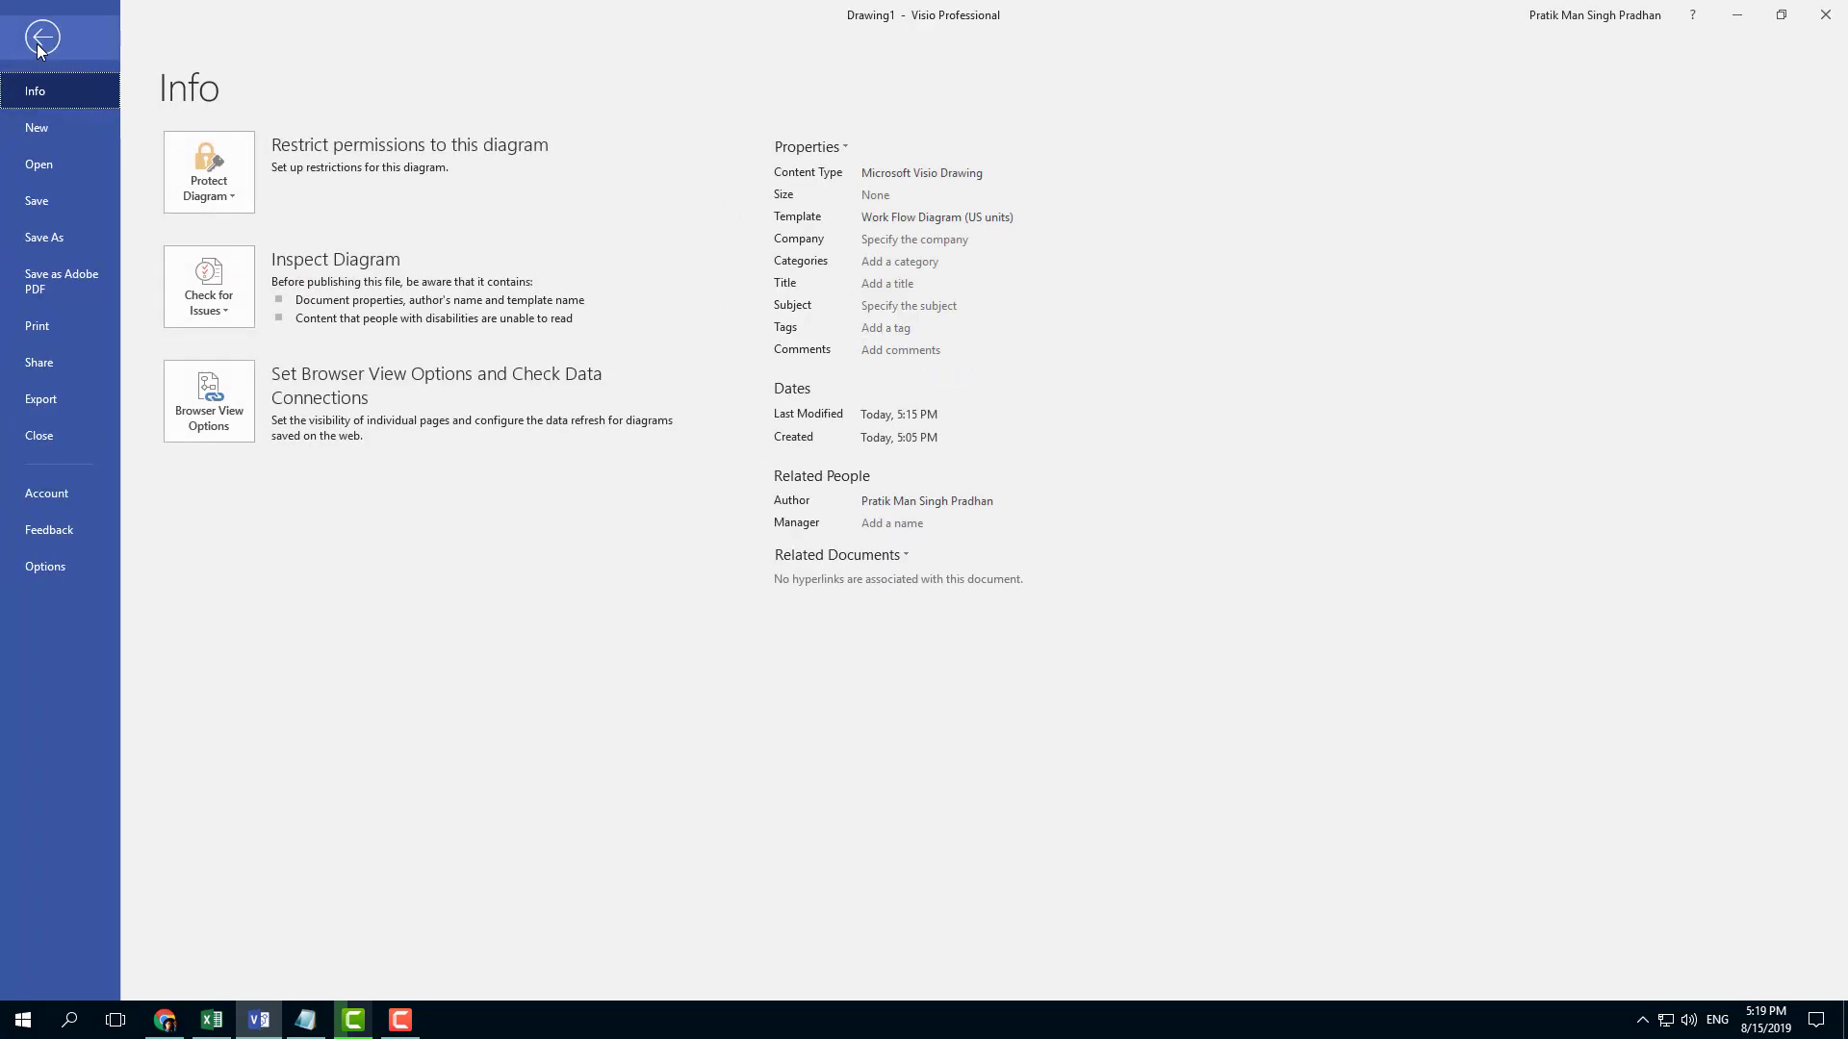
{"action": "left_click", "coordinate": [32, 35]}
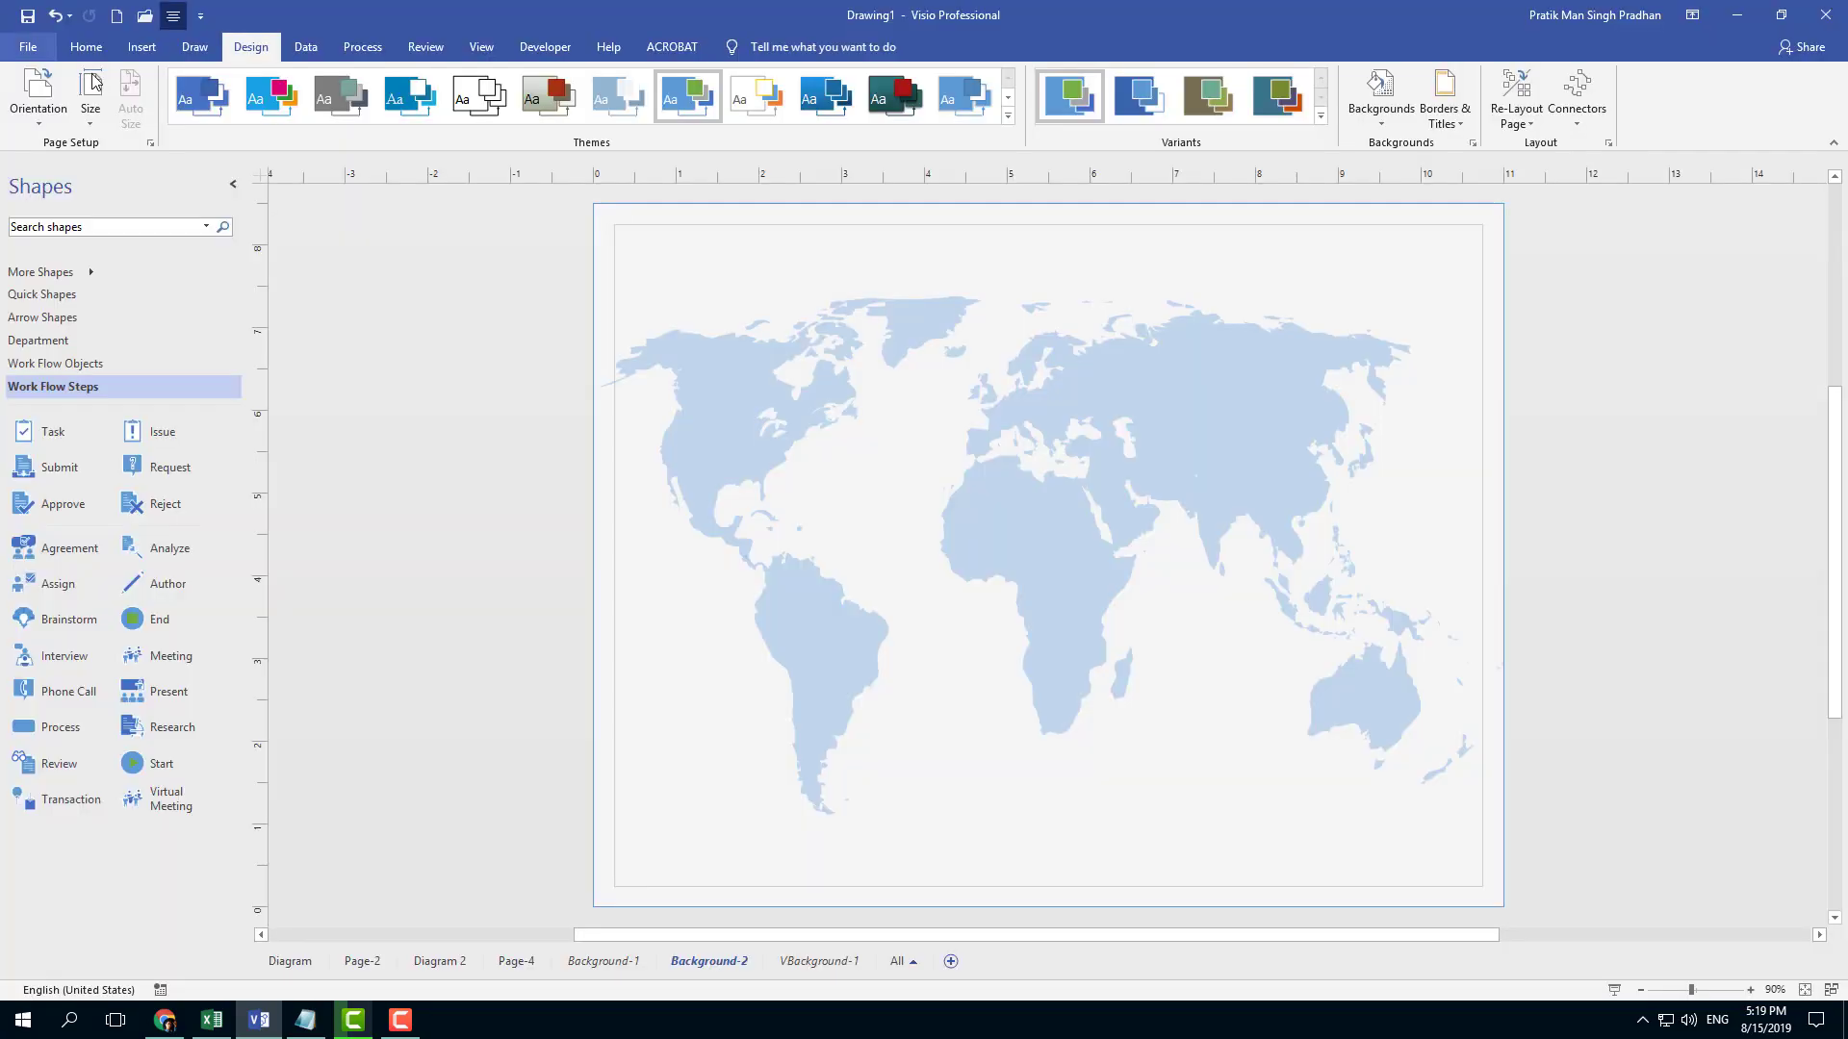
{"action": "left_click", "coordinate": [85, 48]}
{"action": "left_click", "coordinate": [159, 53]}
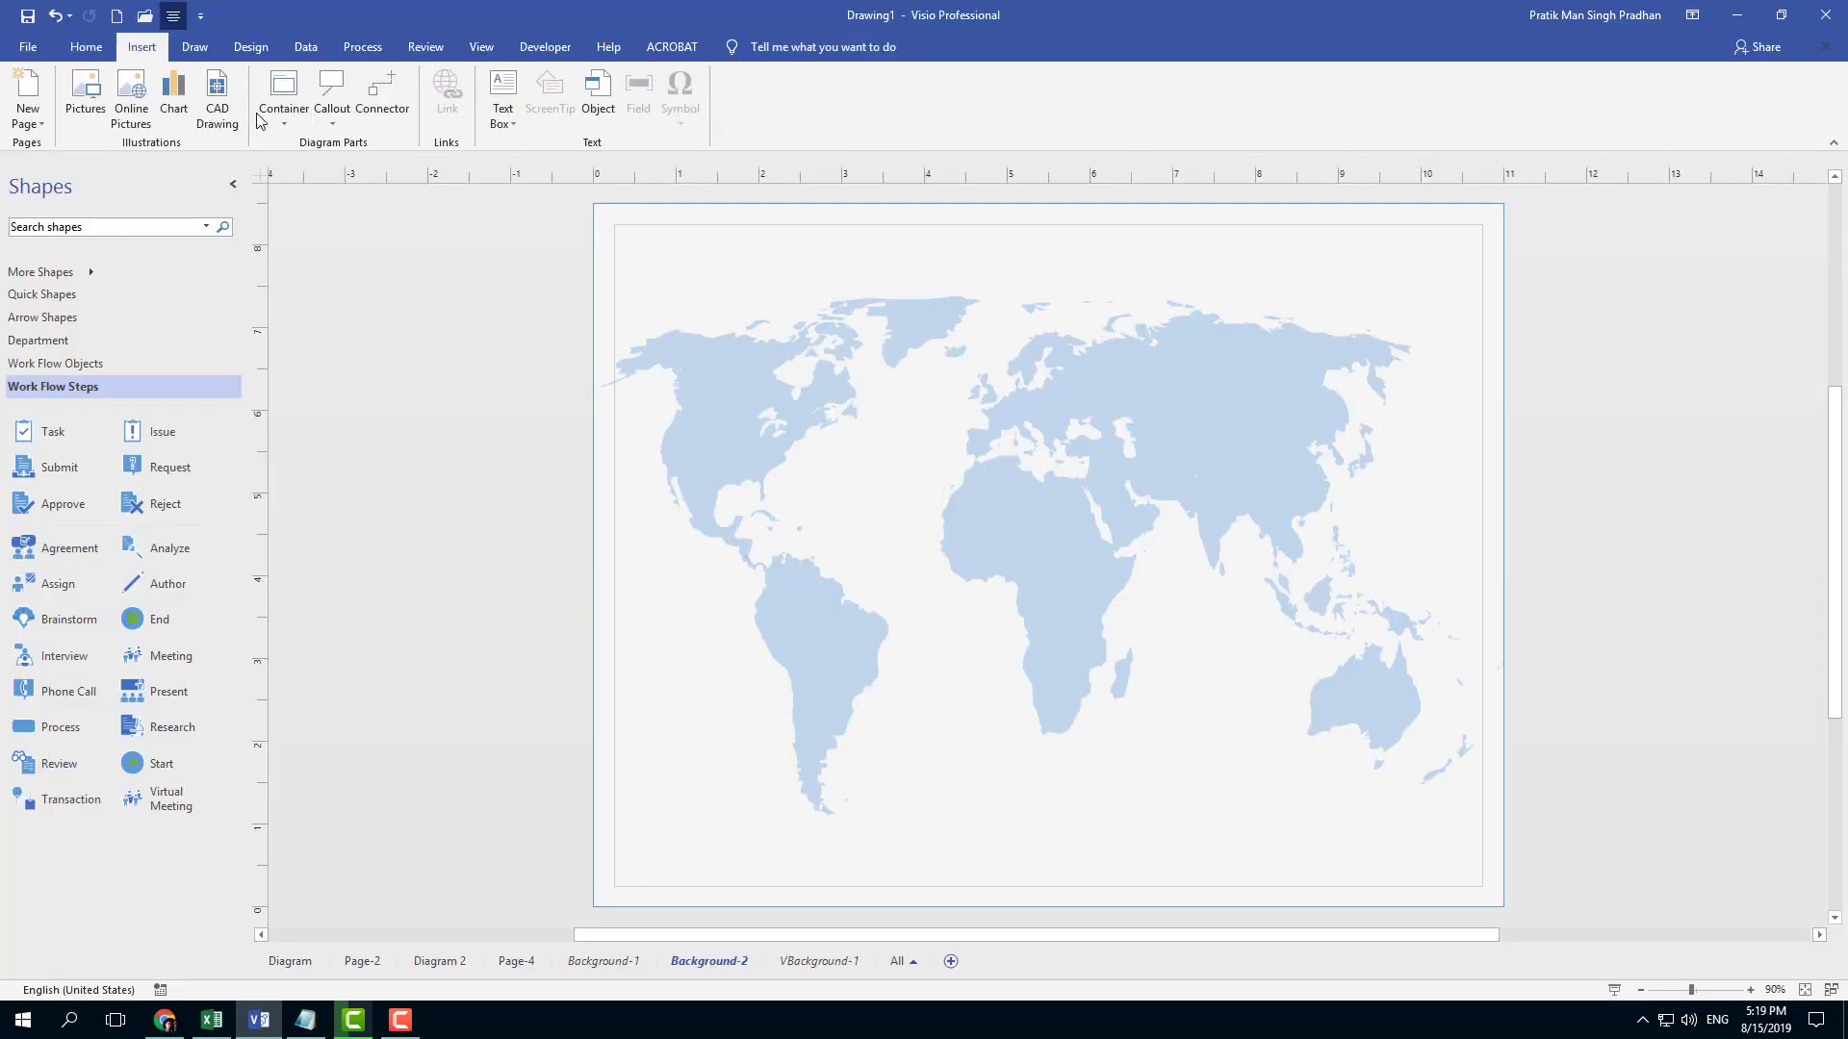
{"action": "left_click", "coordinate": [86, 47]}
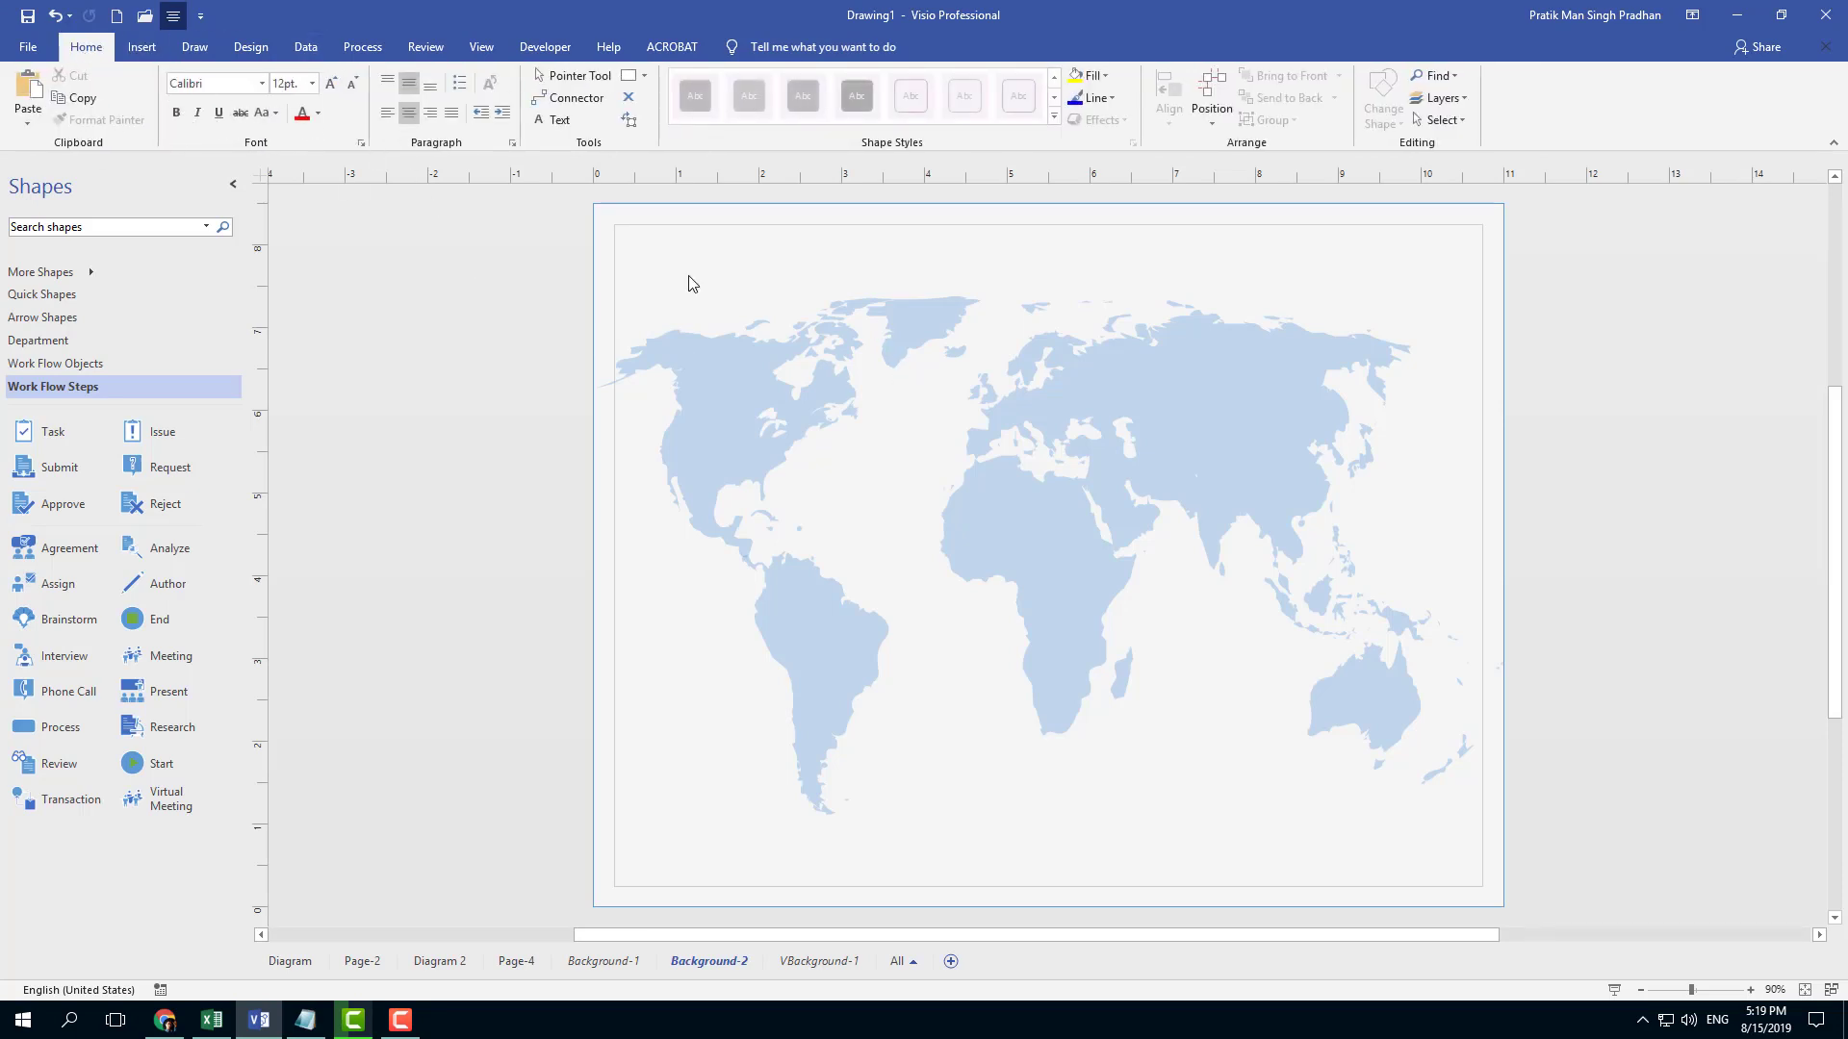
- Draw a text box across the top of the map on Background-2 reading 'World Map'
{"action": "left_click", "coordinate": [558, 118]}
{"action": "left_click_drag", "start_coordinate": [872, 244], "coordinate": [1163, 296]}
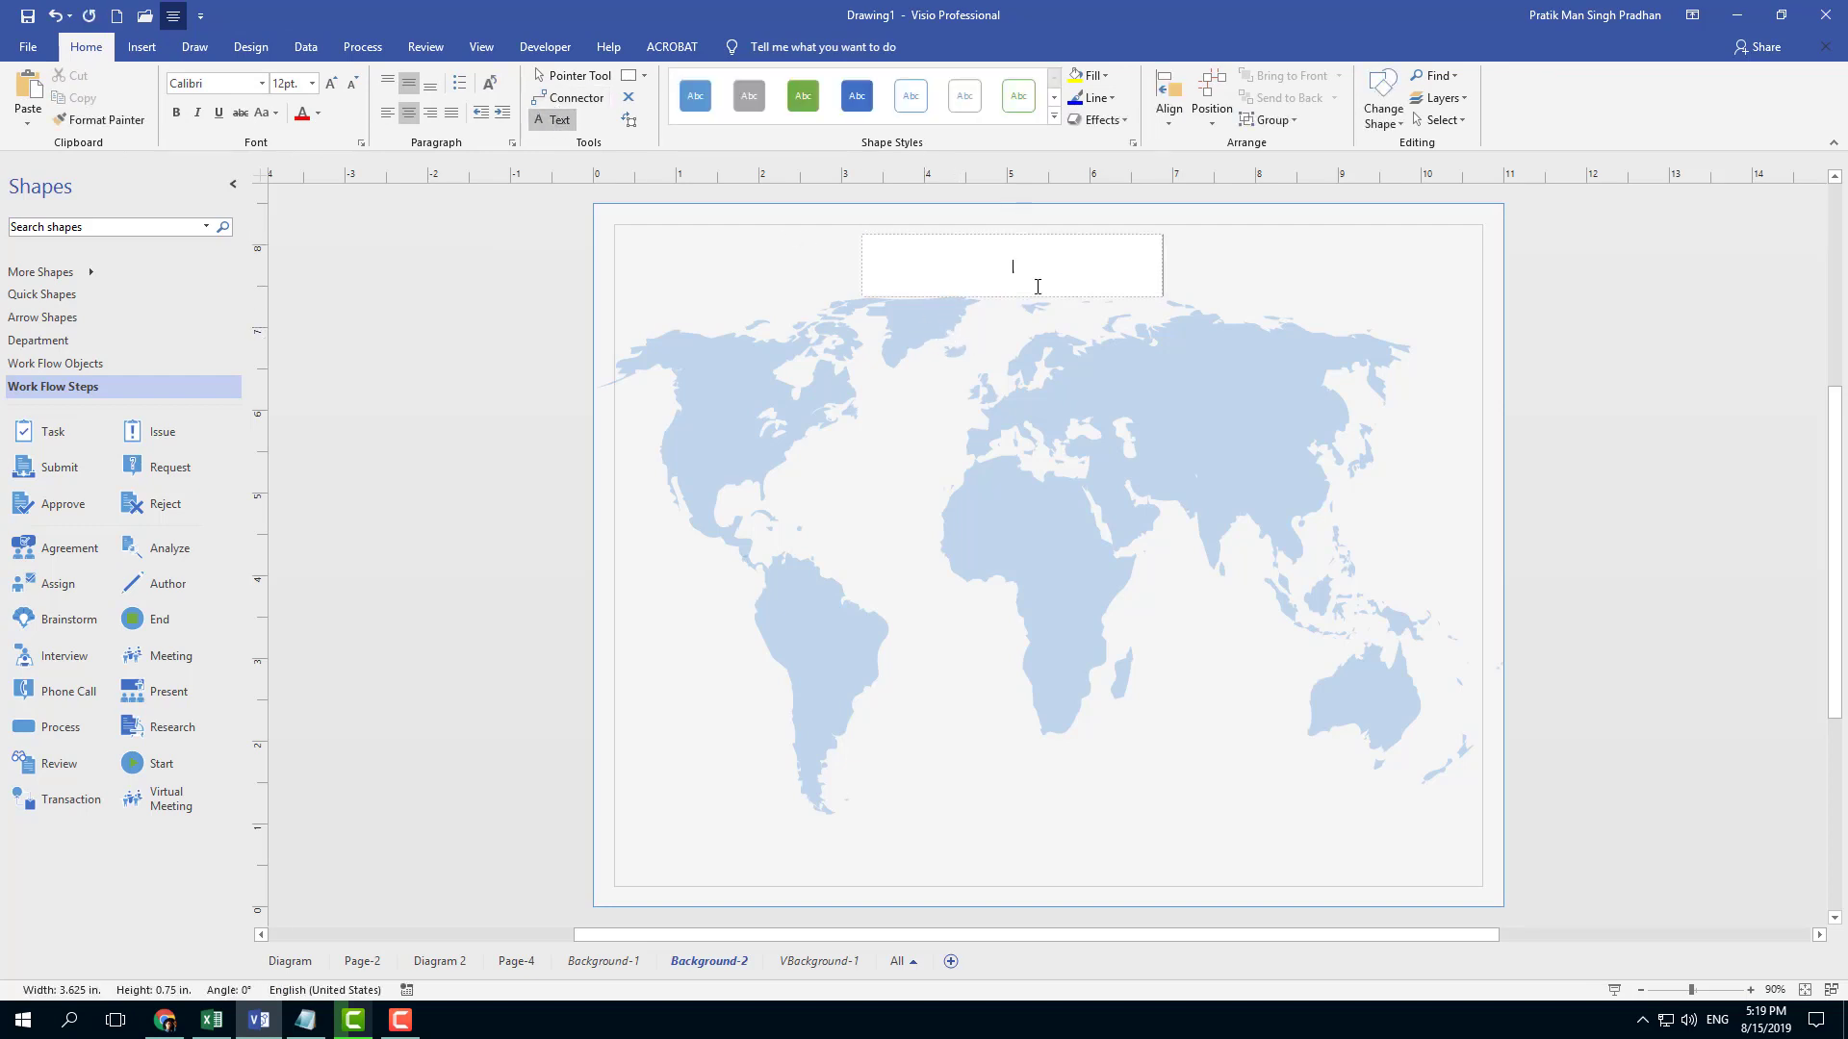
{"action": "type", "text": "World Map"}
{"action": "key", "text": "Return"}
{"action": "key", "text": "BackSpace"}
- Enlarge the 'World Map' title to 30pt and compare it with Background-1
{"action": "left_click", "coordinate": [1042, 247]}
{"action": "left_click_drag", "start_coordinate": [1049, 235], "coordinate": [821, 260]}
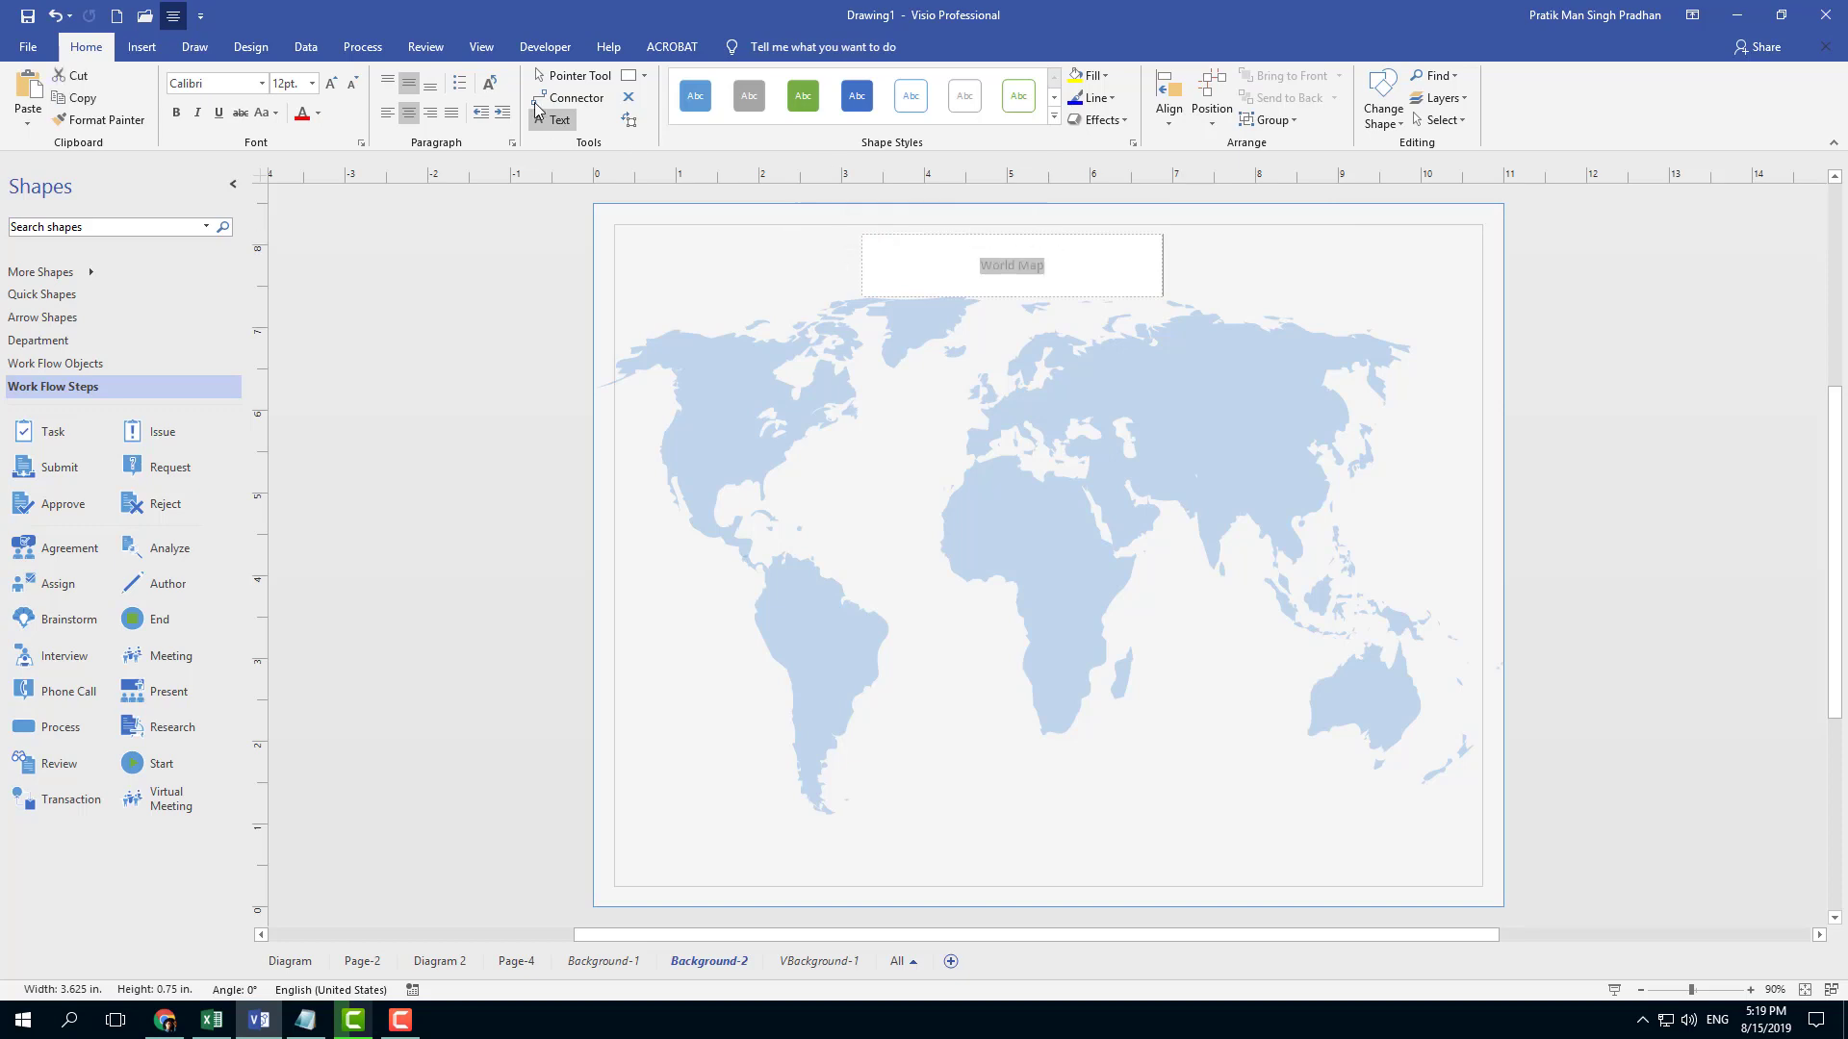
{"action": "left_click", "coordinate": [331, 83]}
{"action": "left_click", "coordinate": [331, 82]}
{"action": "left_click", "coordinate": [331, 82]}
{"action": "left_click", "coordinate": [331, 83]}
{"action": "left_click", "coordinate": [331, 83]}
{"action": "left_click", "coordinate": [331, 83]}
{"action": "left_click", "coordinate": [1214, 282]}
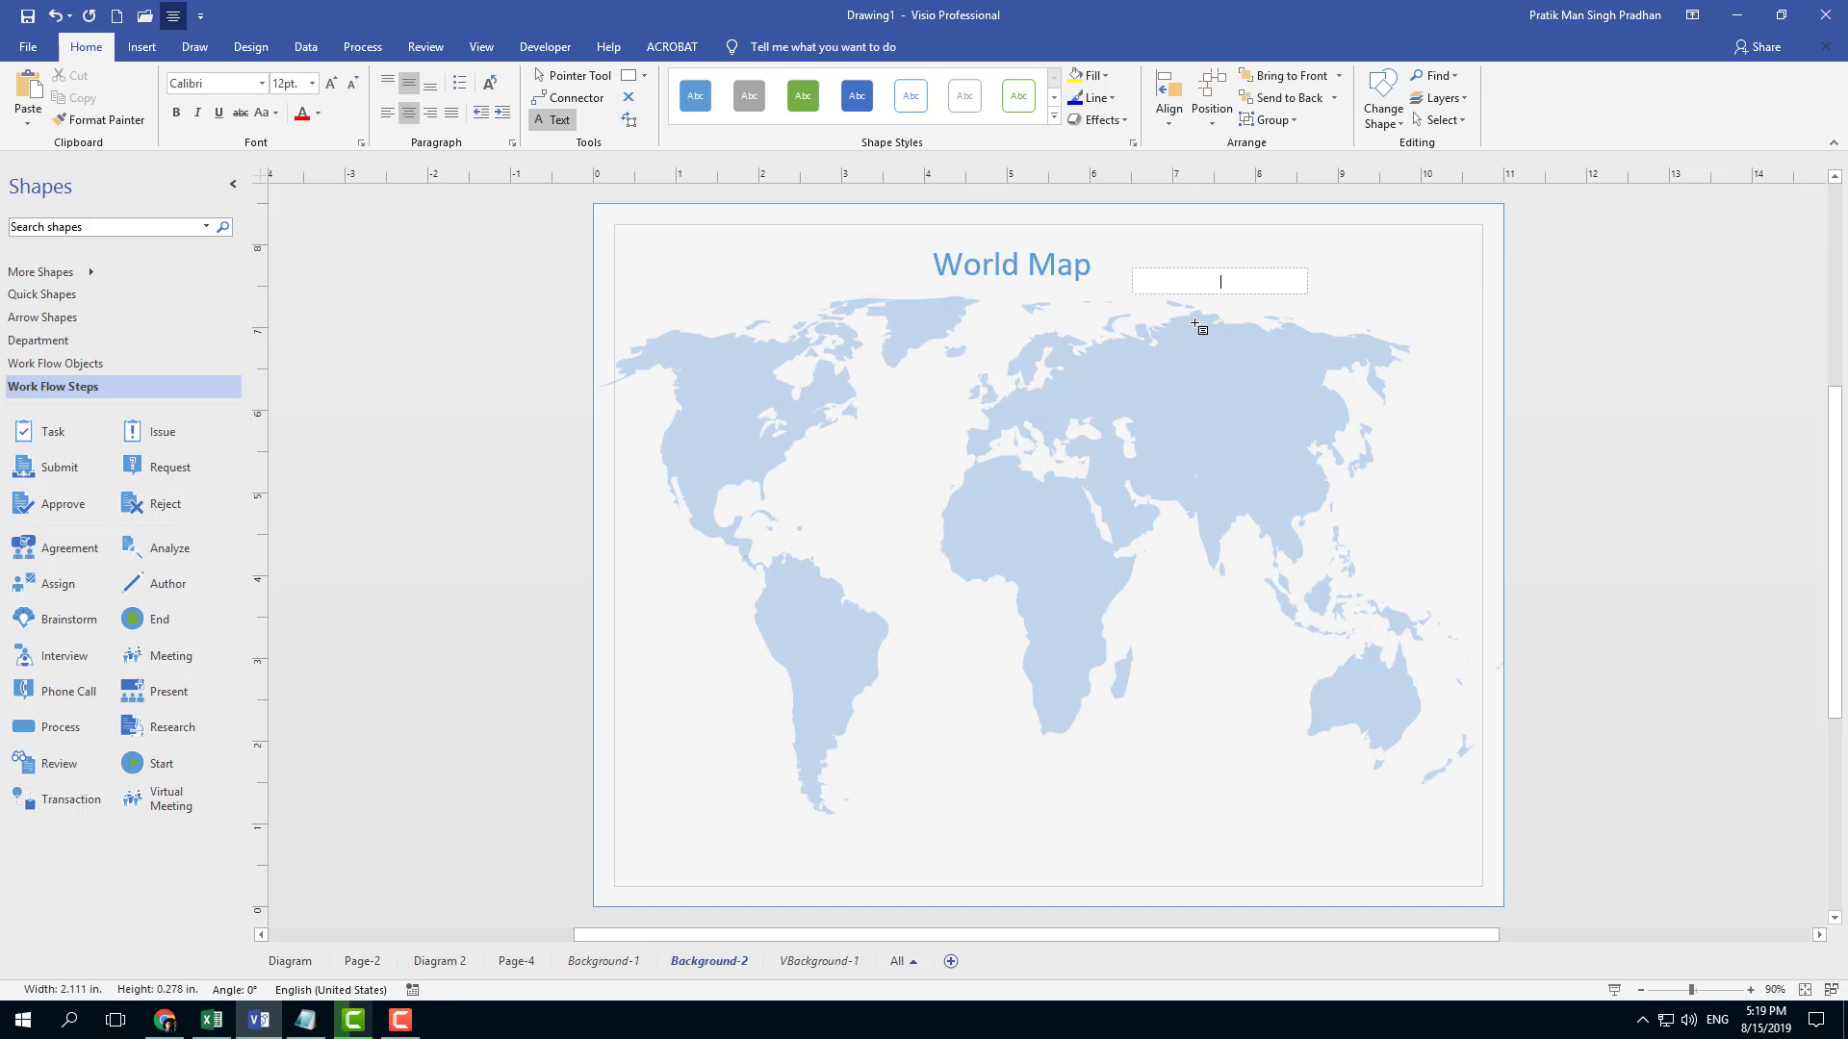
{"action": "left_click", "coordinate": [603, 961]}
{"action": "left_click", "coordinate": [718, 962]}
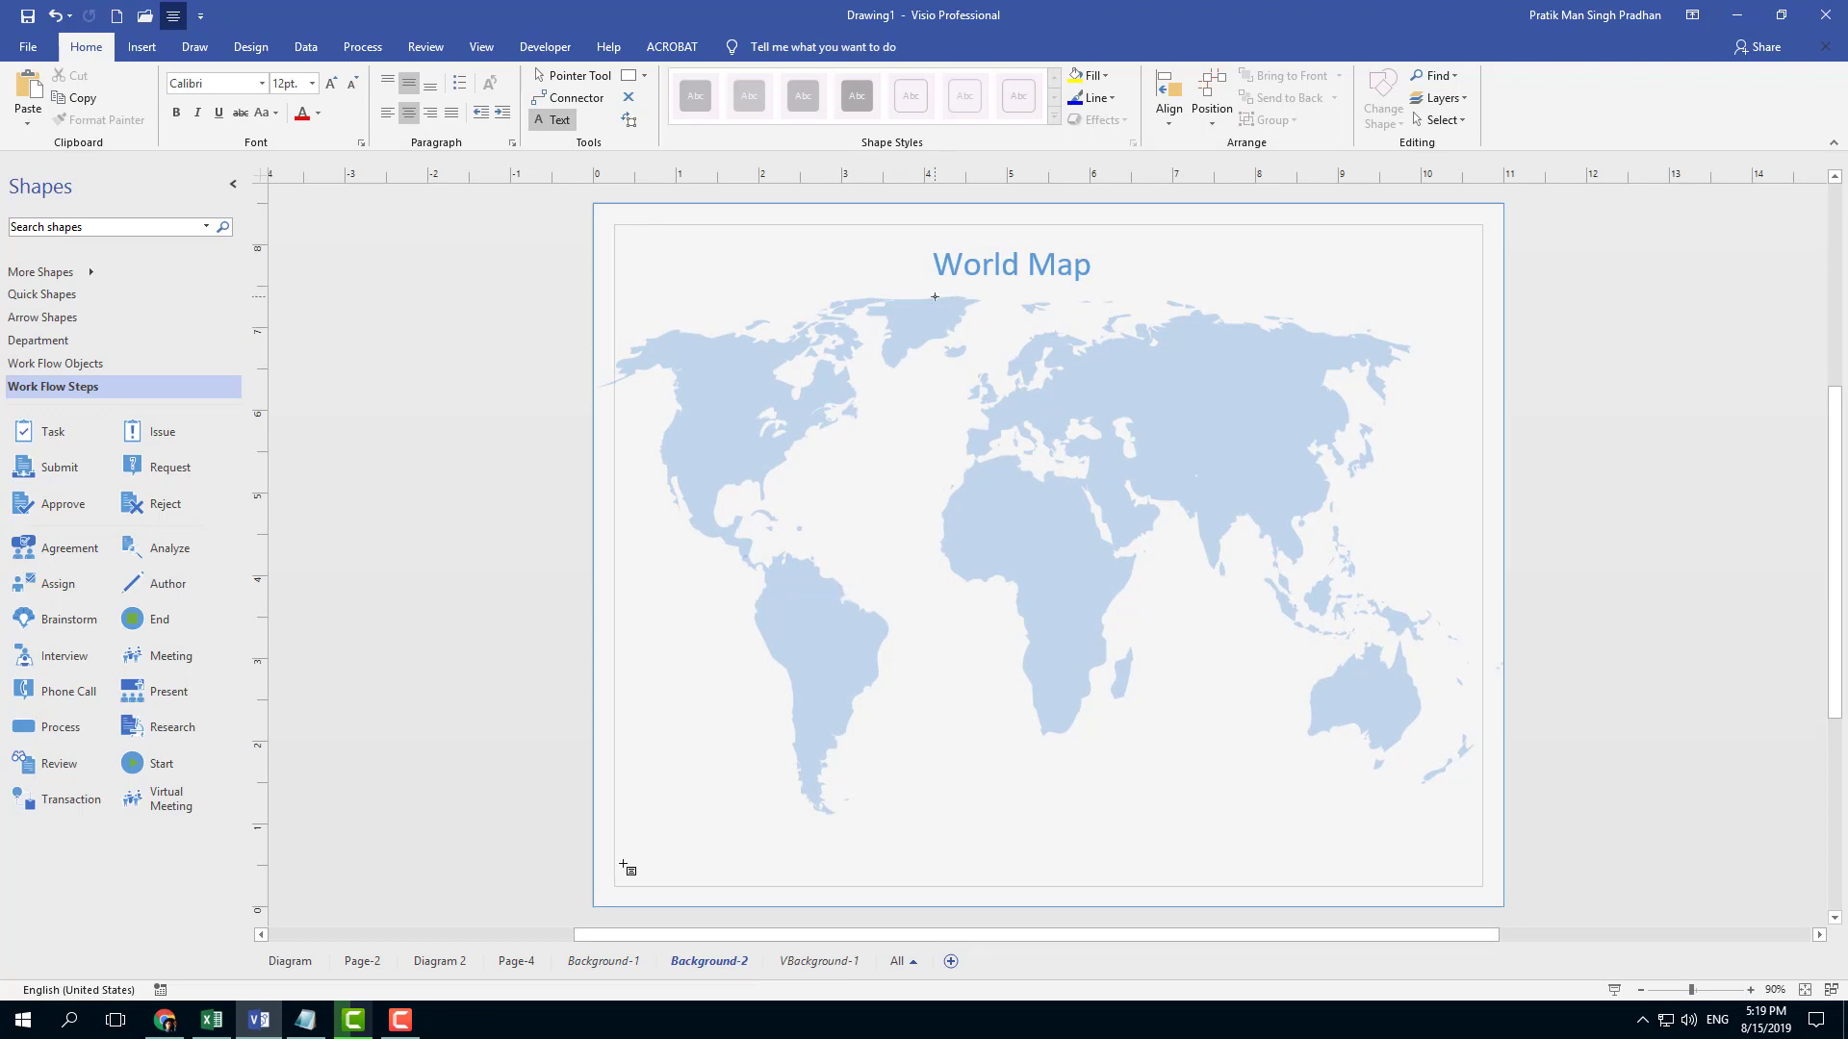
- On Background-1, add a 'TutorTube' label below the map and enlarge its font to 30pt
{"action": "left_click", "coordinate": [603, 963]}
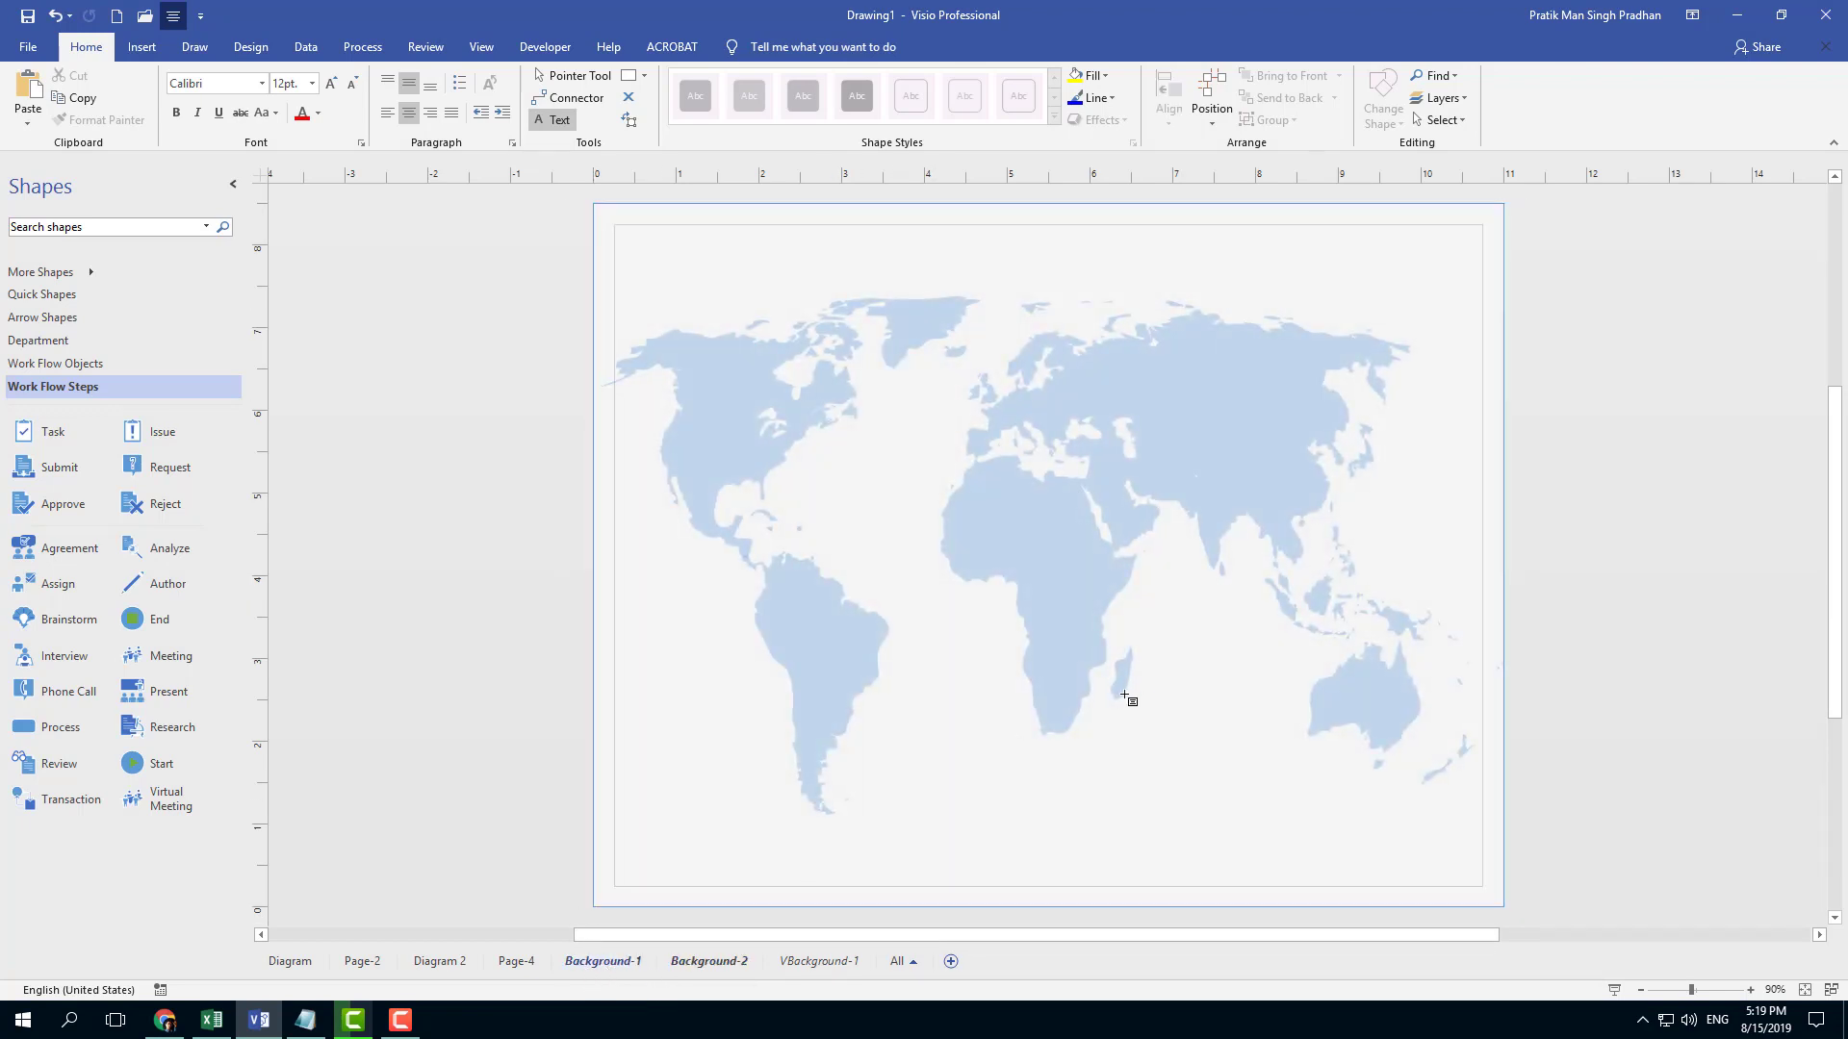
{"action": "left_click_drag", "start_coordinate": [913, 782], "coordinate": [1162, 855]}
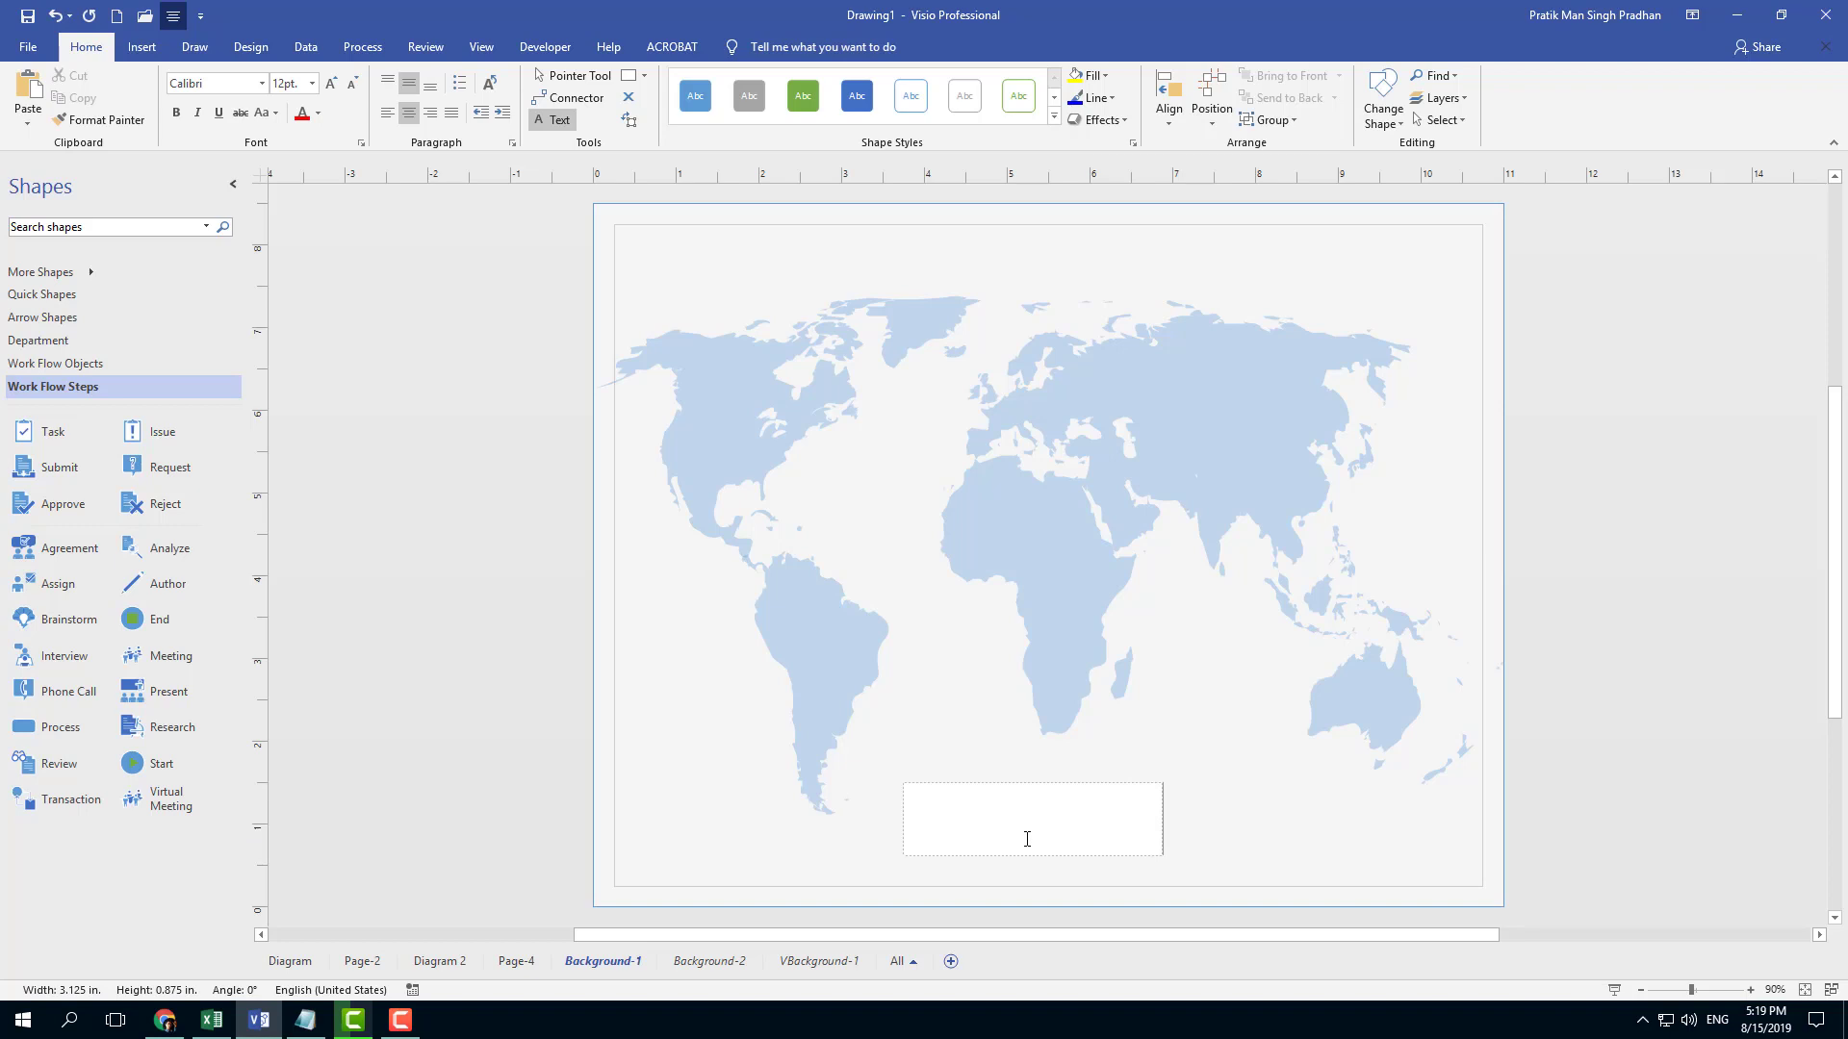
{"action": "type", "text": "TutorTube"}
{"action": "left_click_drag", "start_coordinate": [1094, 809], "coordinate": [881, 799]}
{"action": "left_click", "coordinate": [332, 85]}
{"action": "left_click", "coordinate": [332, 85]}
{"action": "left_click", "coordinate": [332, 85]}
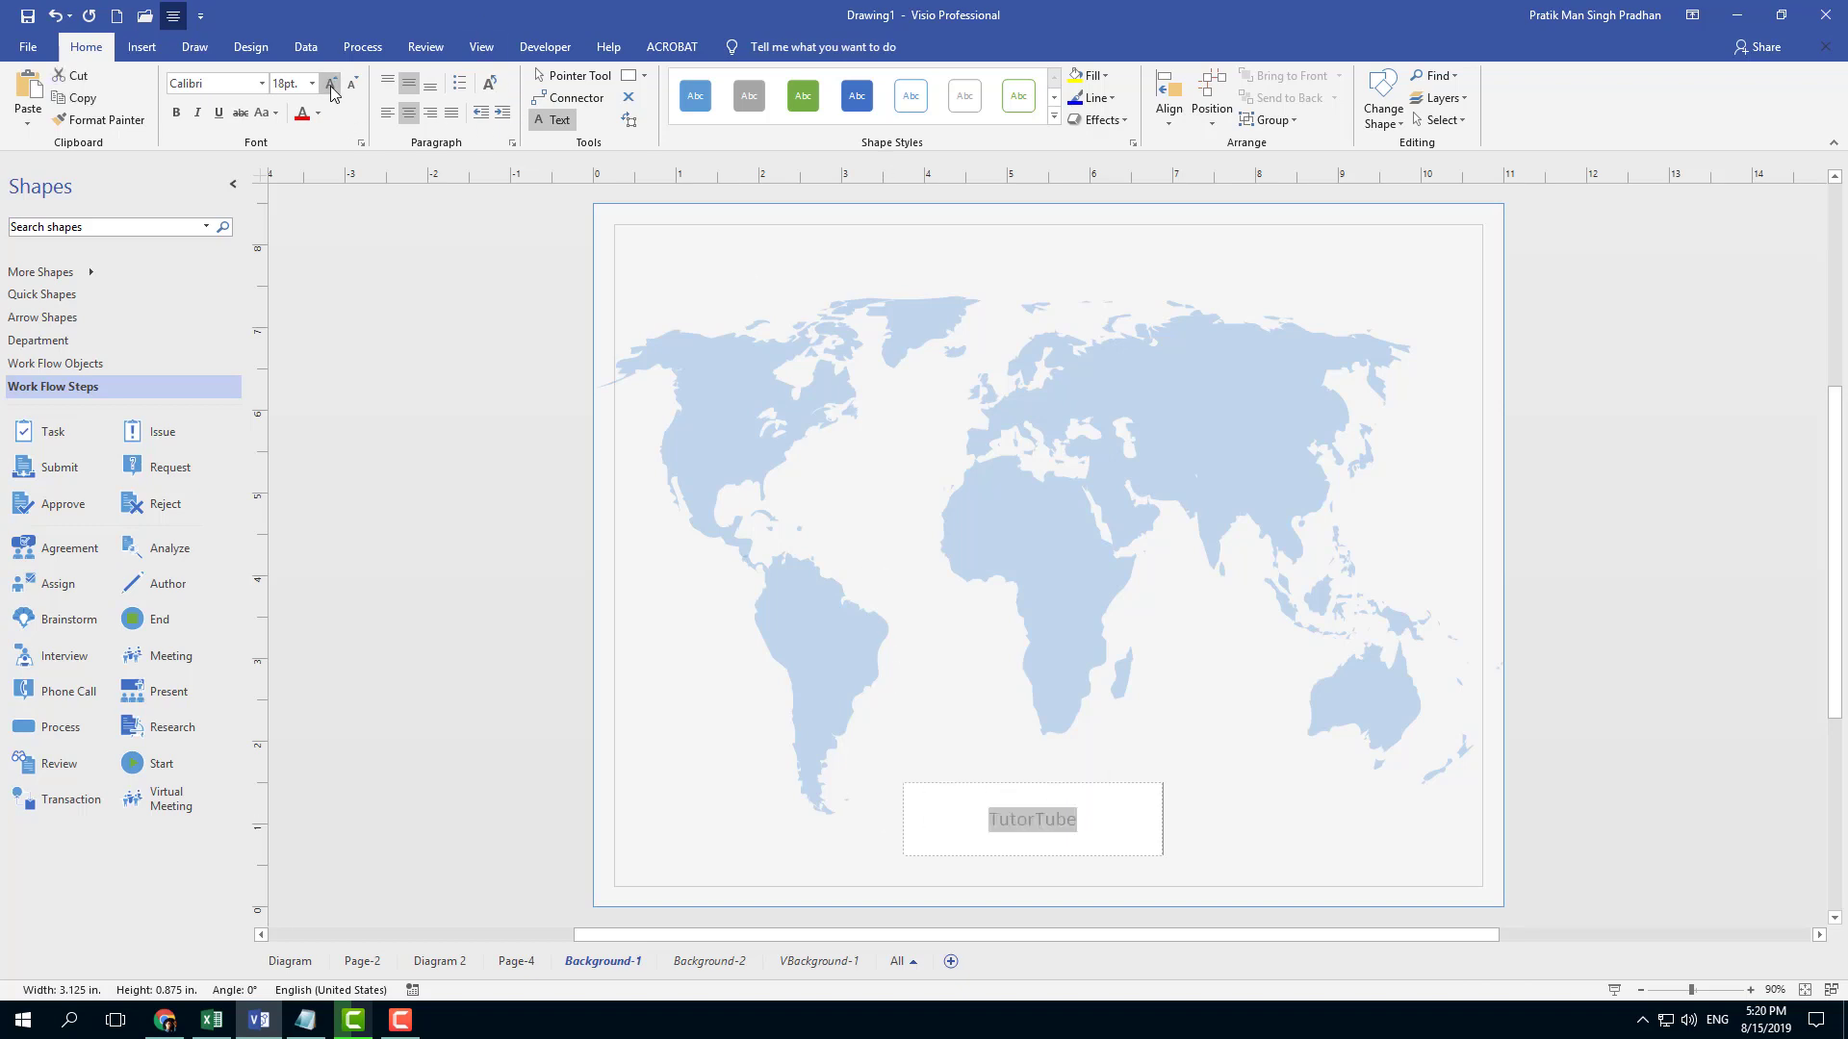
{"action": "left_click", "coordinate": [742, 568]}
{"action": "left_click", "coordinate": [822, 963]}
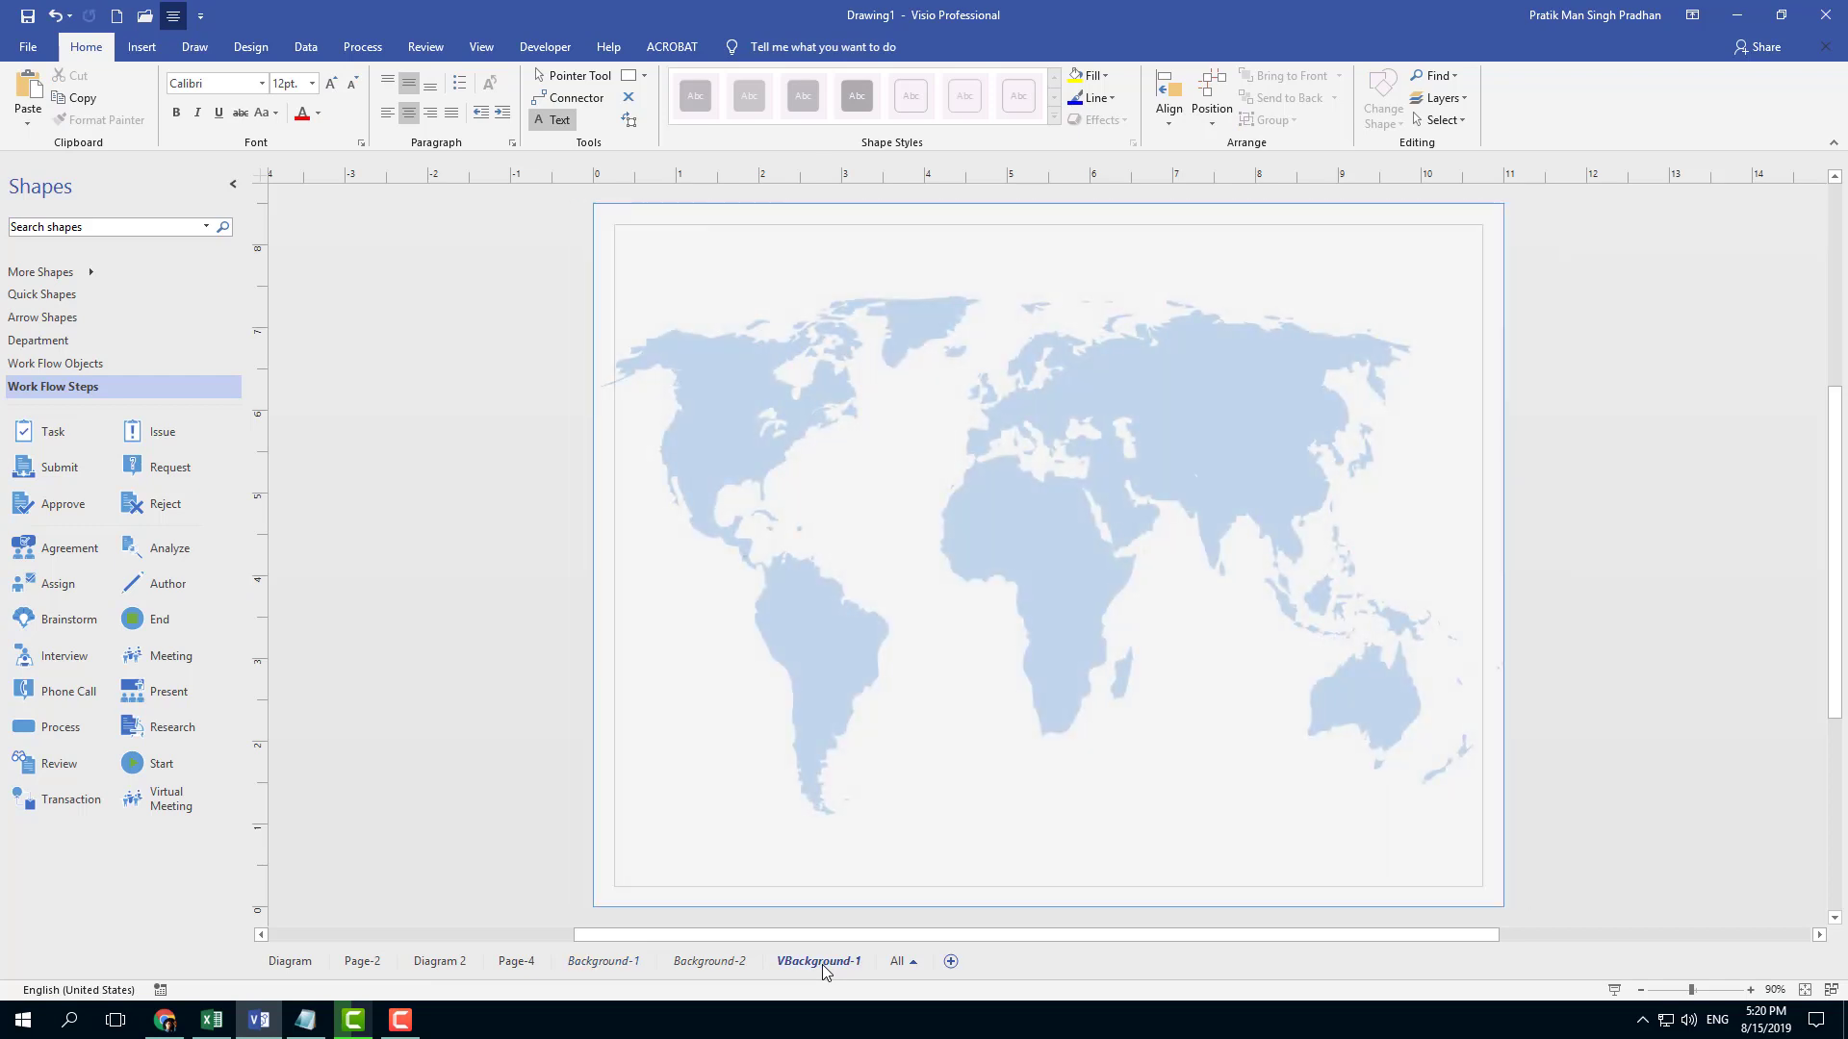
- Review Background-1 and Background-2 with both titles, then return to the Diagram page
{"action": "left_click", "coordinate": [623, 957]}
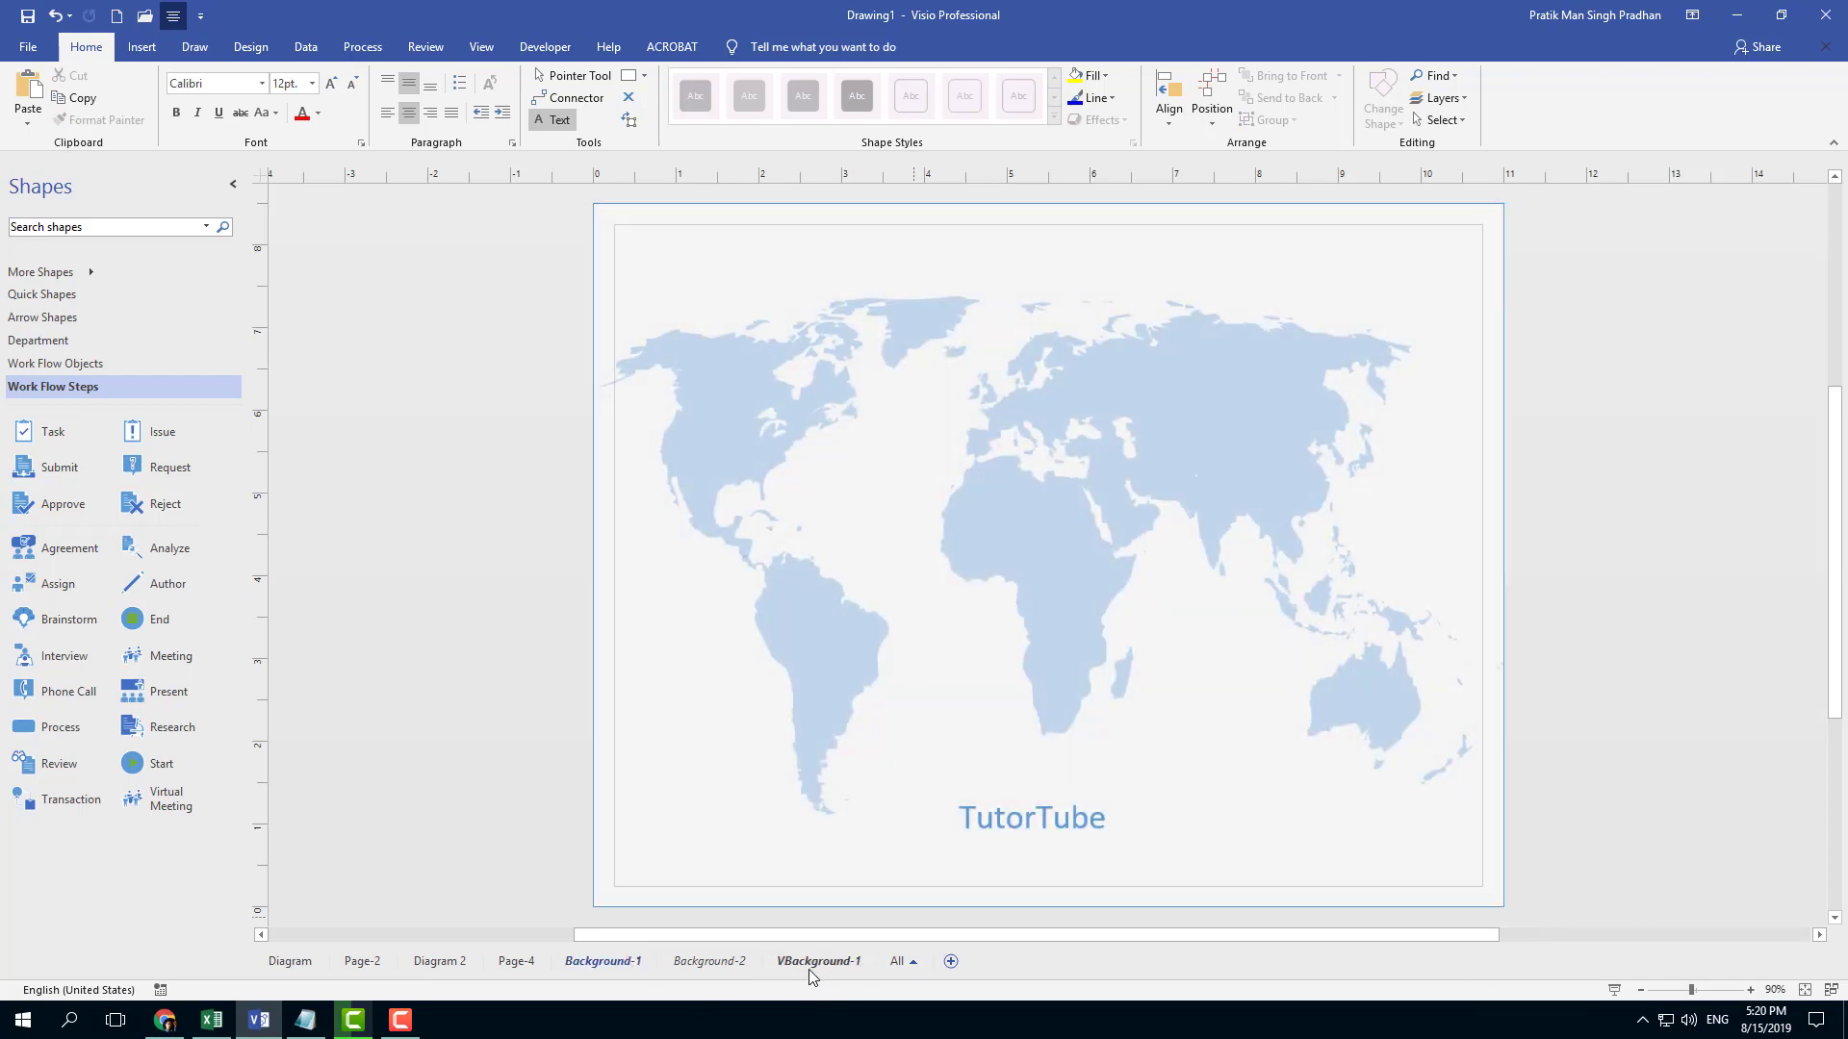
{"action": "left_click", "coordinate": [712, 960]}
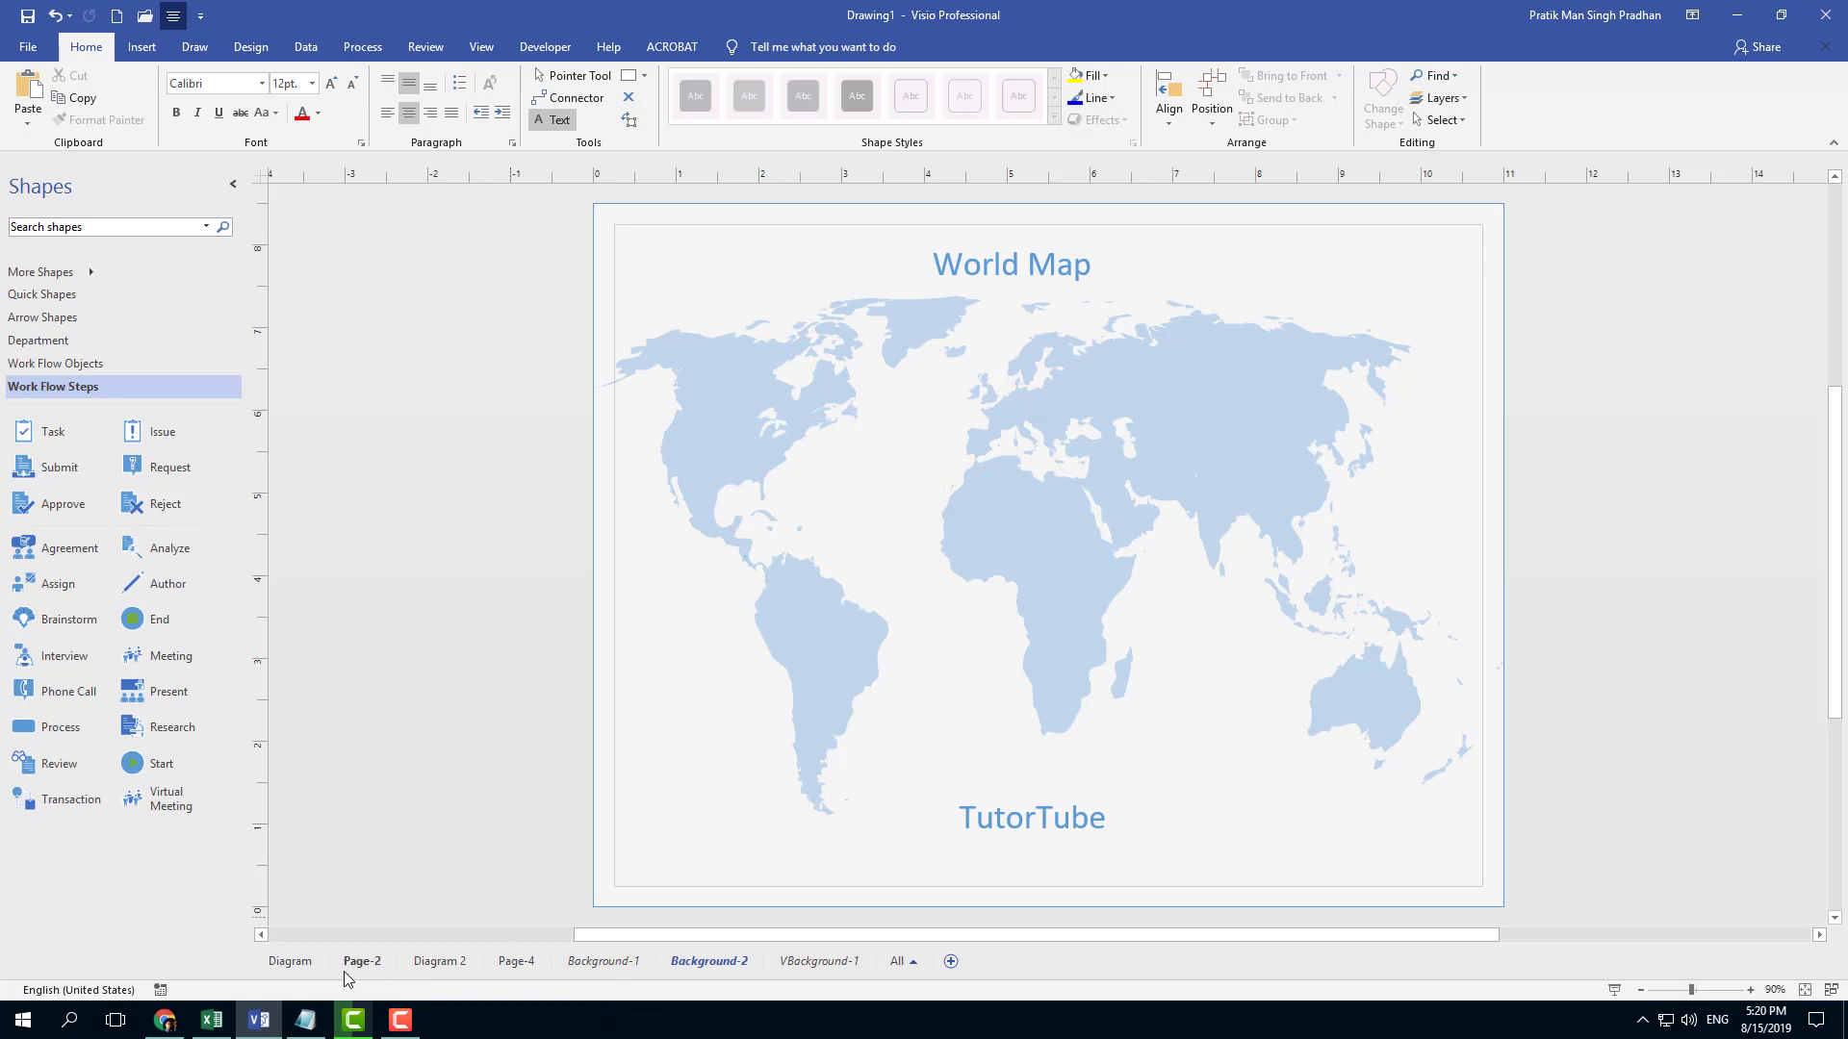
{"action": "left_click", "coordinate": [291, 961]}
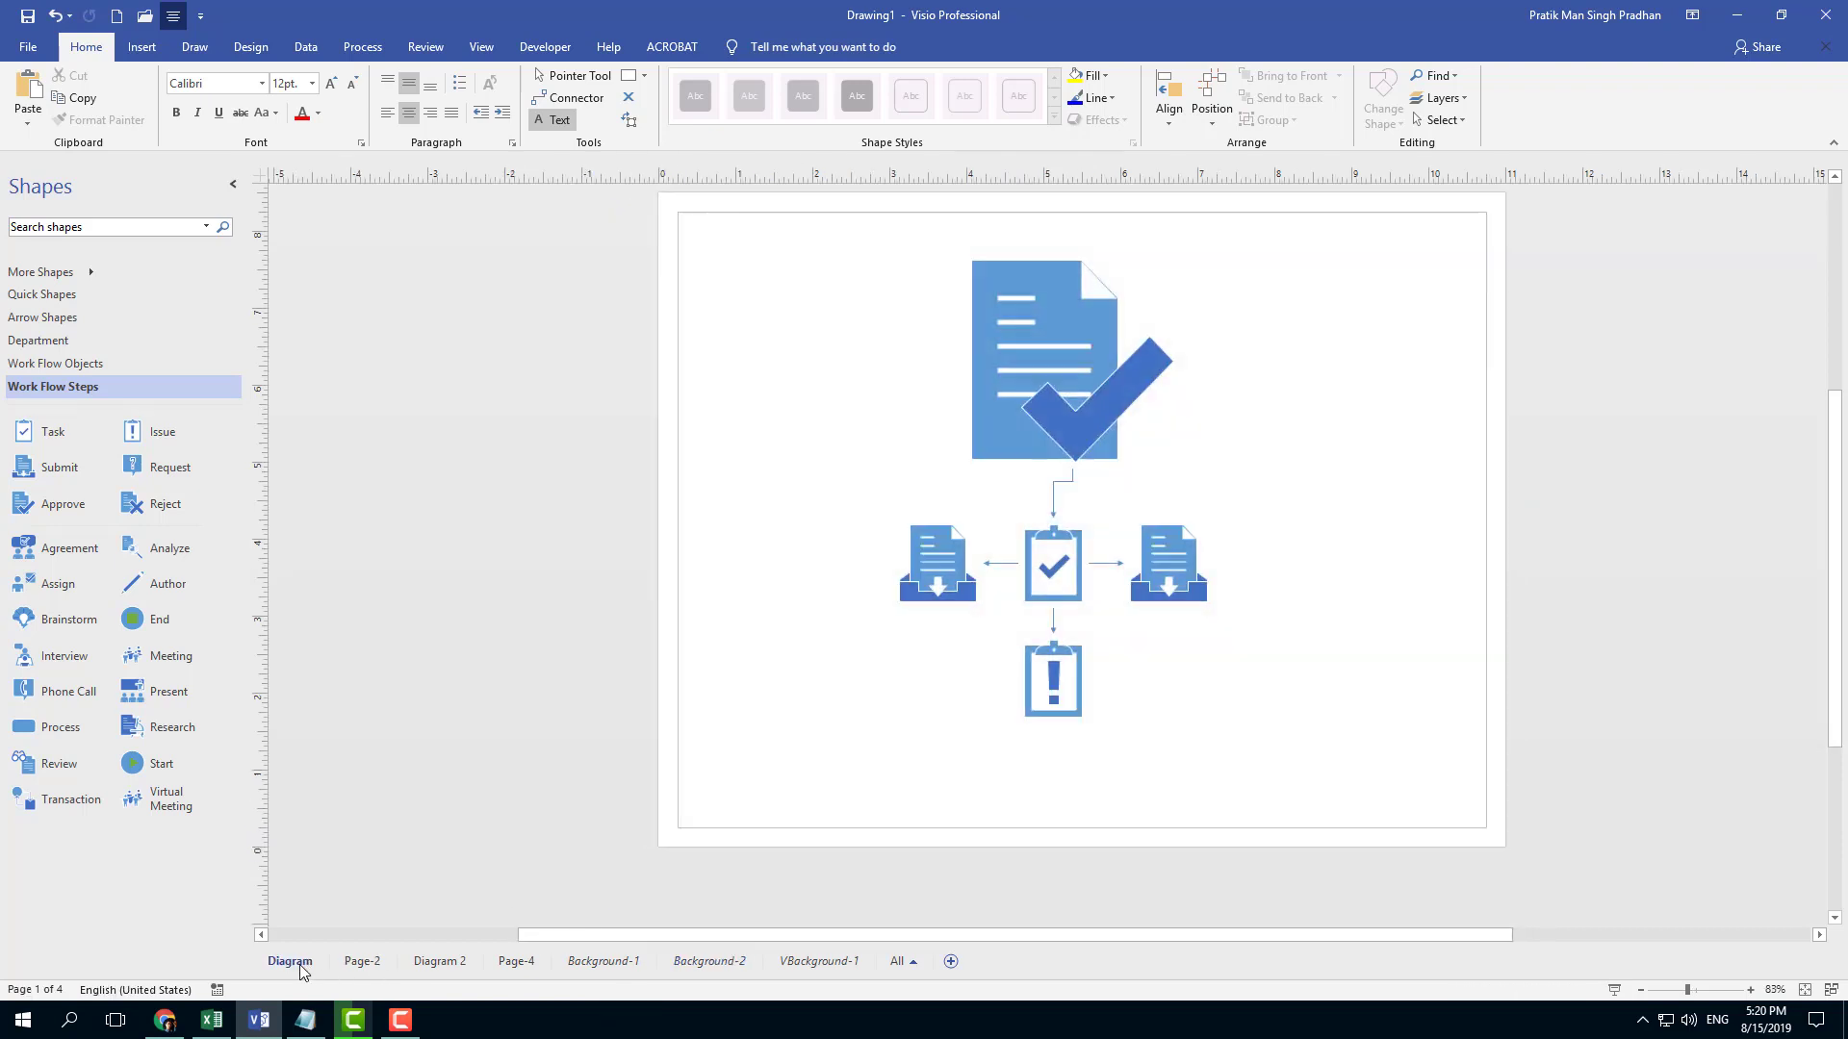
- Assign VBackground-1 as the Diagram page's background in Page Setup
{"action": "right_click", "coordinate": [299, 965]}
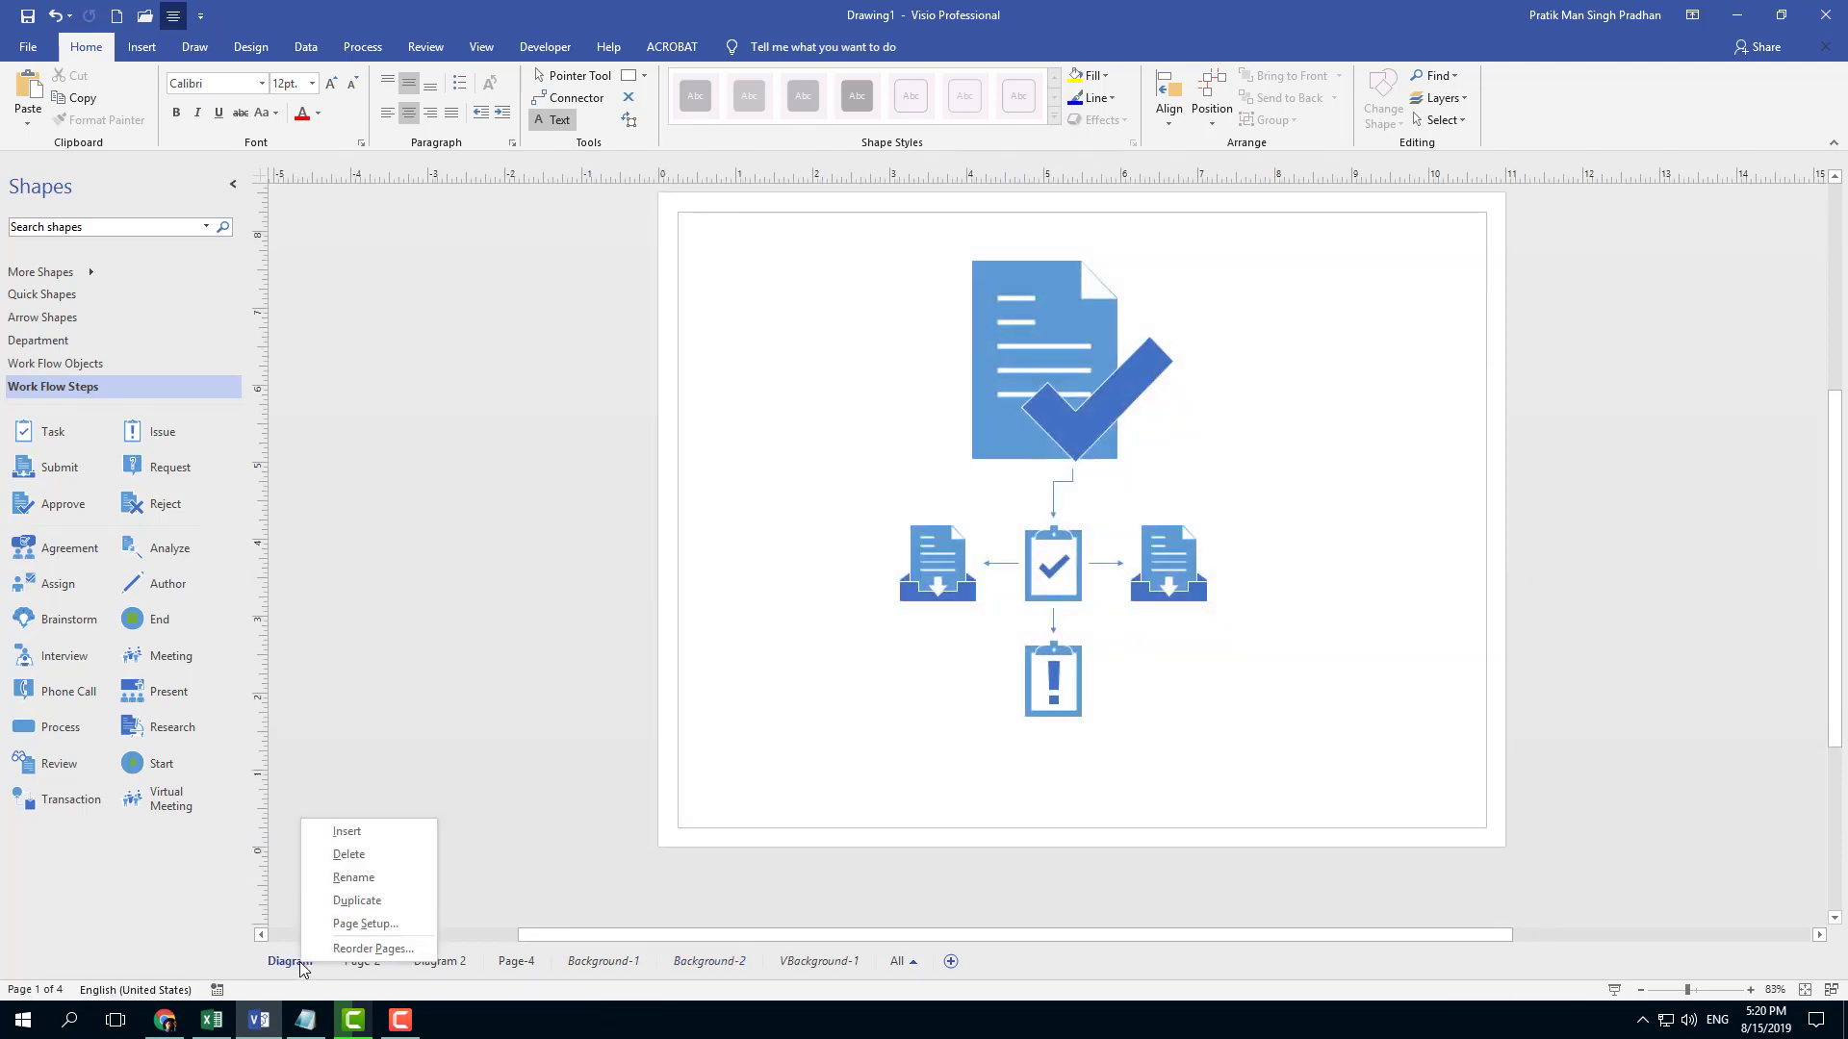
{"action": "left_click", "coordinate": [371, 923]}
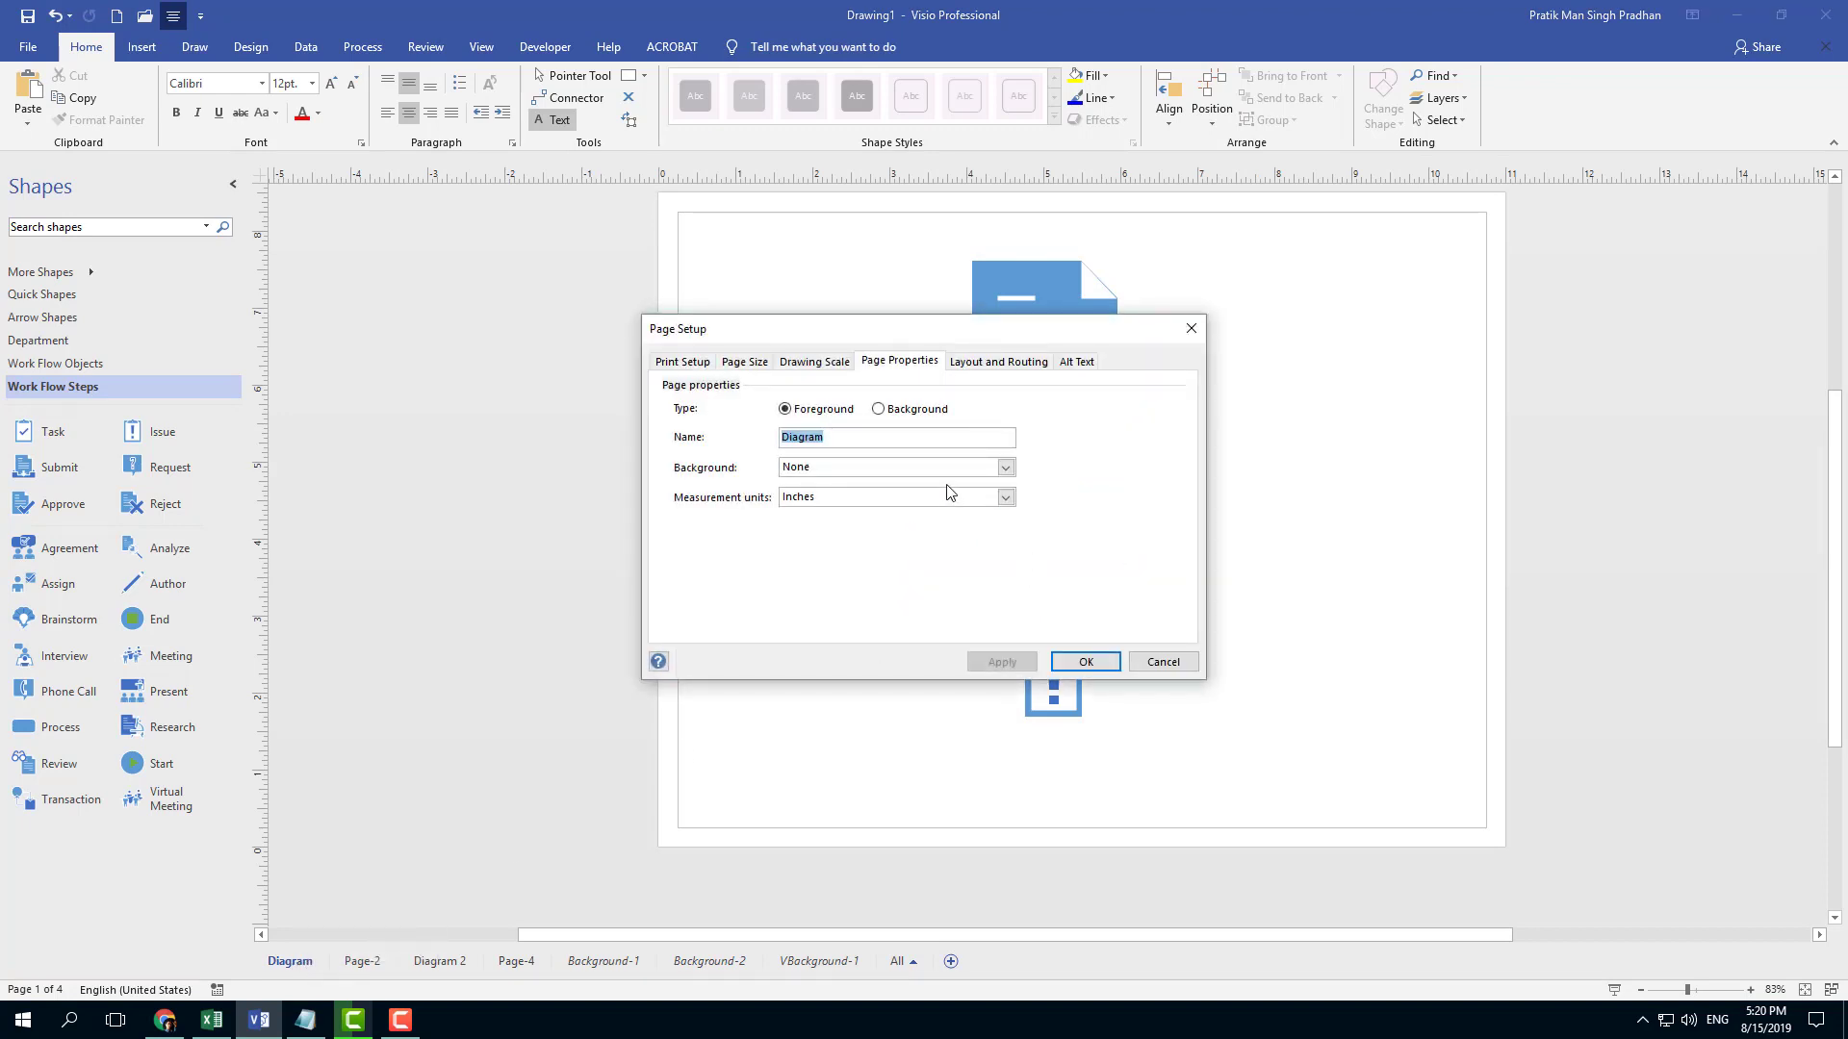
{"action": "left_click", "coordinate": [984, 471]}
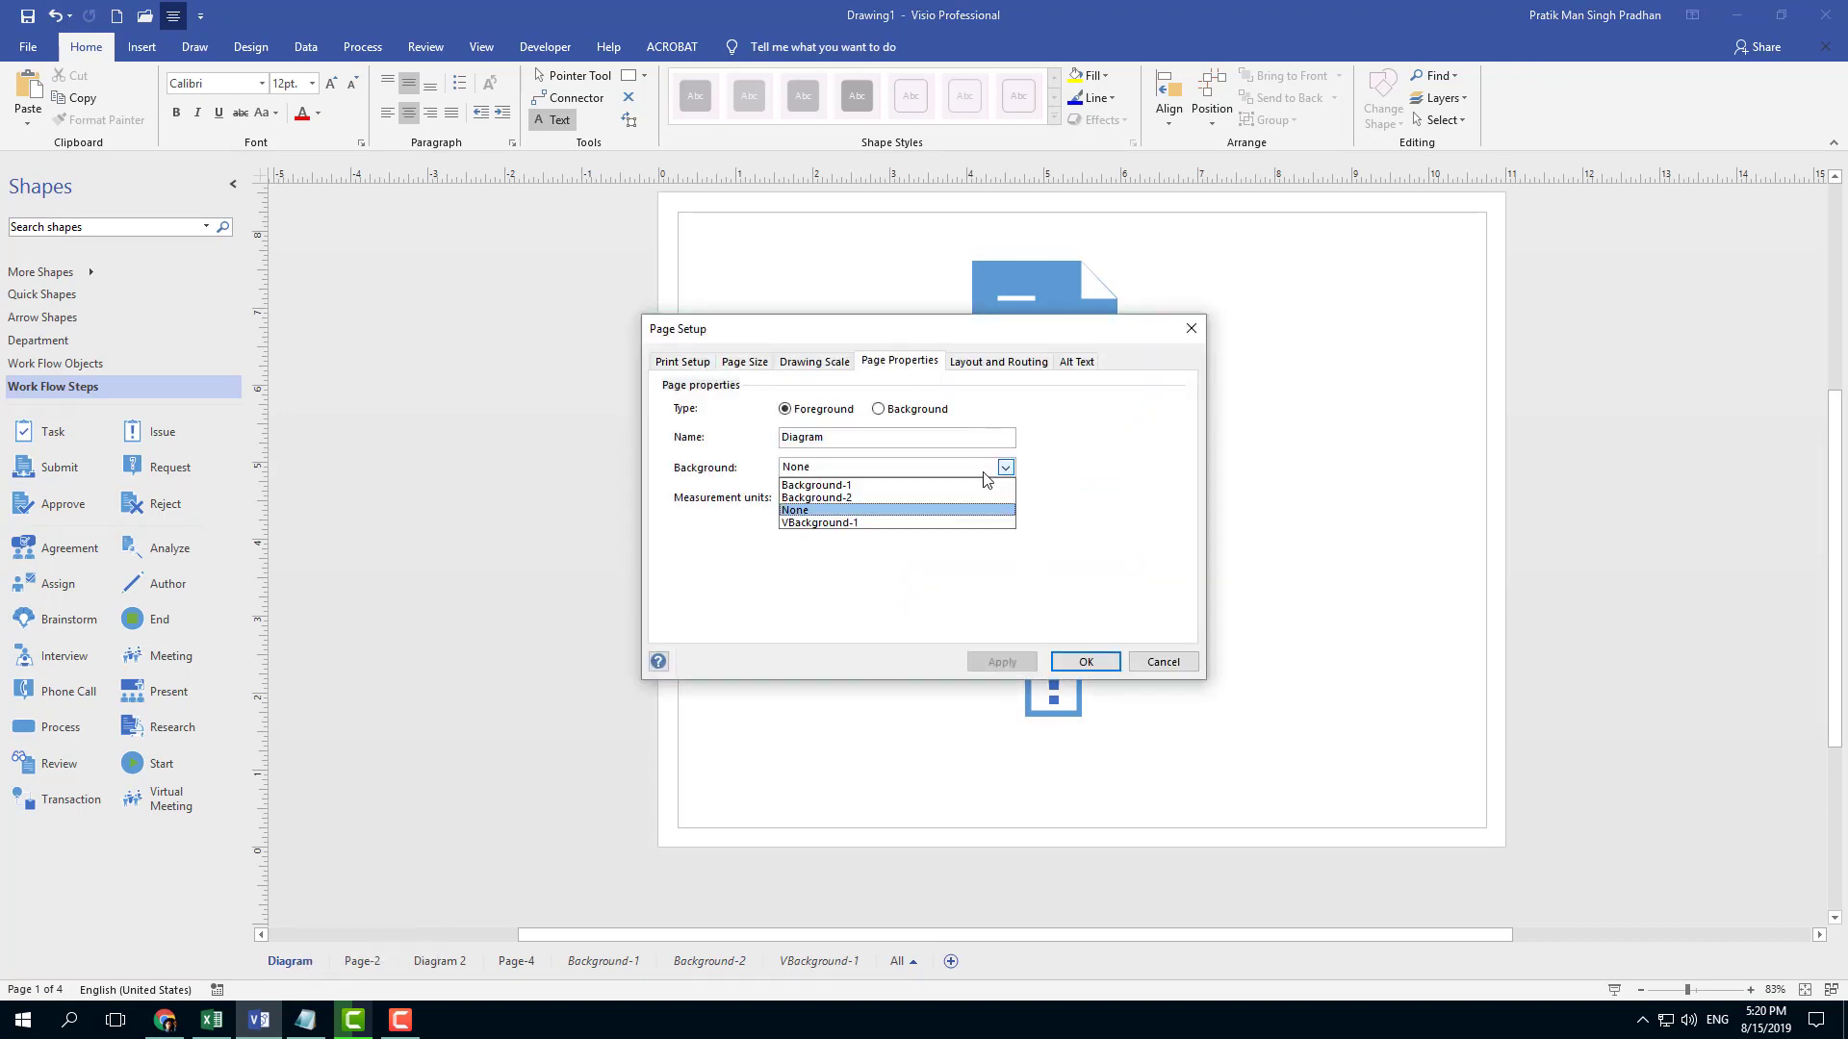
{"action": "left_click", "coordinate": [851, 523]}
{"action": "left_click", "coordinate": [1084, 661]}
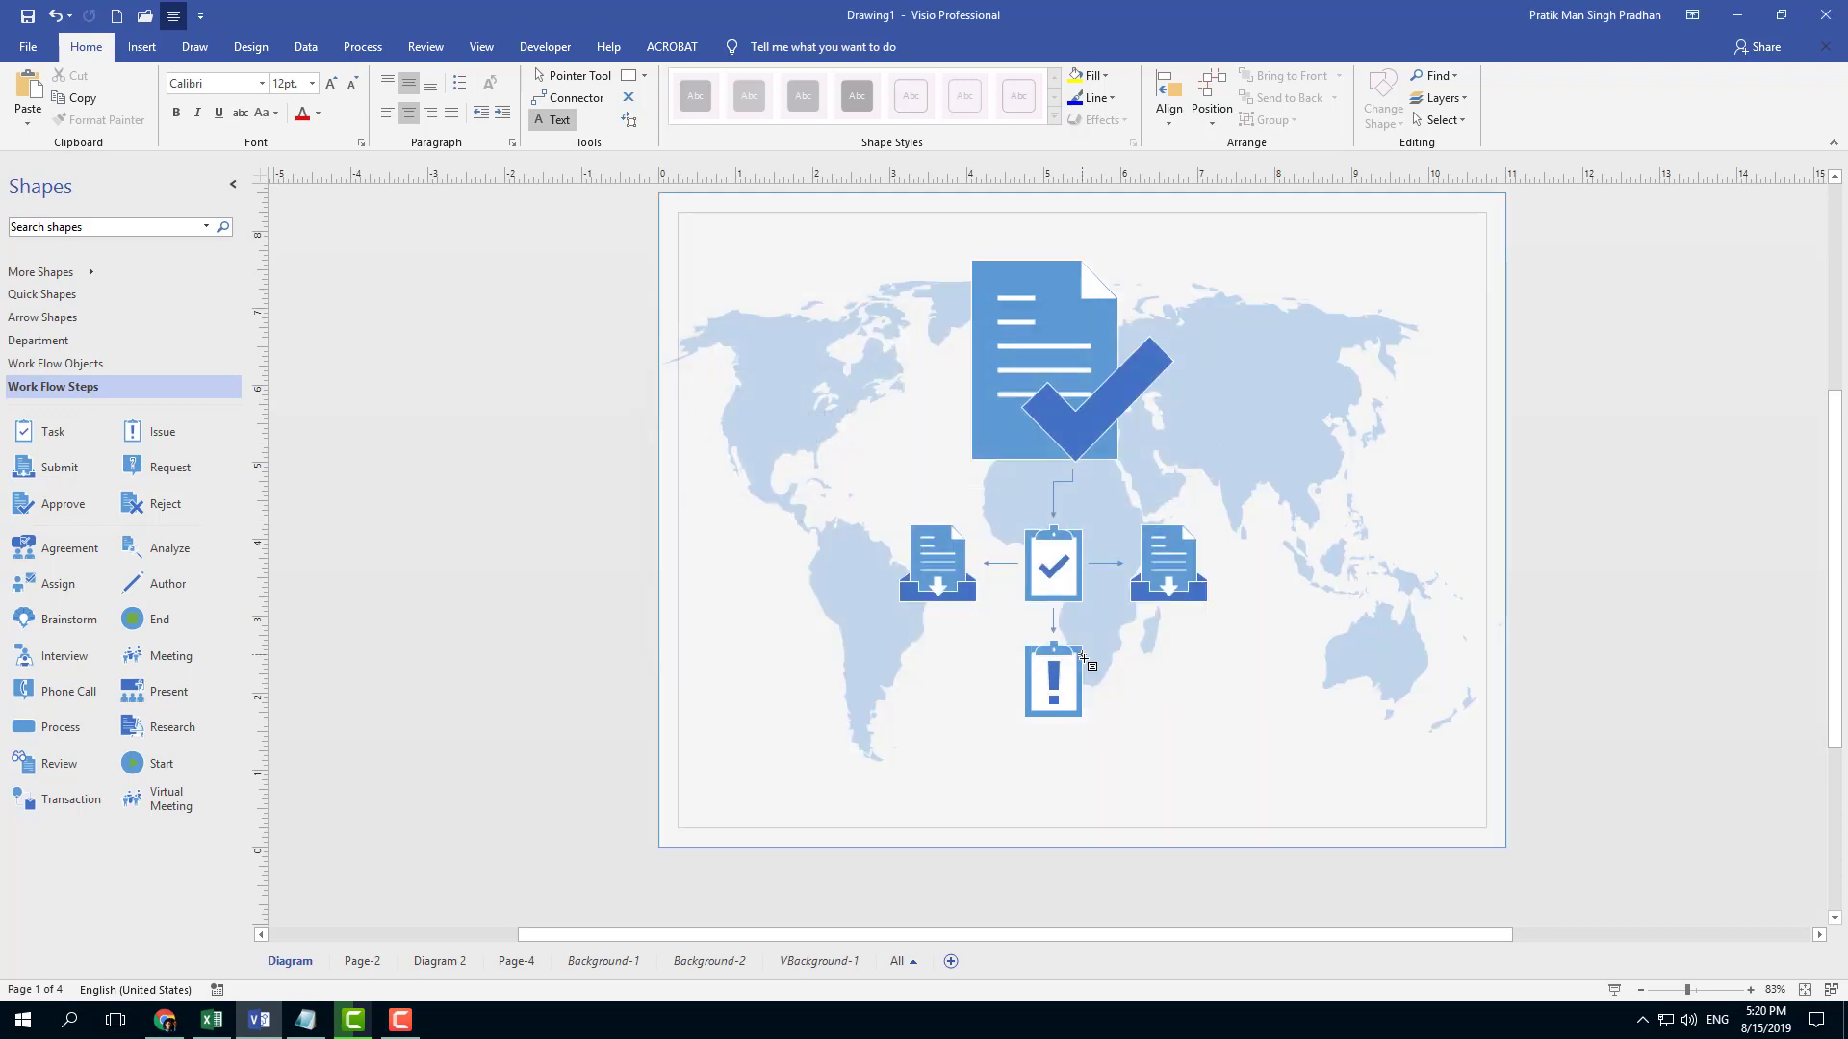
- Undo an accidental change to the drawing and move to Page-2
{"action": "left_click", "coordinate": [1043, 344]}
{"action": "key", "text": "ctrl+z"}
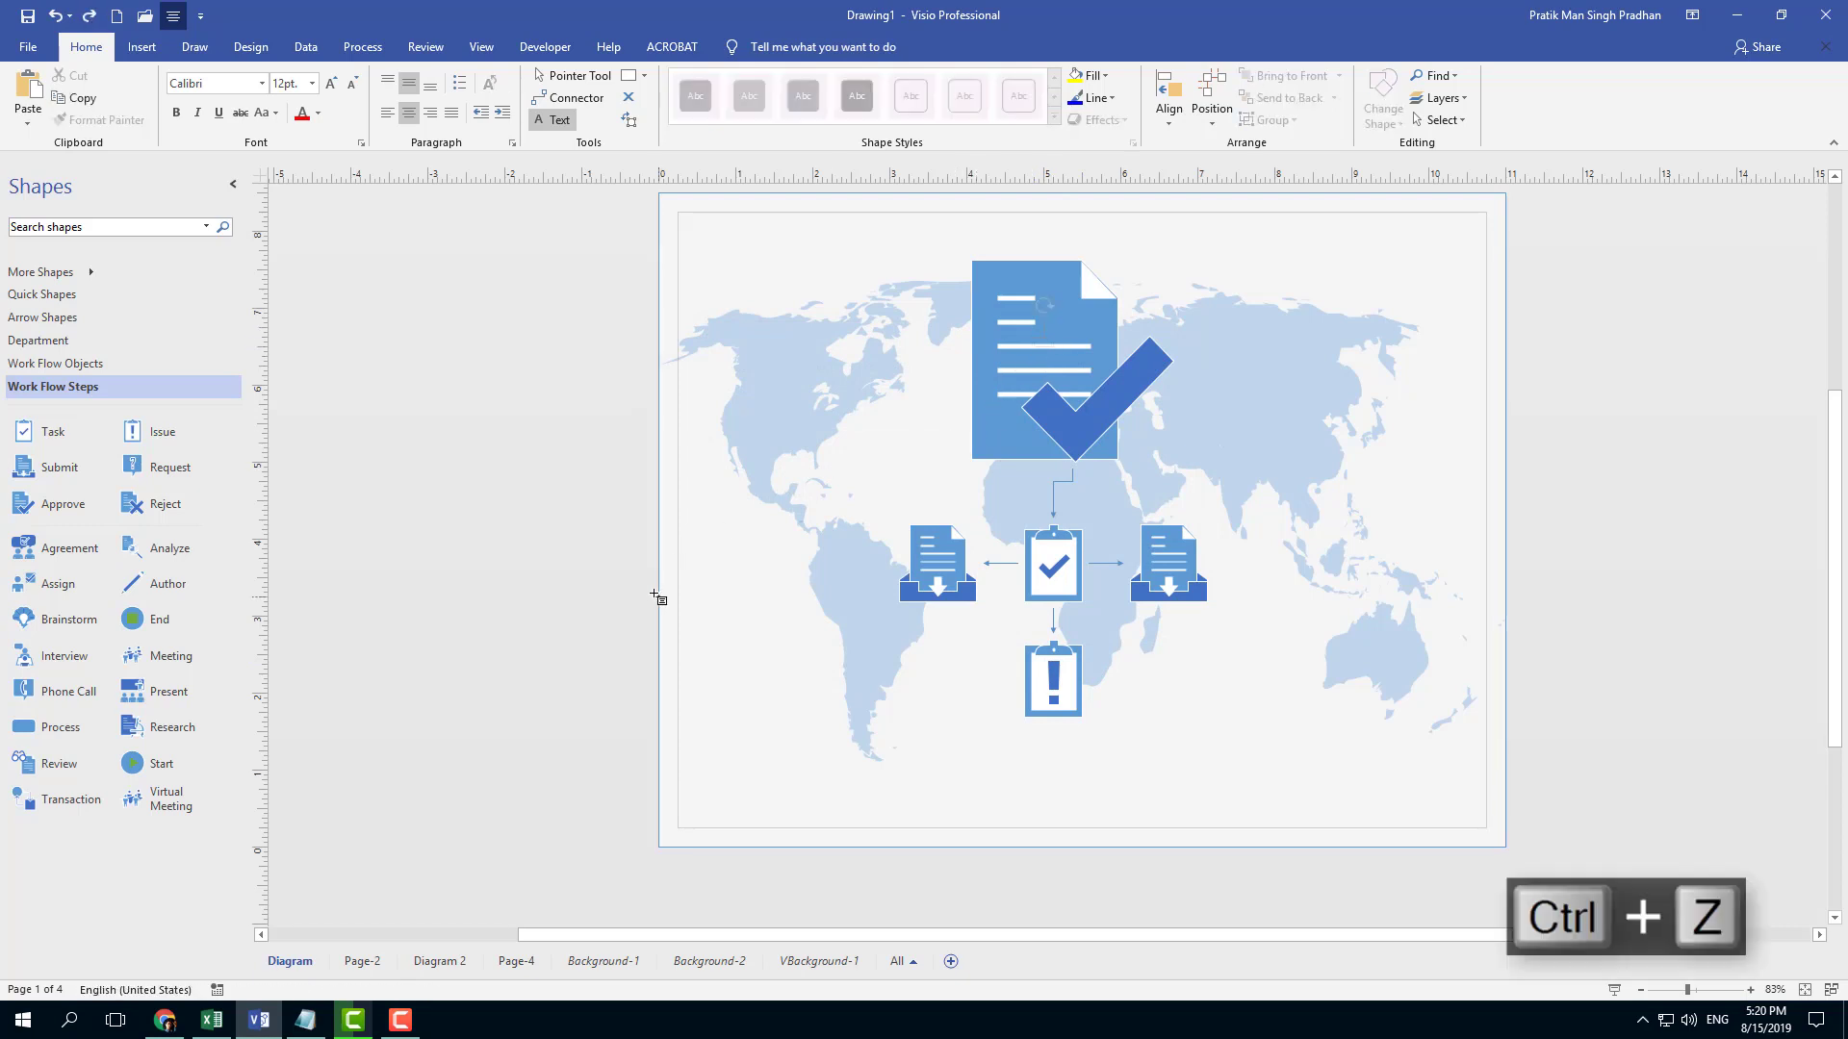
{"action": "left_click", "coordinate": [364, 962]}
- Give Page-2 the Background-1 world map with TutorTube caption as its background page
{"action": "right_click", "coordinate": [364, 962]}
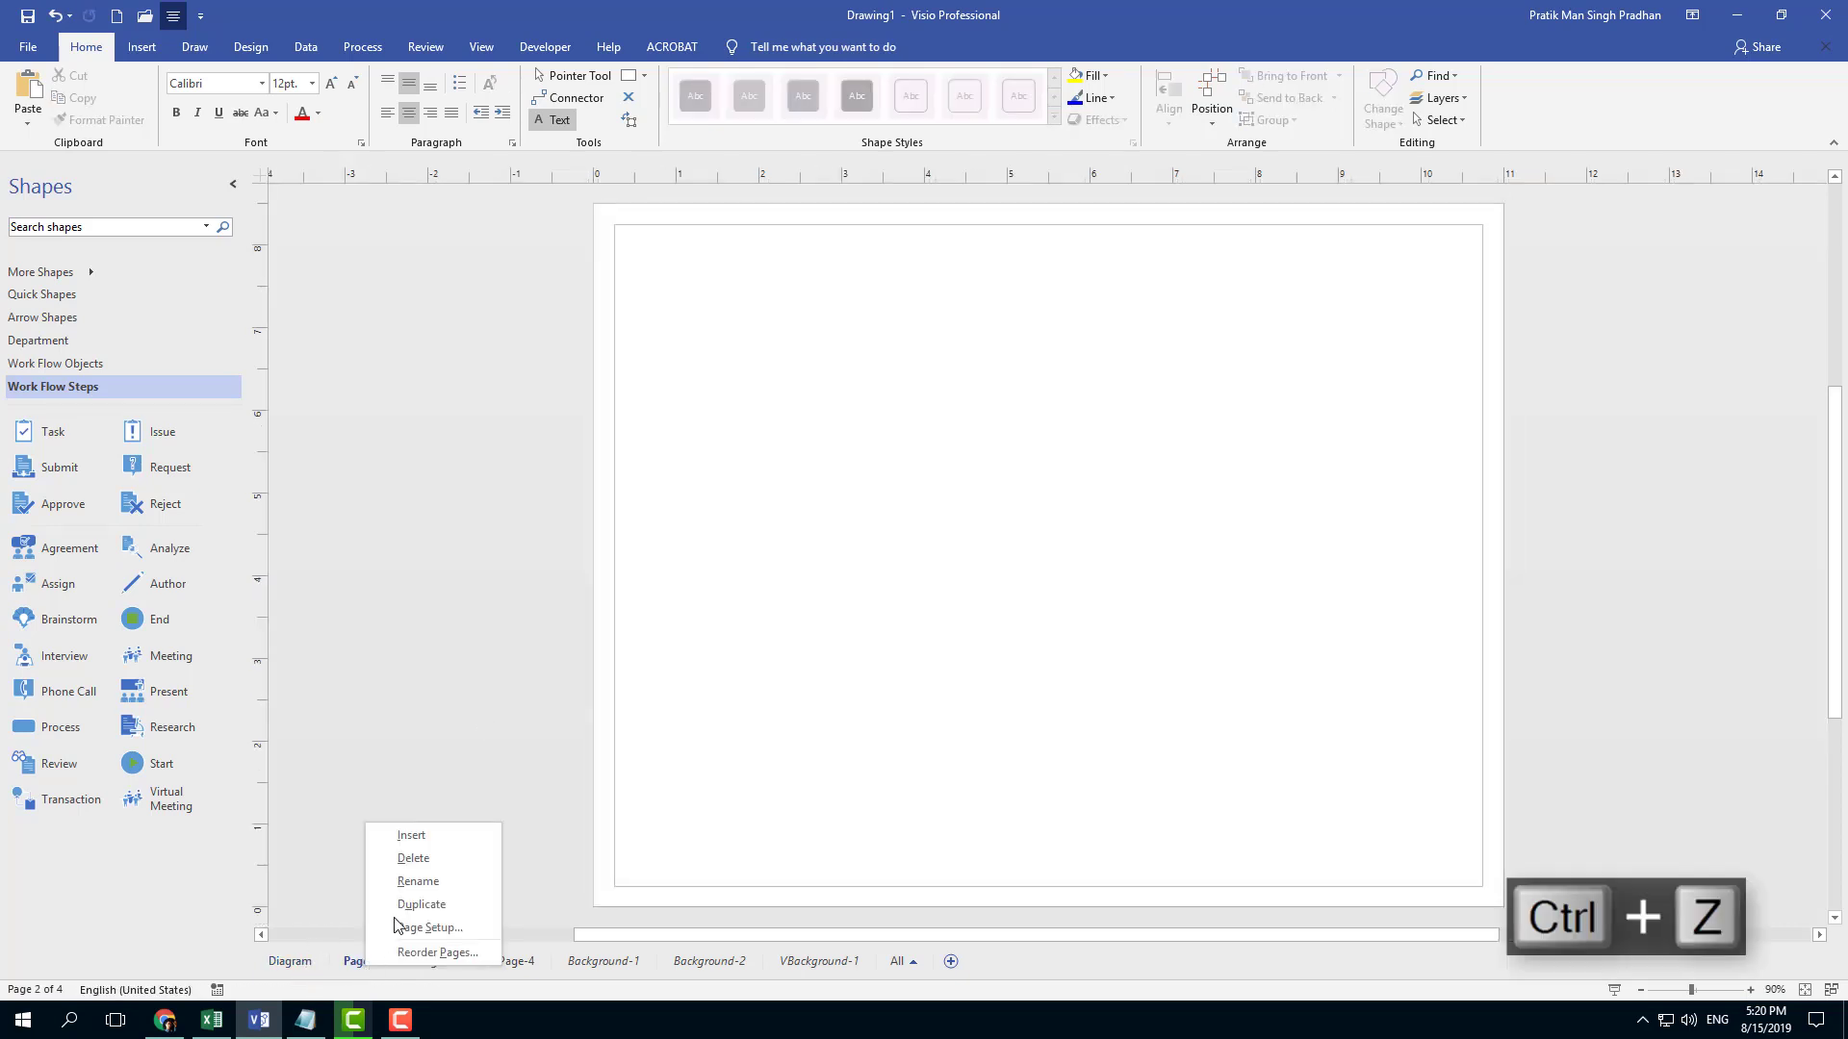
{"action": "left_click", "coordinate": [452, 929]}
{"action": "left_click", "coordinate": [891, 469]}
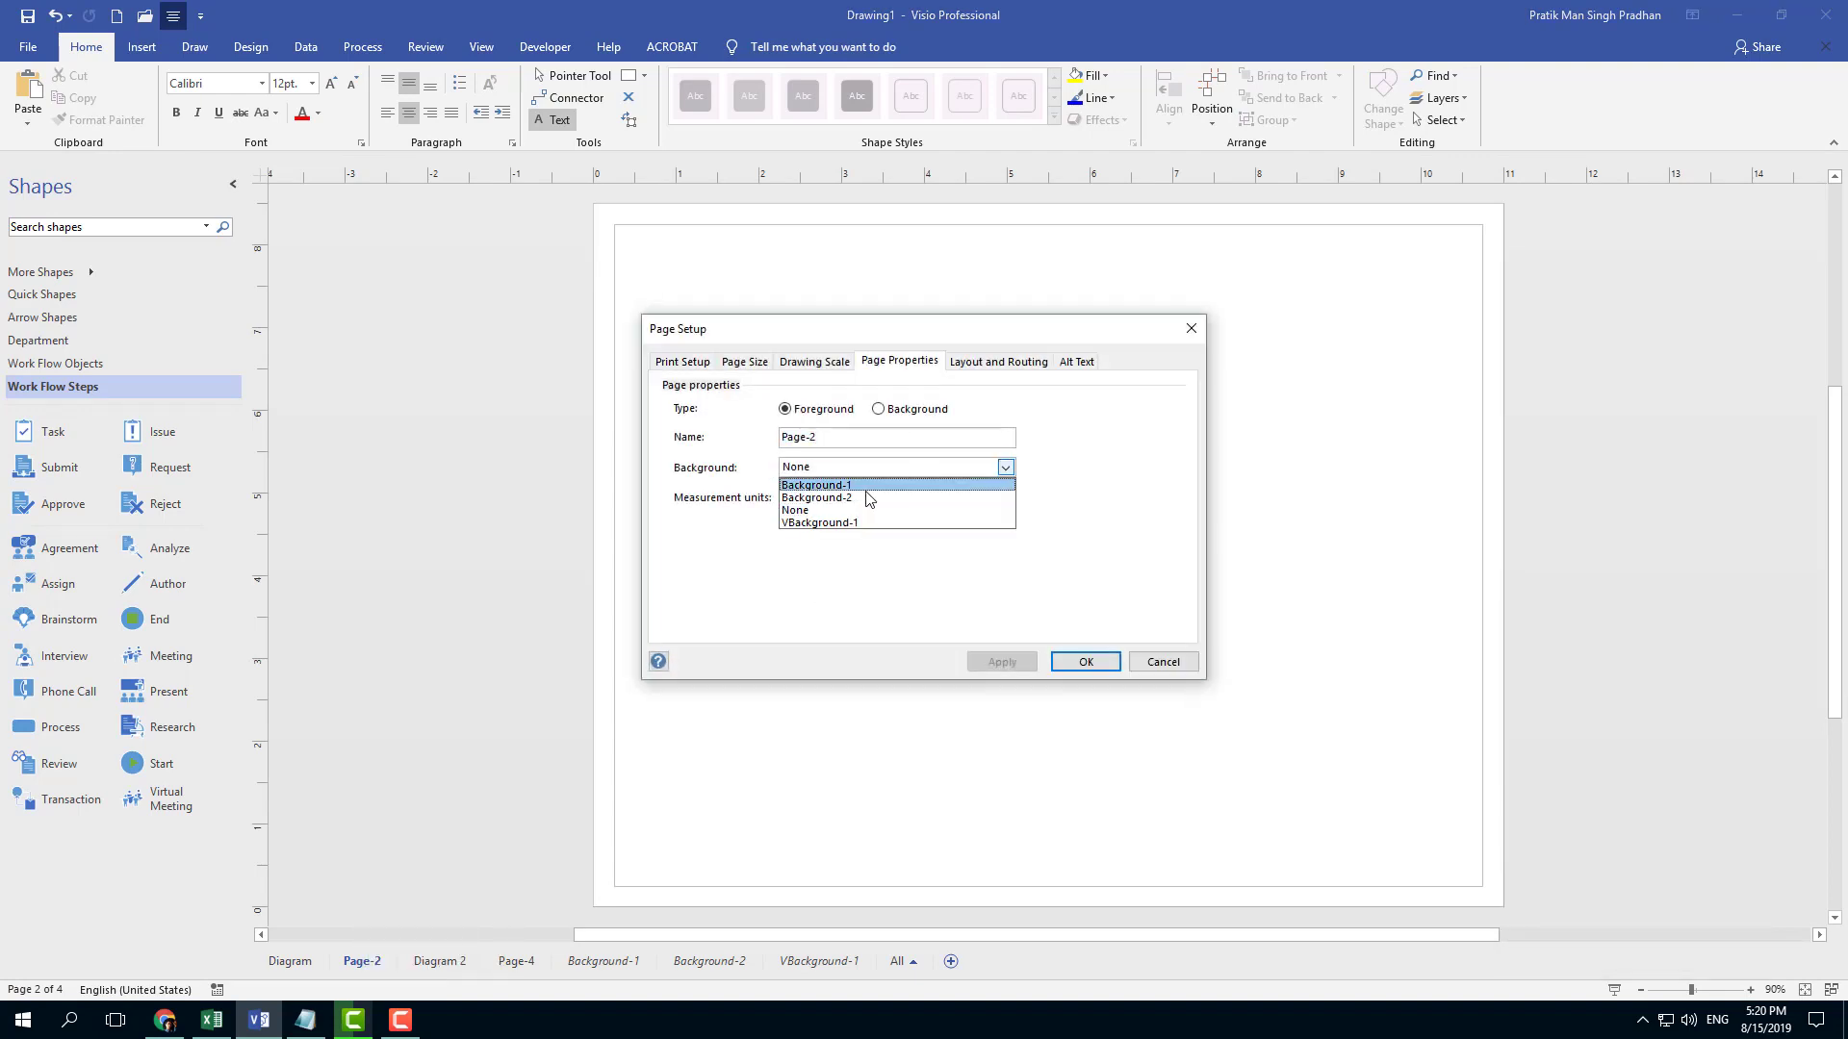
{"action": "left_click", "coordinate": [863, 486]}
{"action": "left_click", "coordinate": [1076, 662]}
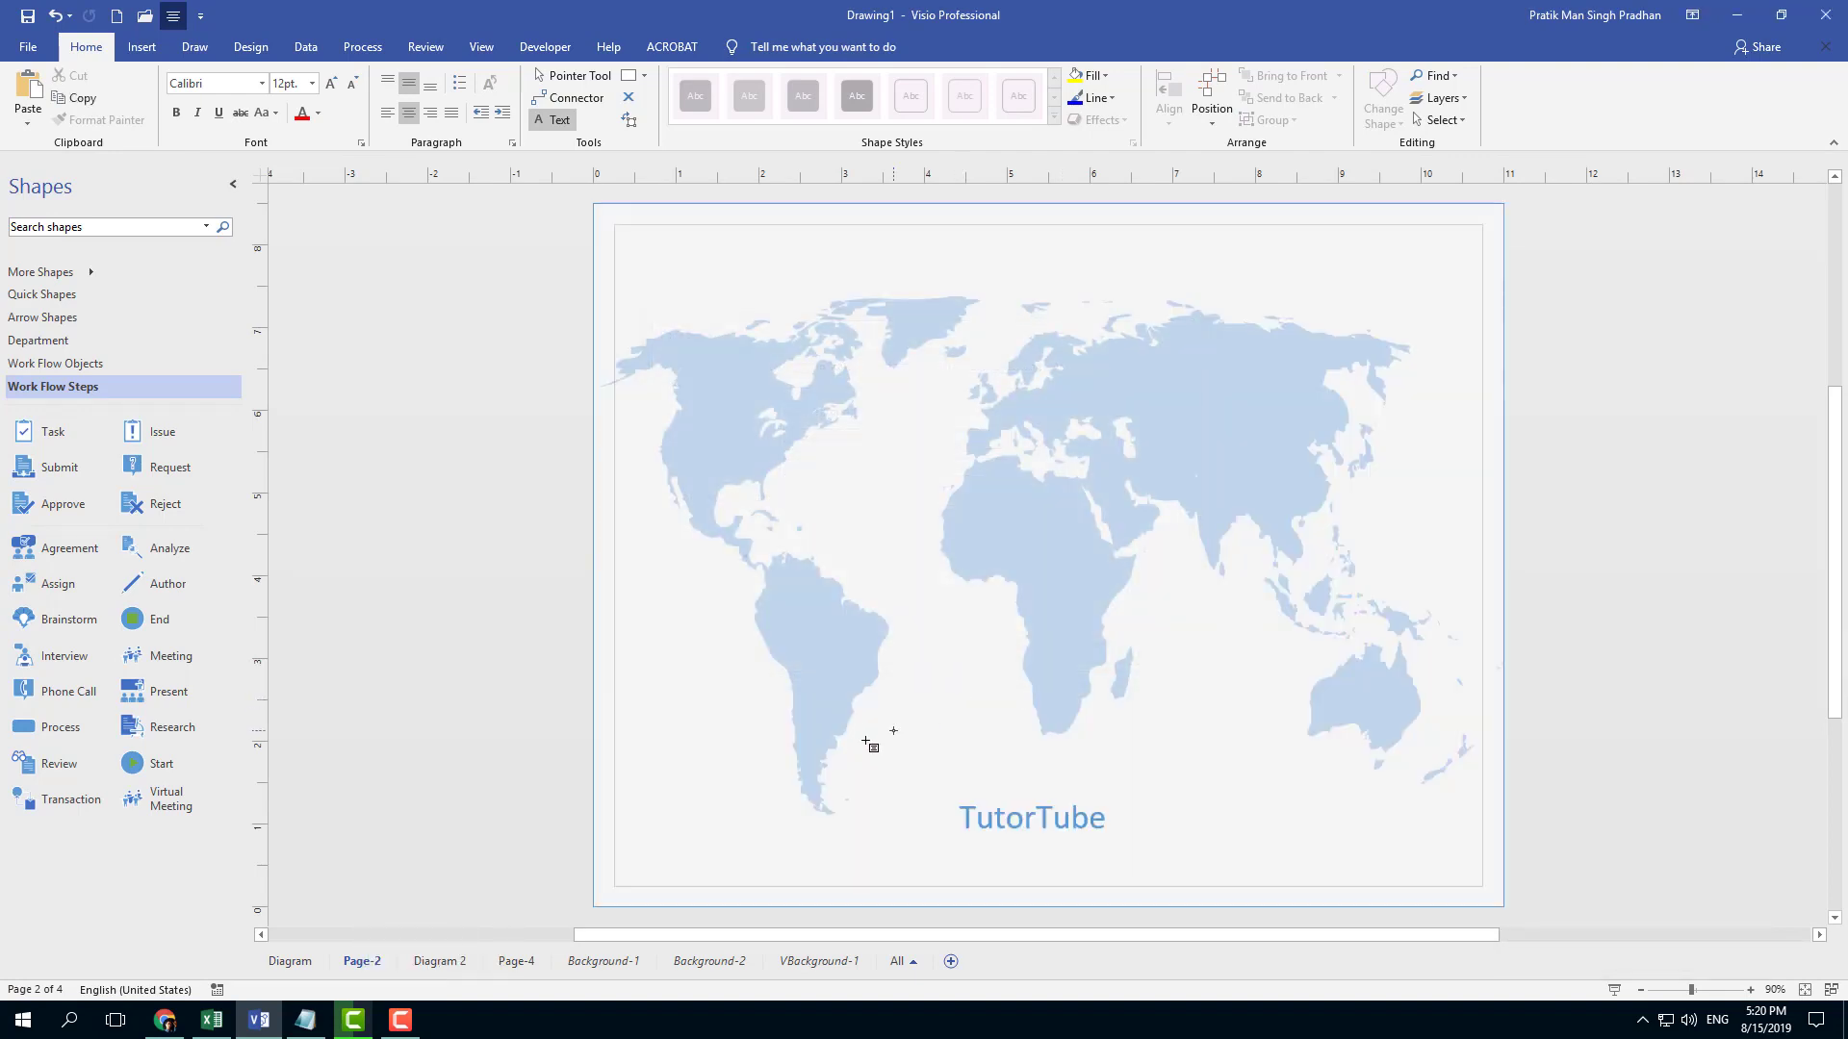
{"action": "left_click", "coordinate": [436, 966]}
- Glance at the blank Page-4, then return to the Diagram 2 page
{"action": "right_click", "coordinate": [443, 967]}
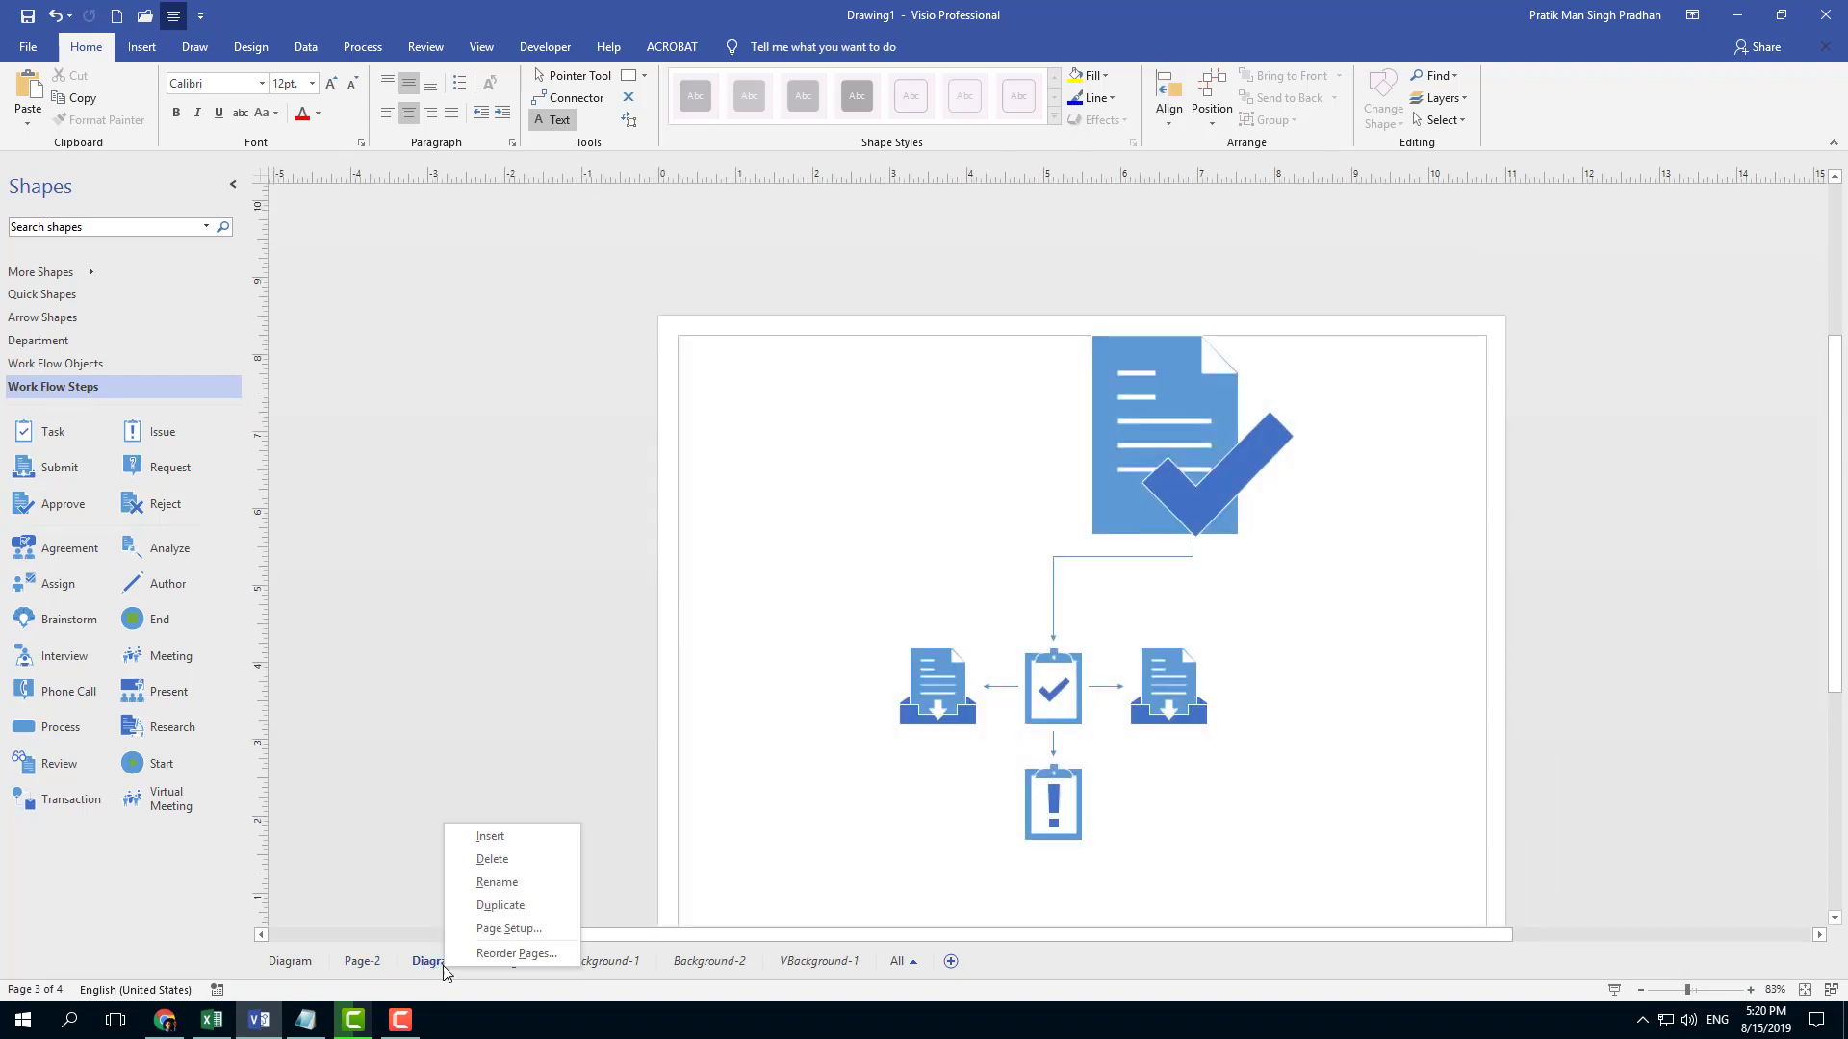
{"action": "key", "text": "Escape"}
{"action": "left_click", "coordinate": [515, 961]}
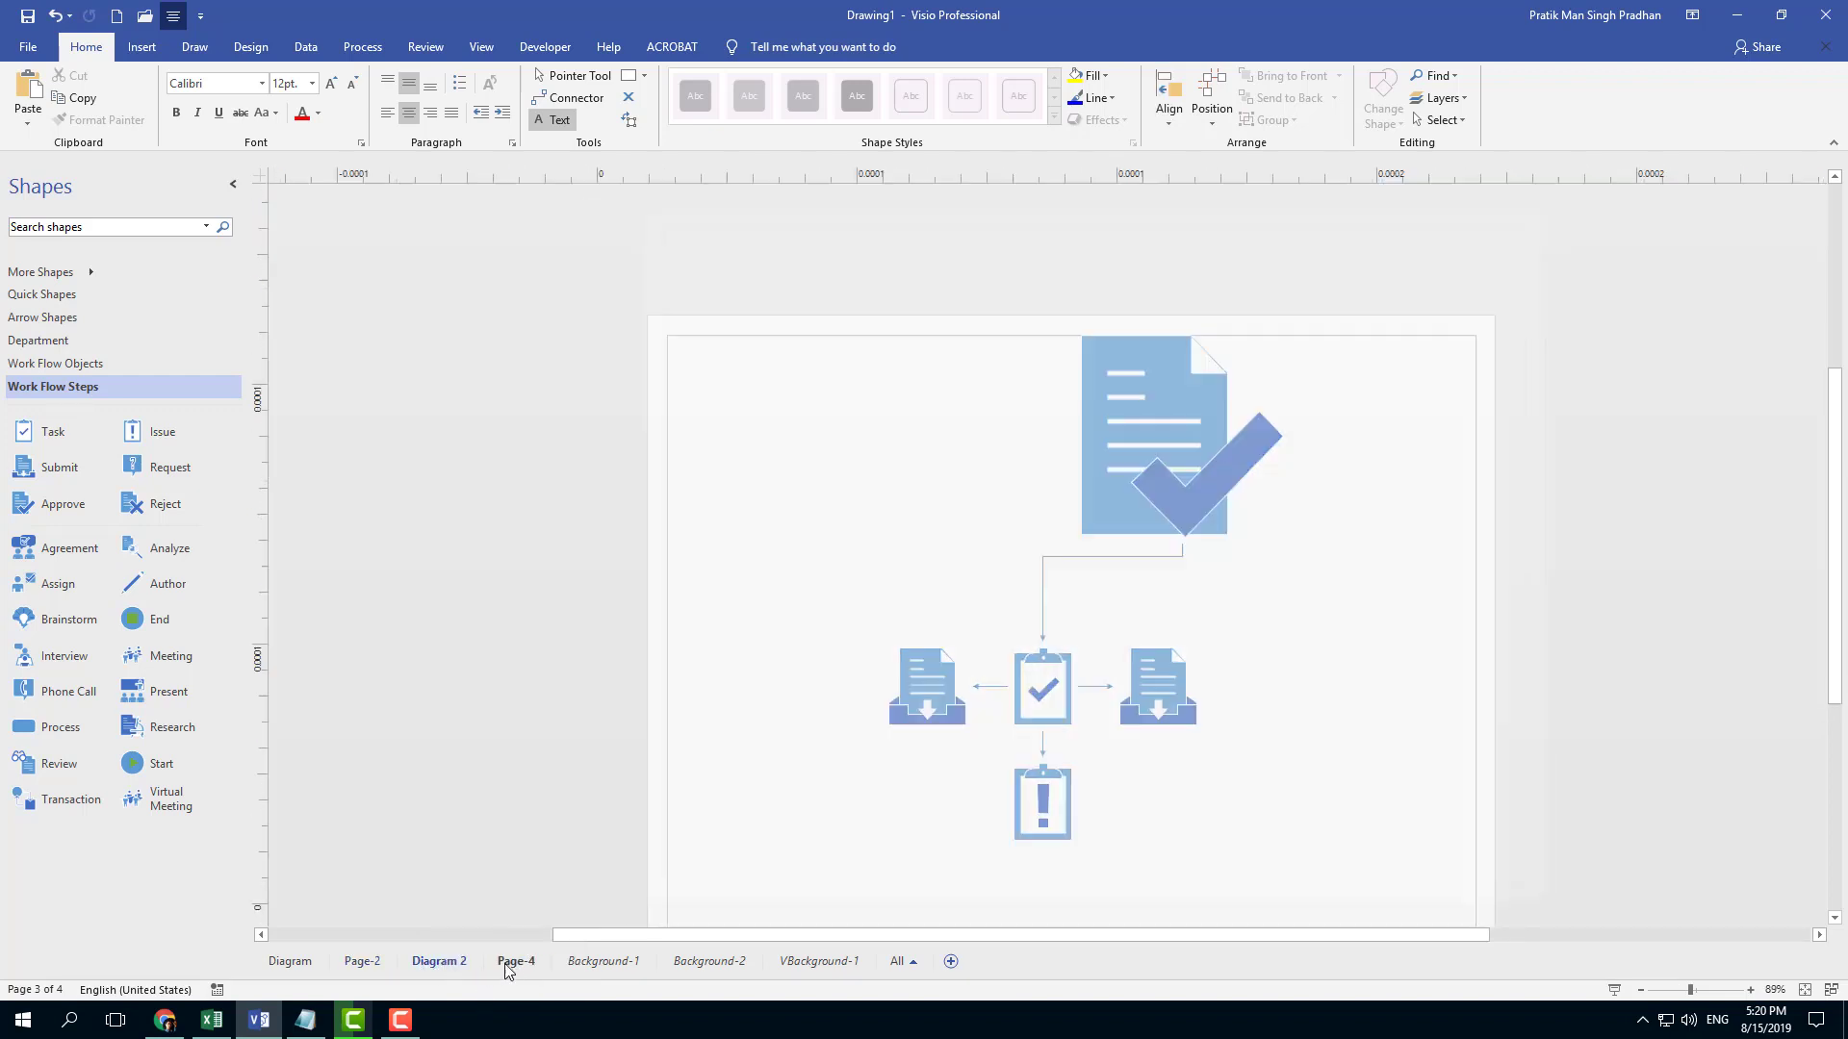
{"action": "left_click", "coordinate": [460, 962]}
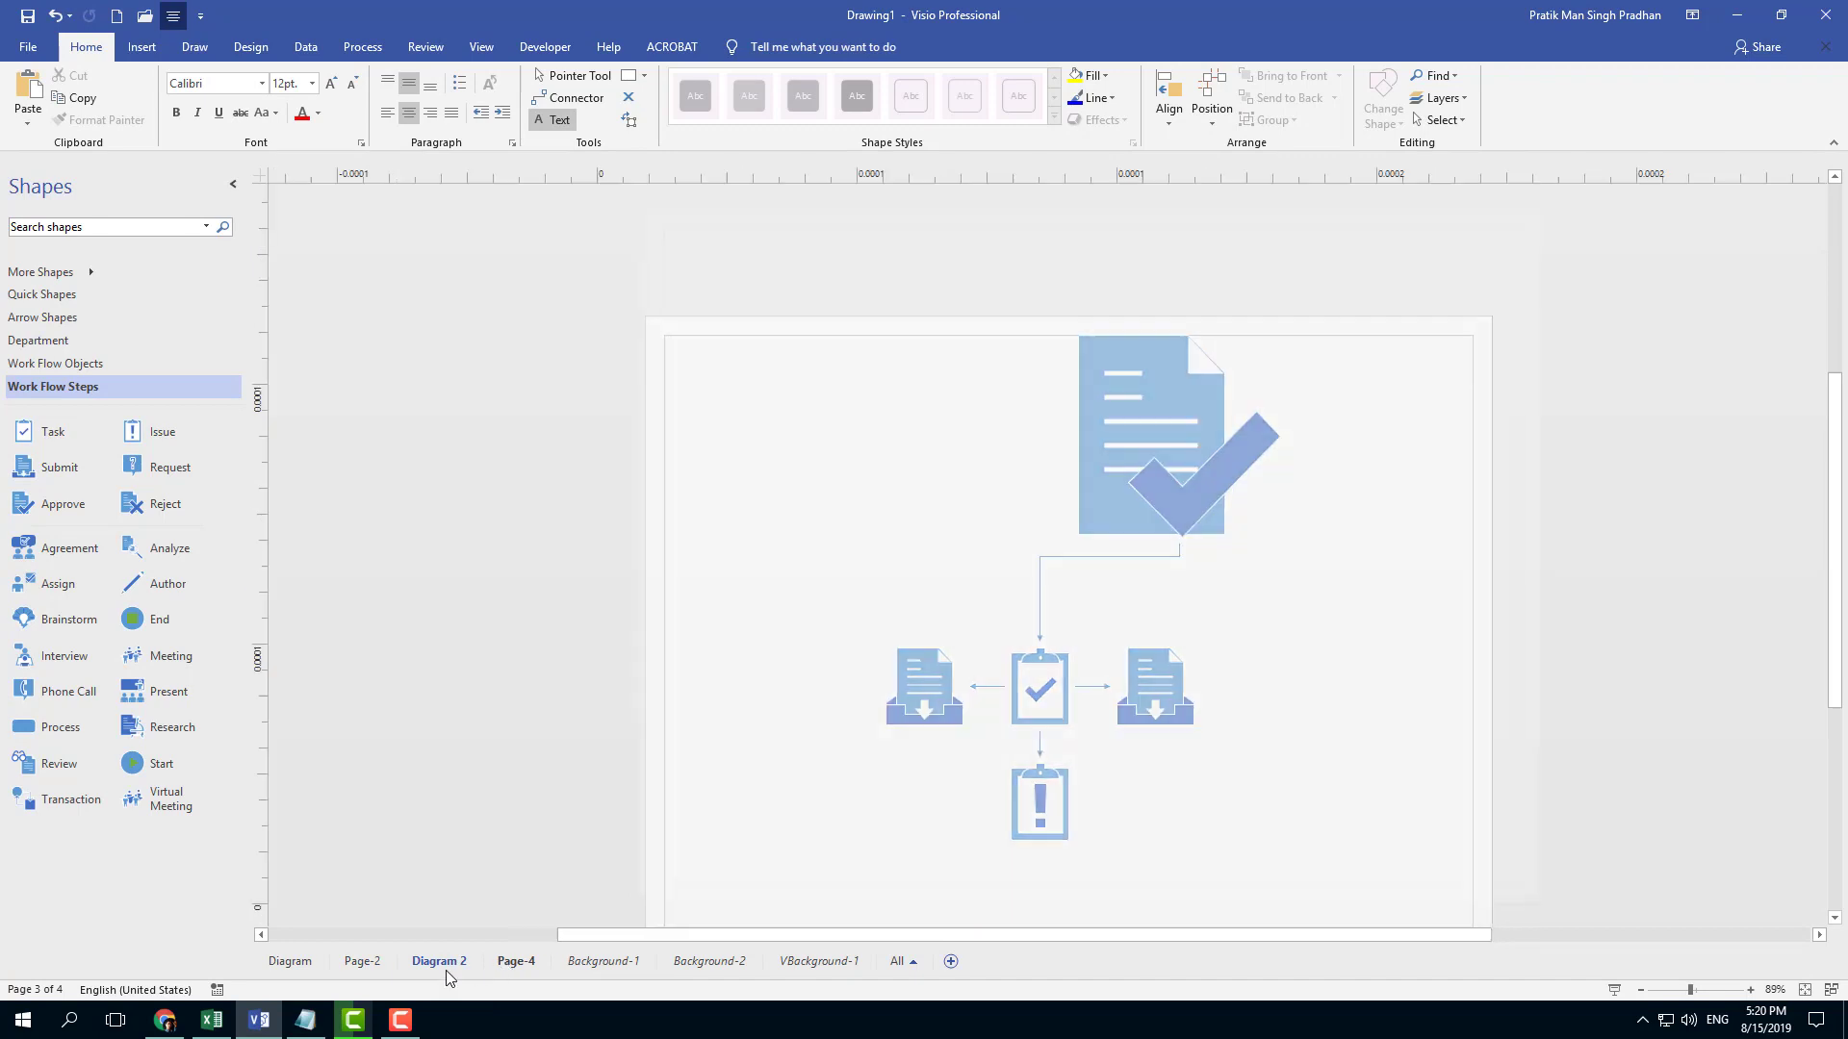
- Set Diagram 2's background page to VBackground-1 via Page Setup
{"action": "right_click", "coordinate": [442, 966]}
{"action": "left_click", "coordinate": [519, 928]}
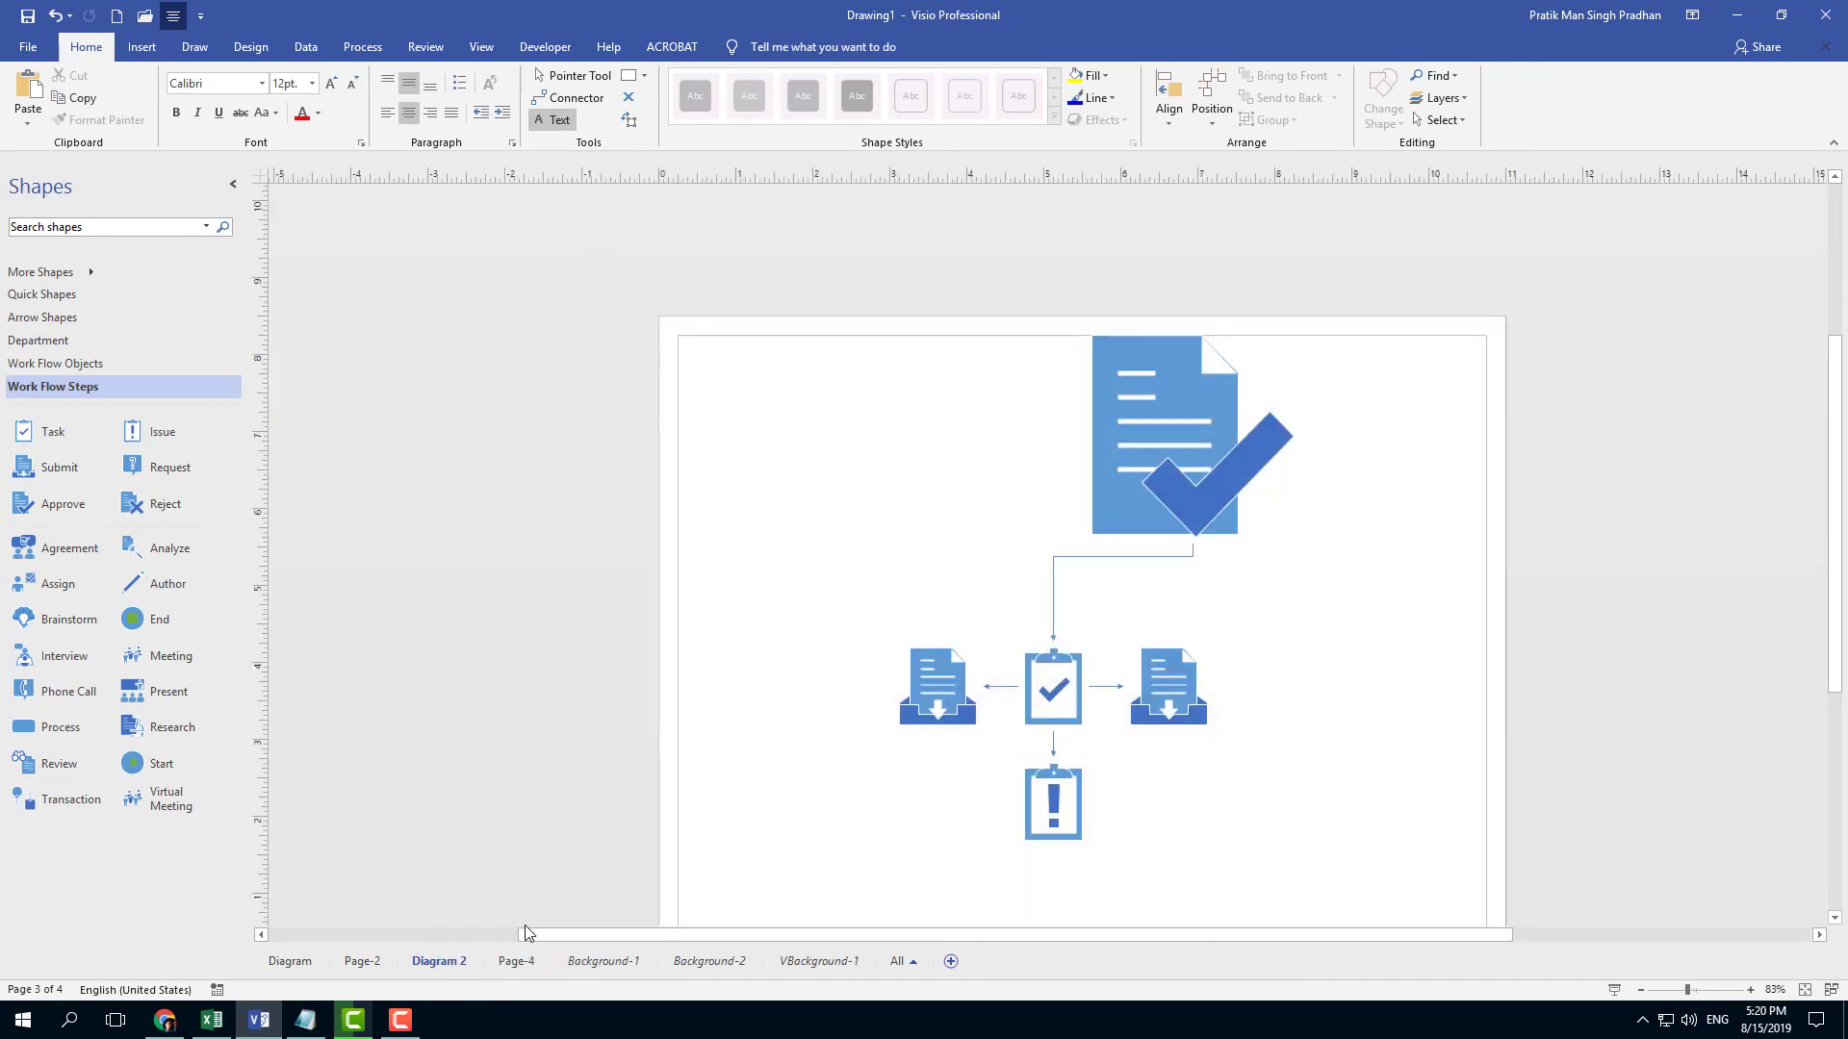
{"action": "left_click", "coordinate": [983, 474]}
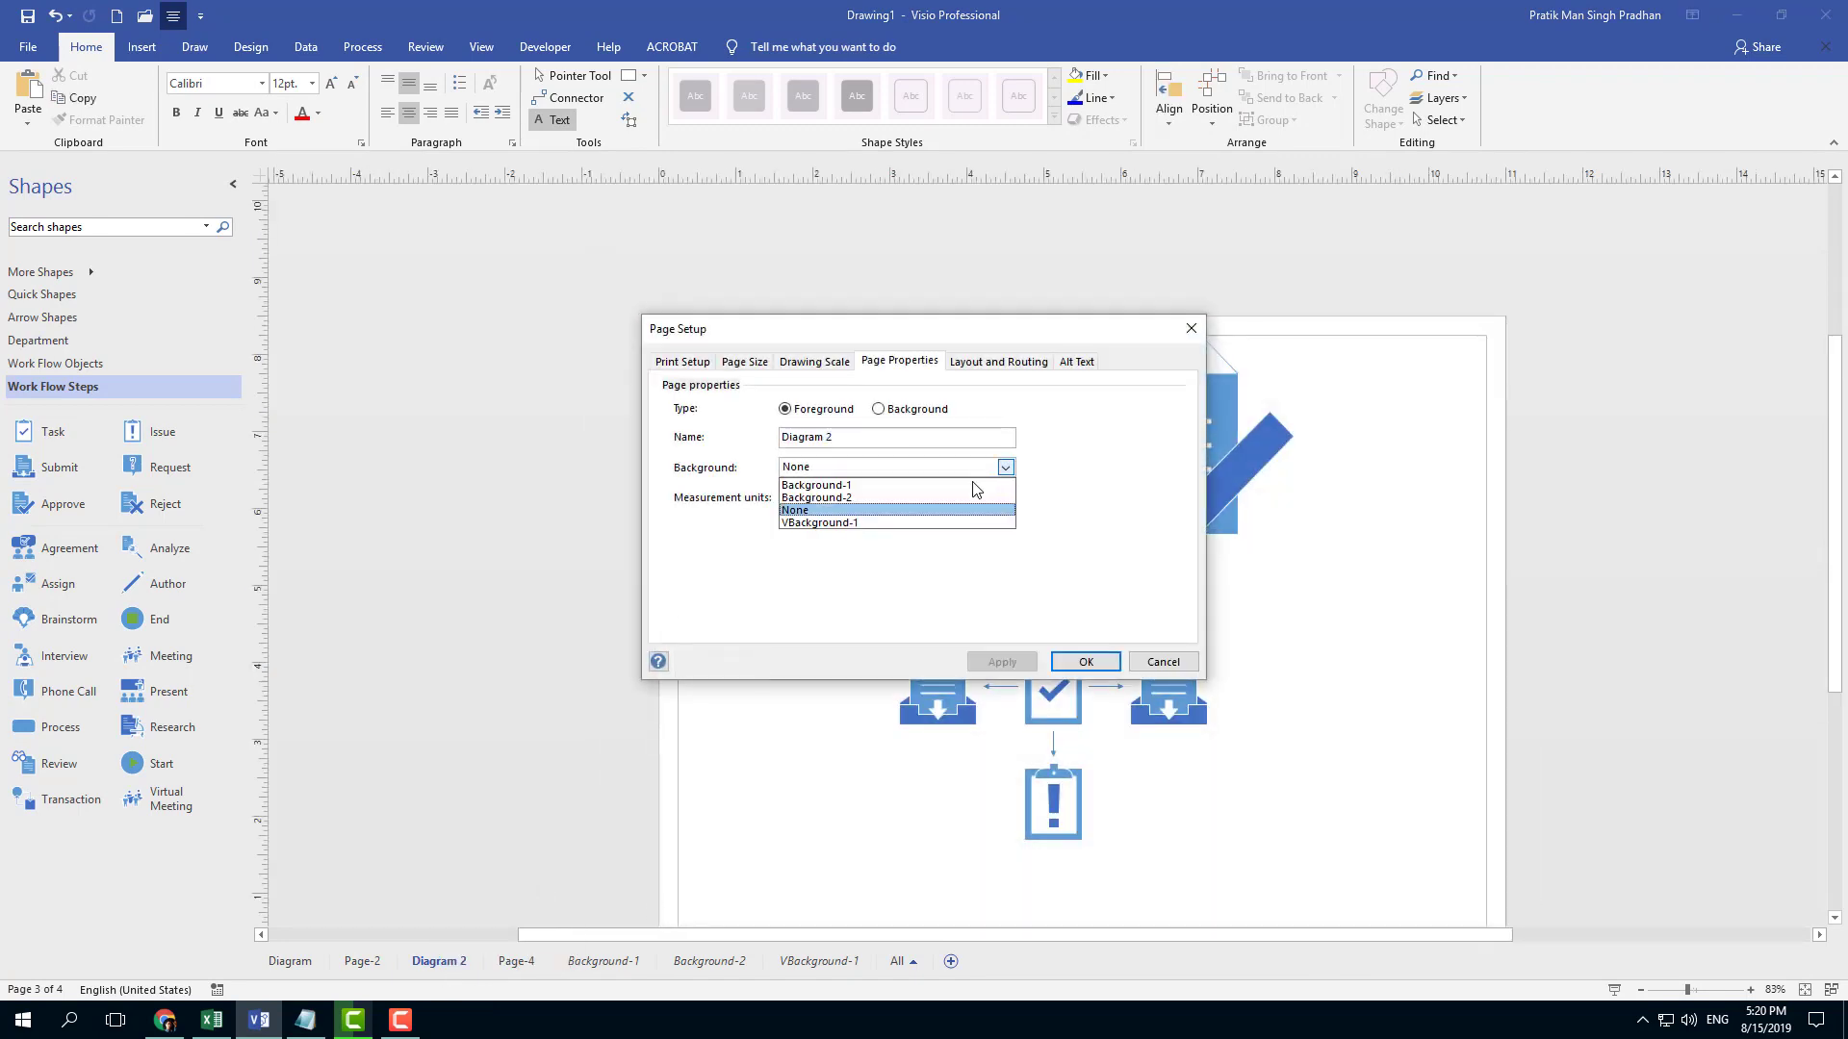
{"action": "left_click", "coordinate": [883, 523]}
{"action": "left_click", "coordinate": [1086, 662]}
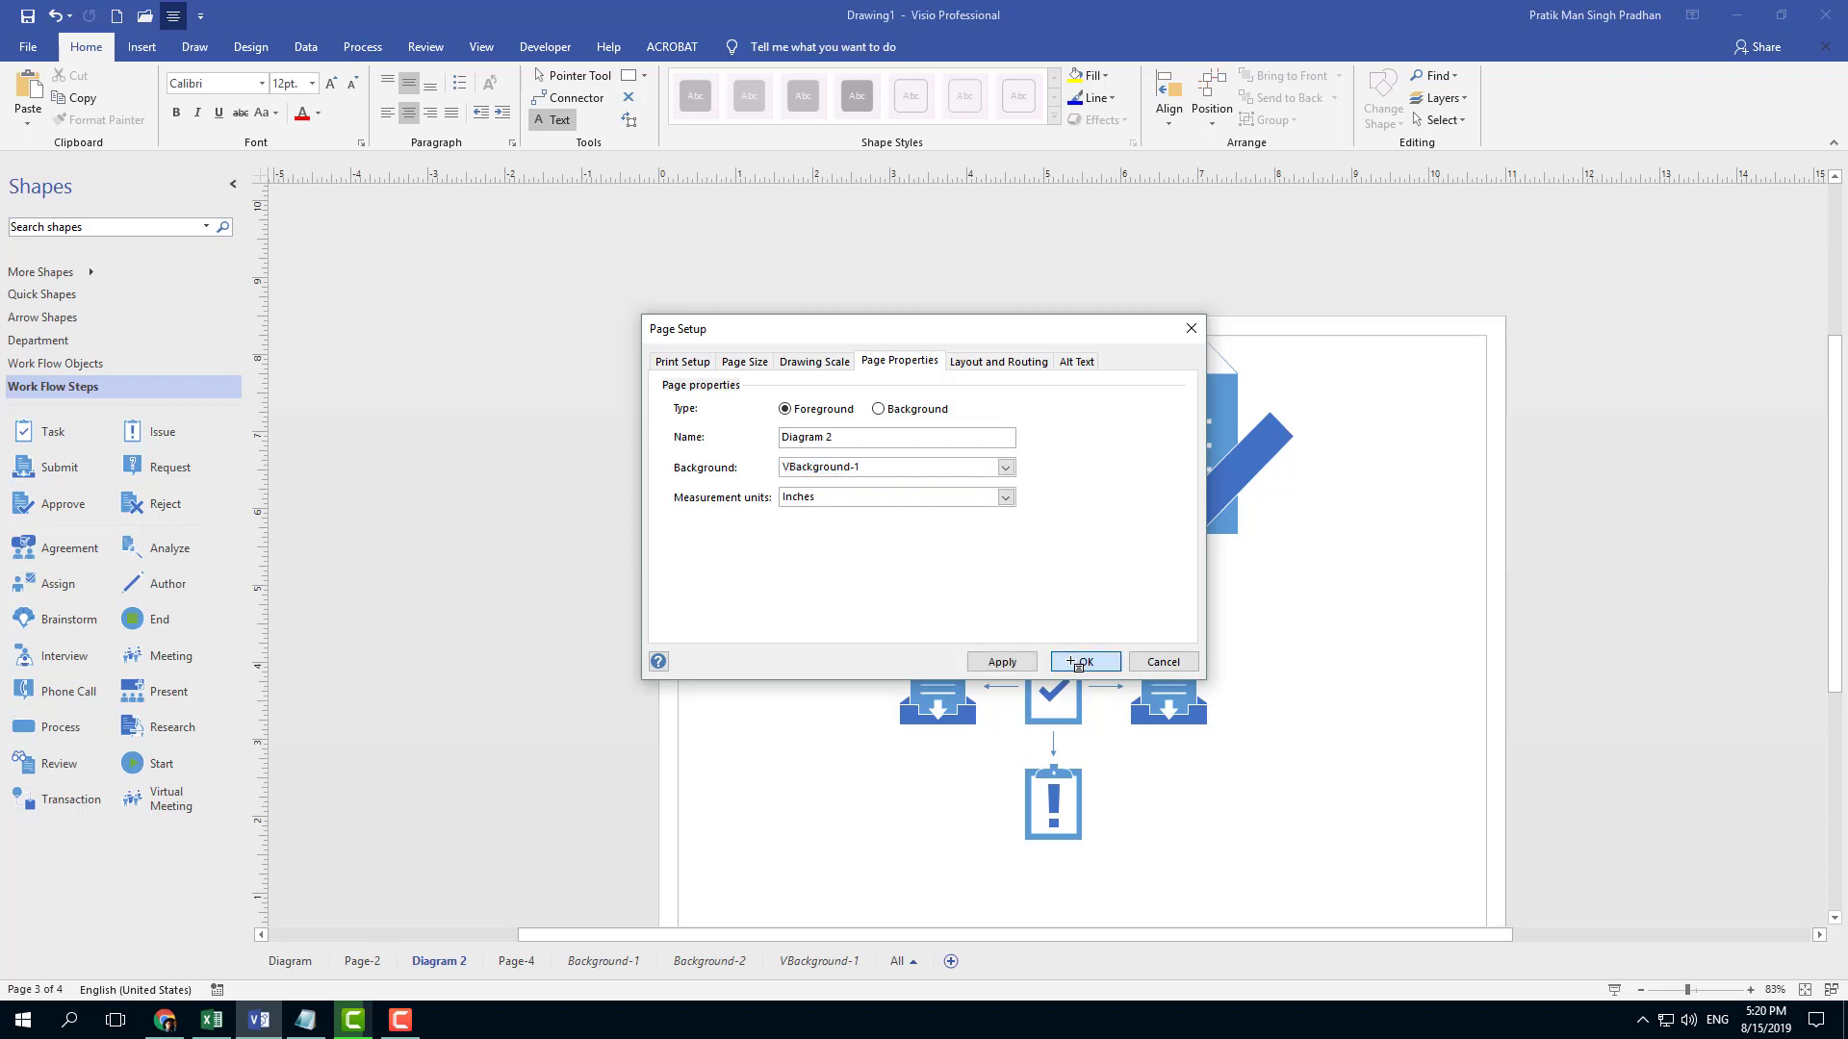
{"action": "right_click", "coordinate": [524, 962]}
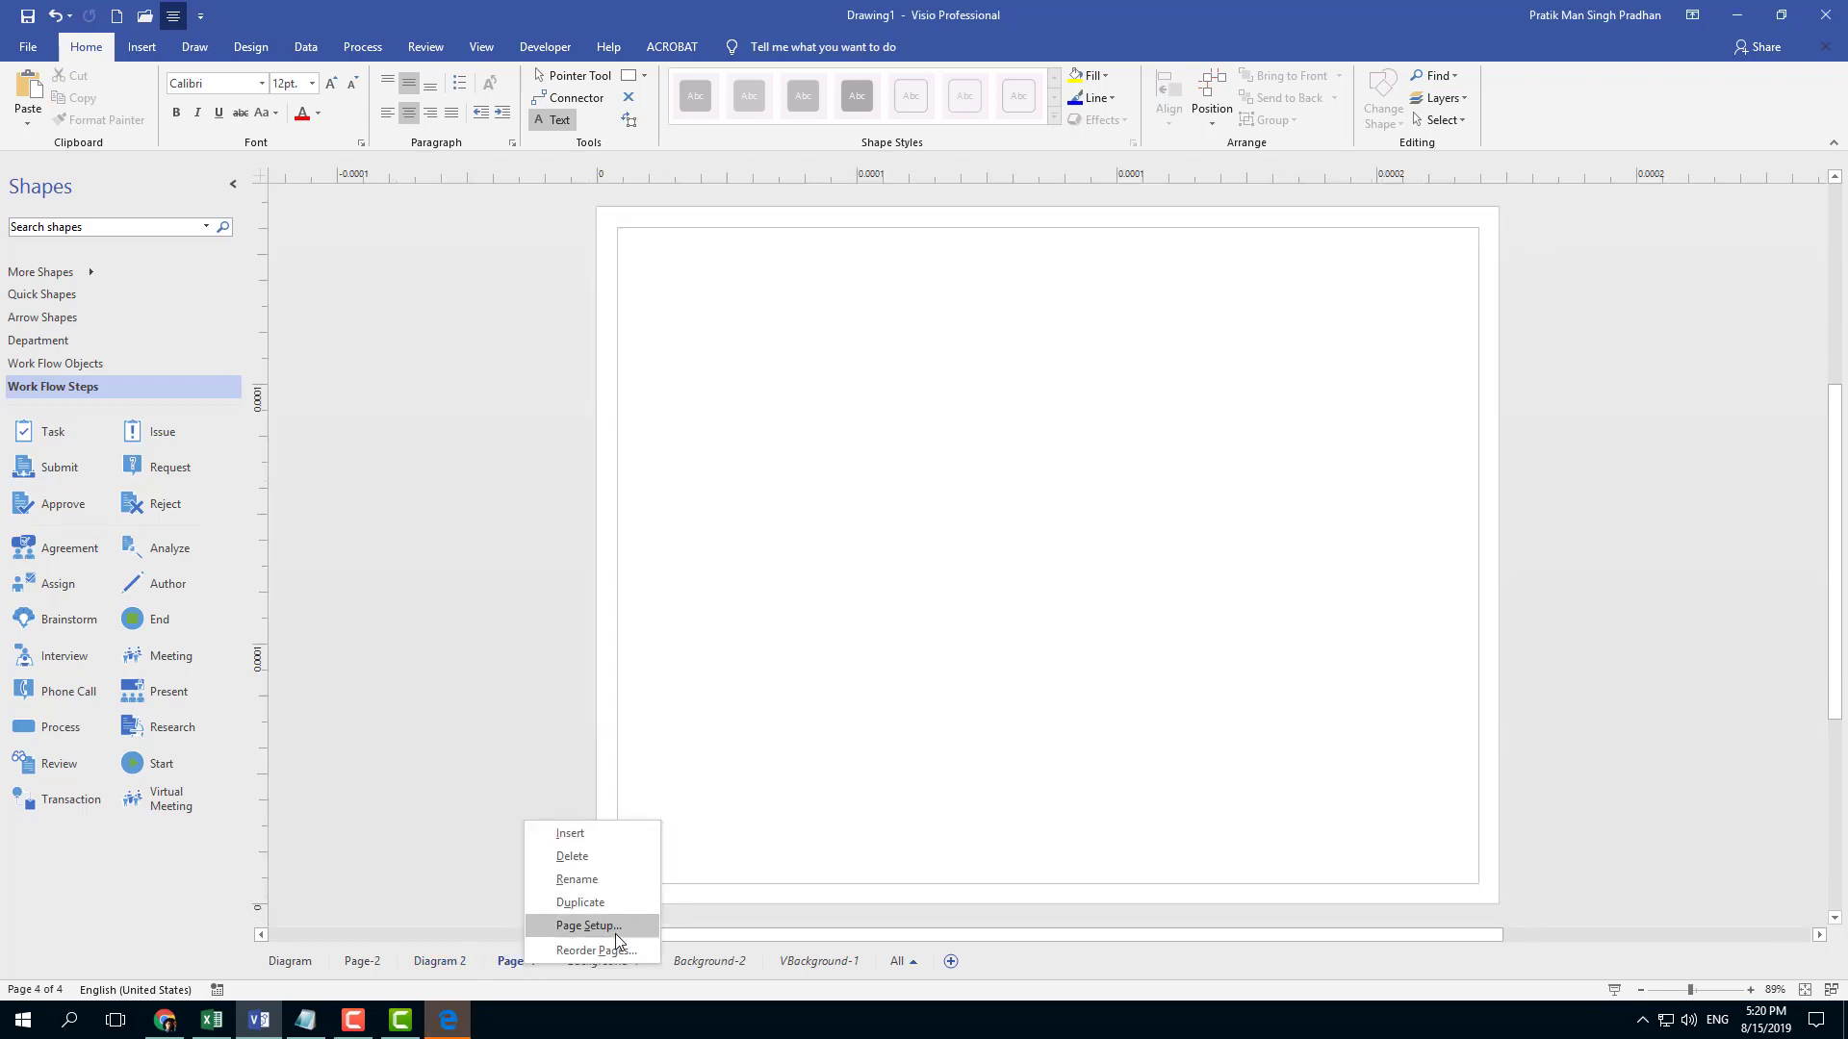
- Set Page-4's background page to Background-1 in Page Setup
{"action": "left_click", "coordinate": [577, 927]}
{"action": "left_click", "coordinate": [1004, 468]}
{"action": "left_click", "coordinate": [923, 483]}
{"action": "left_click", "coordinate": [1085, 662]}
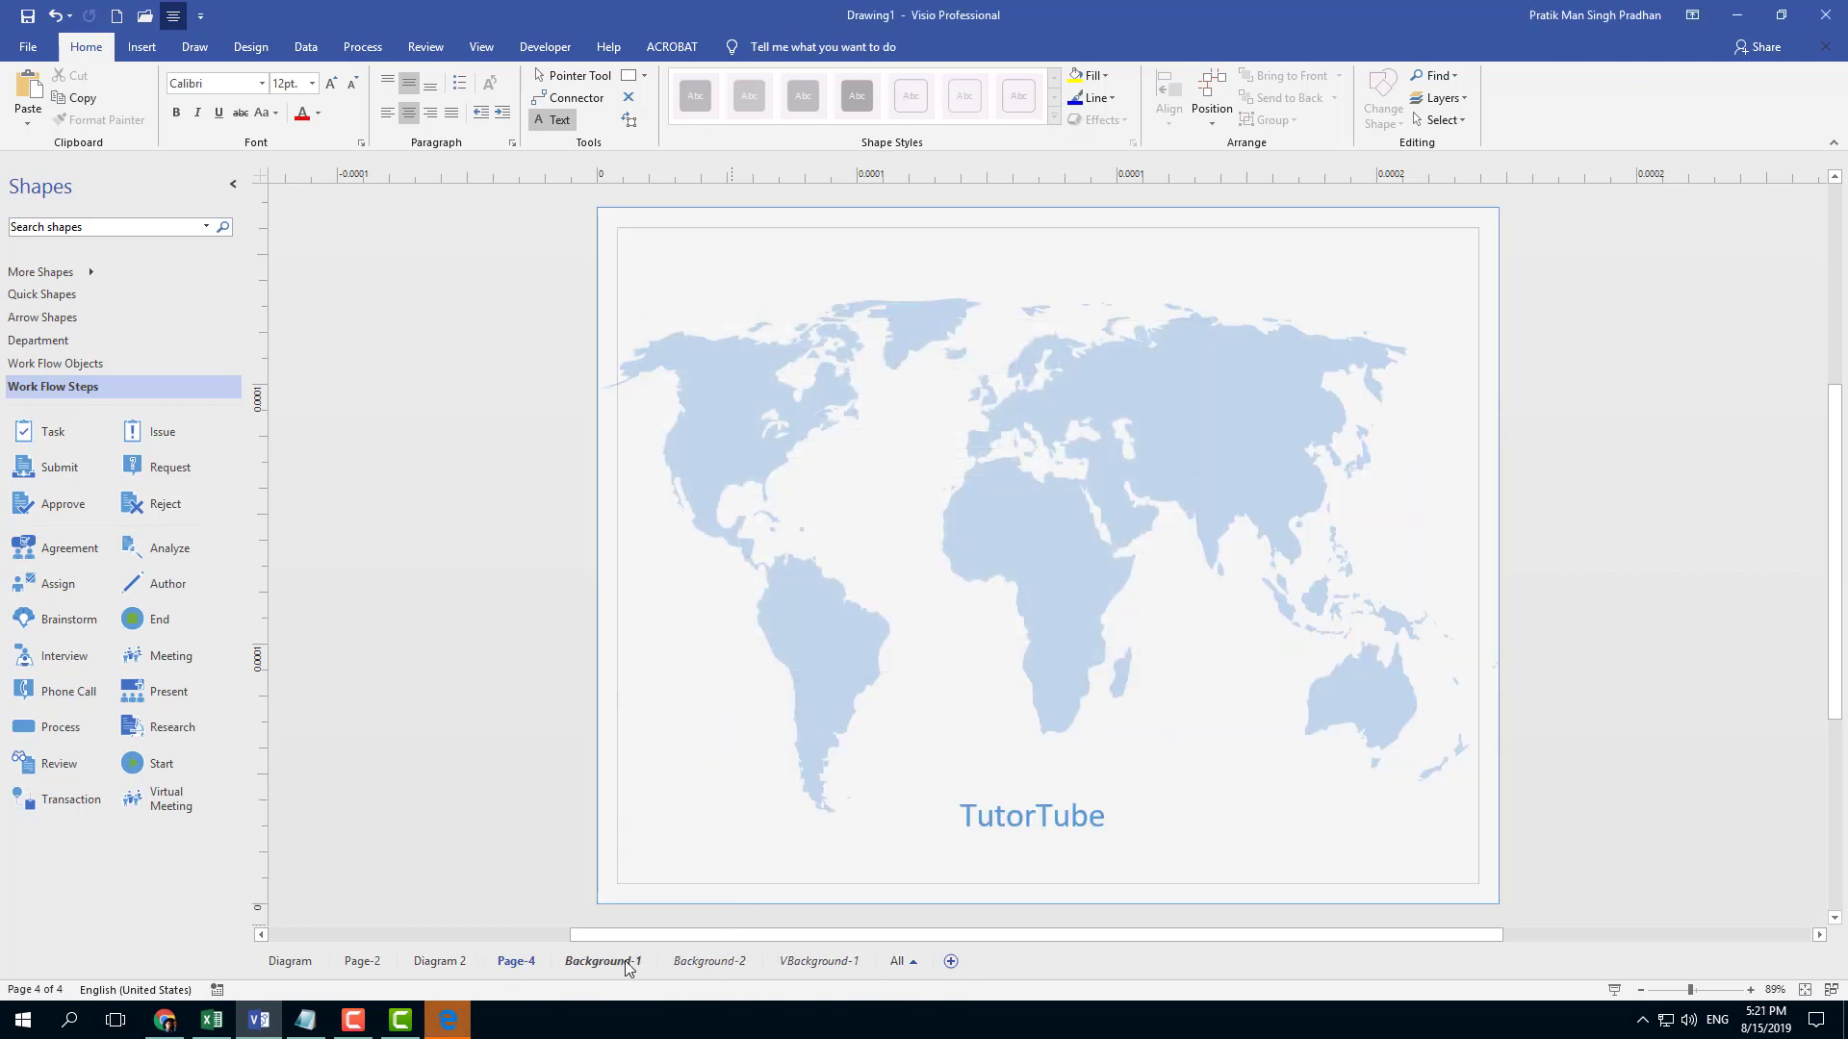
- Add new pages Page-5 and Page-6, then browse the background and new page tabs
{"action": "left_click", "coordinate": [950, 962]}
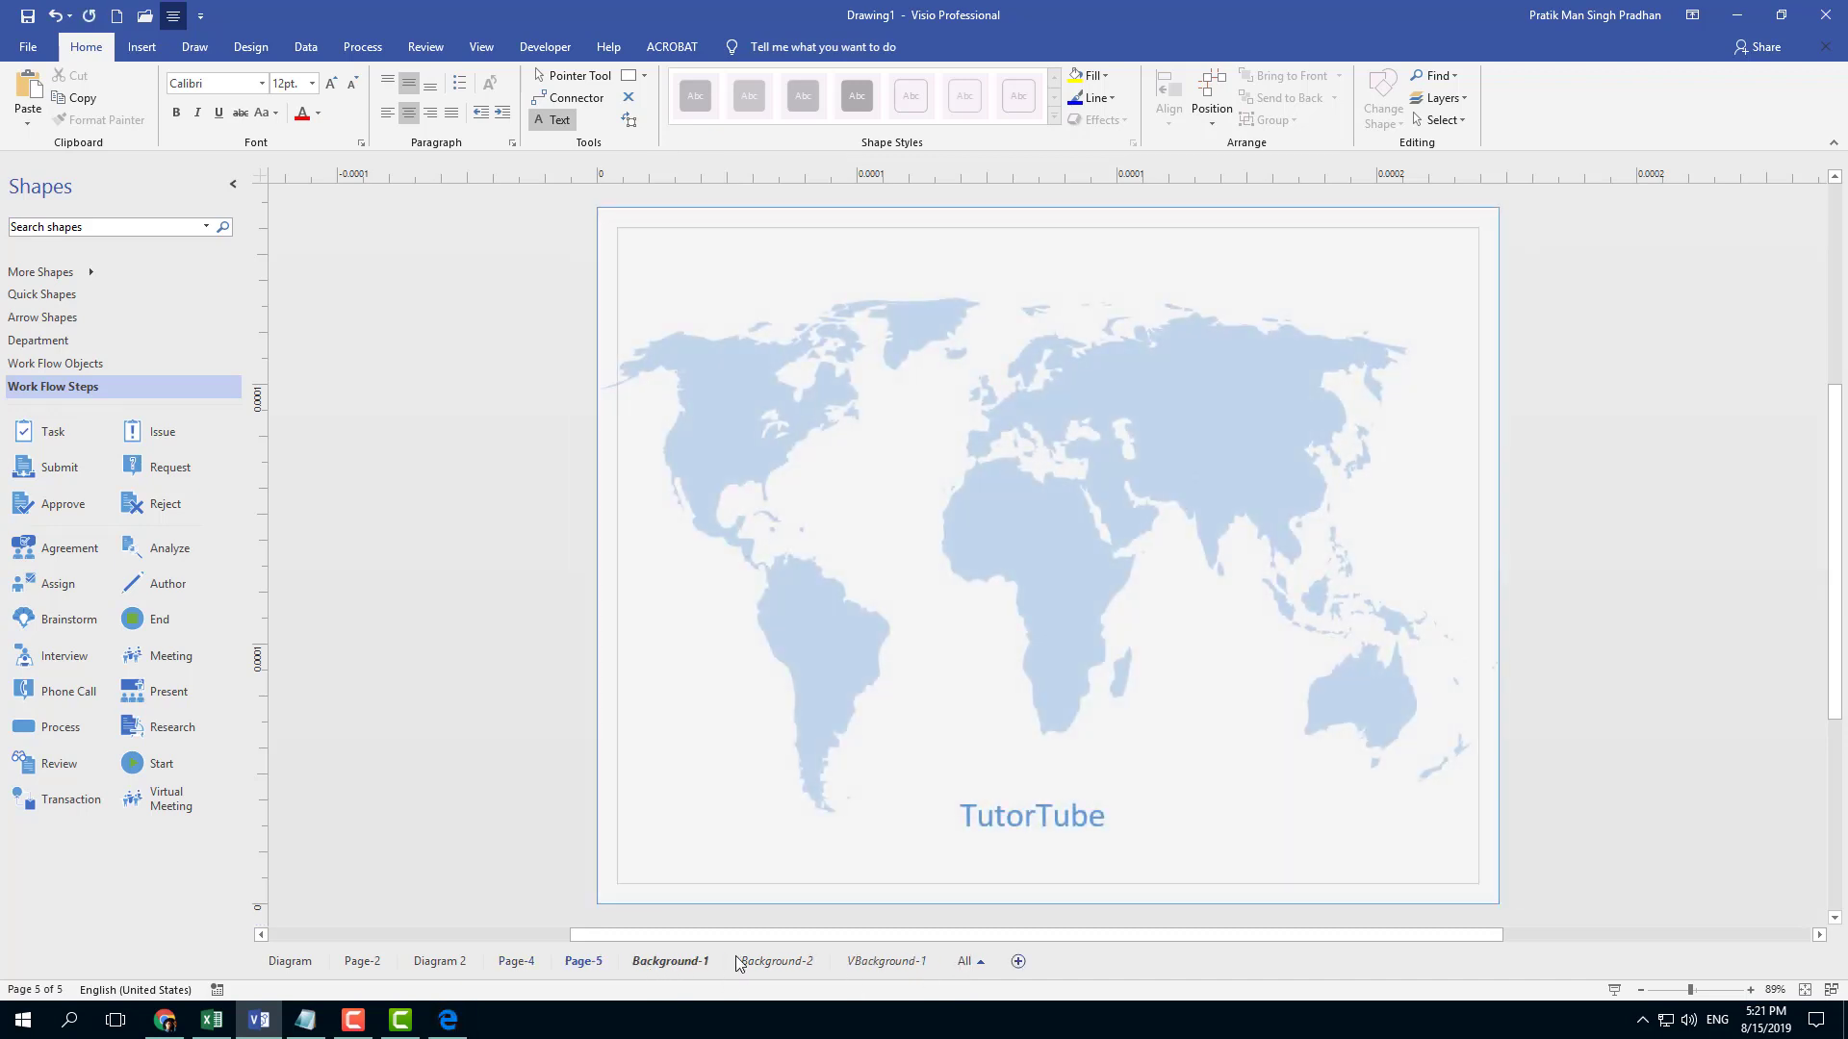
{"action": "left_click", "coordinate": [1018, 960]}
{"action": "left_click", "coordinate": [748, 961]}
{"action": "left_click", "coordinate": [953, 960]}
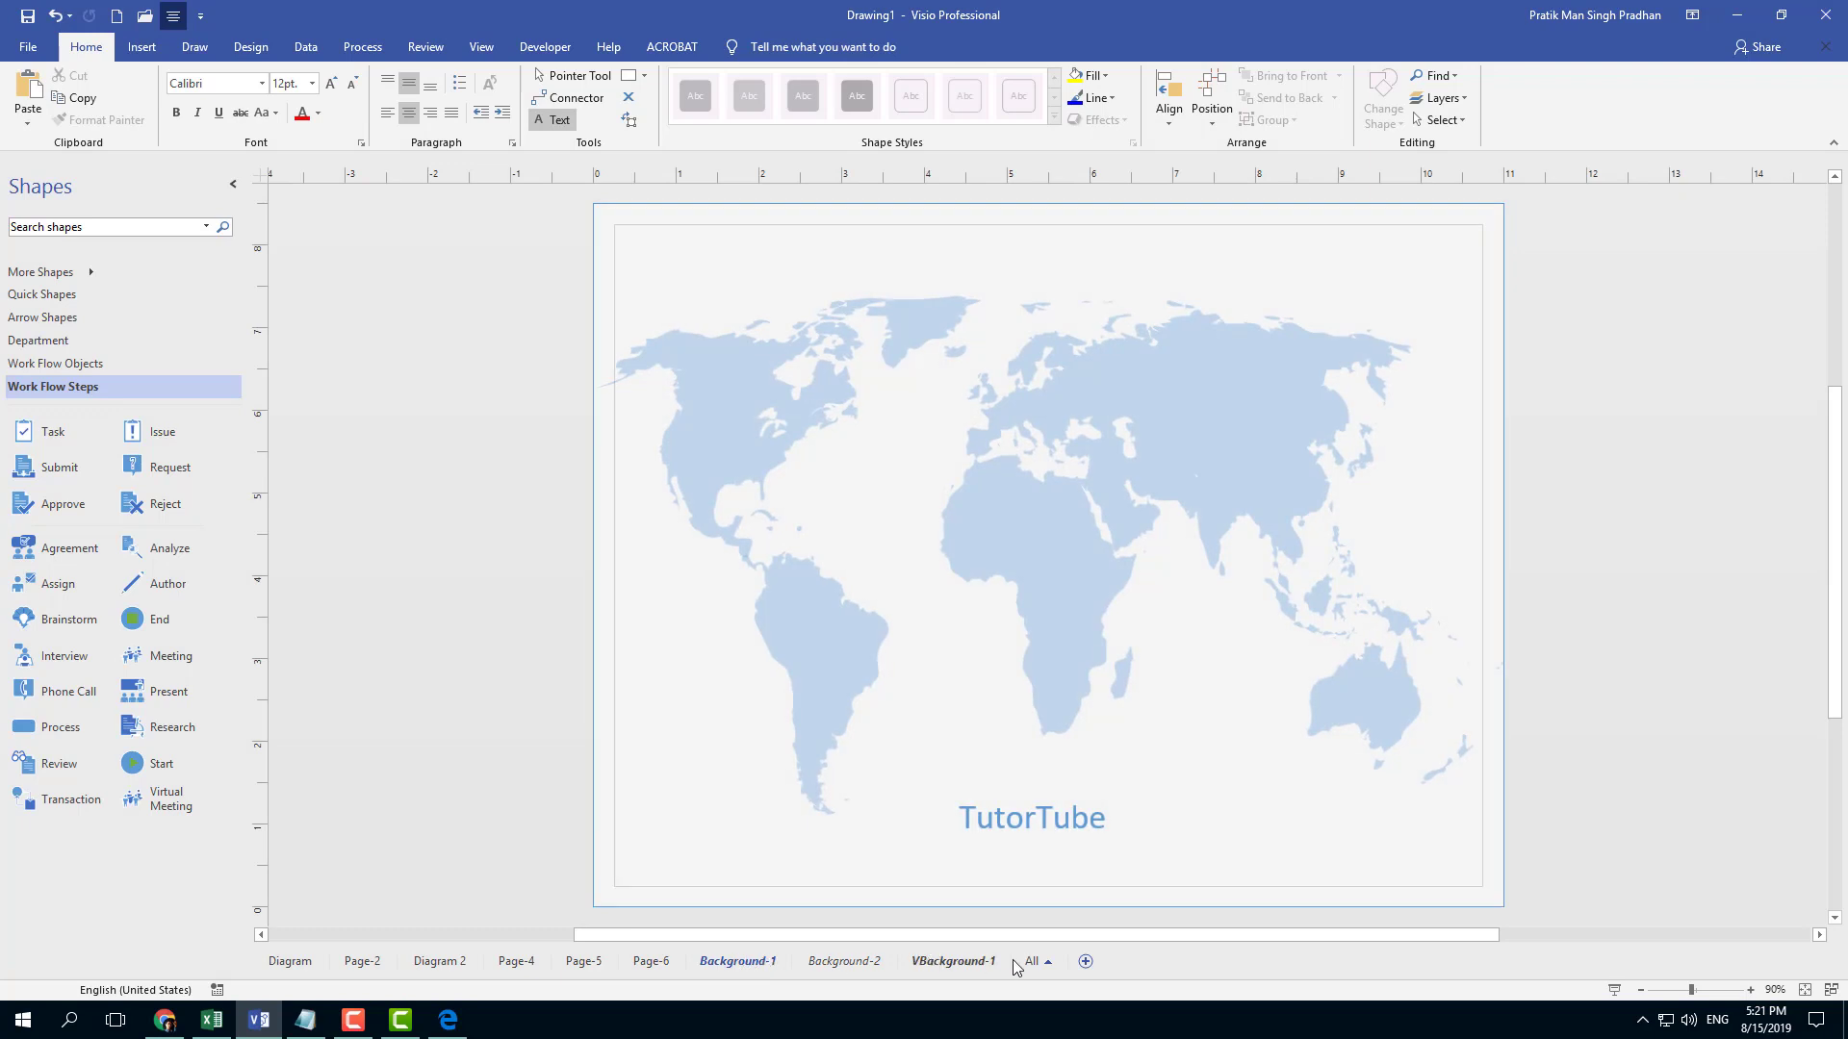
{"action": "left_click", "coordinate": [656, 963]}
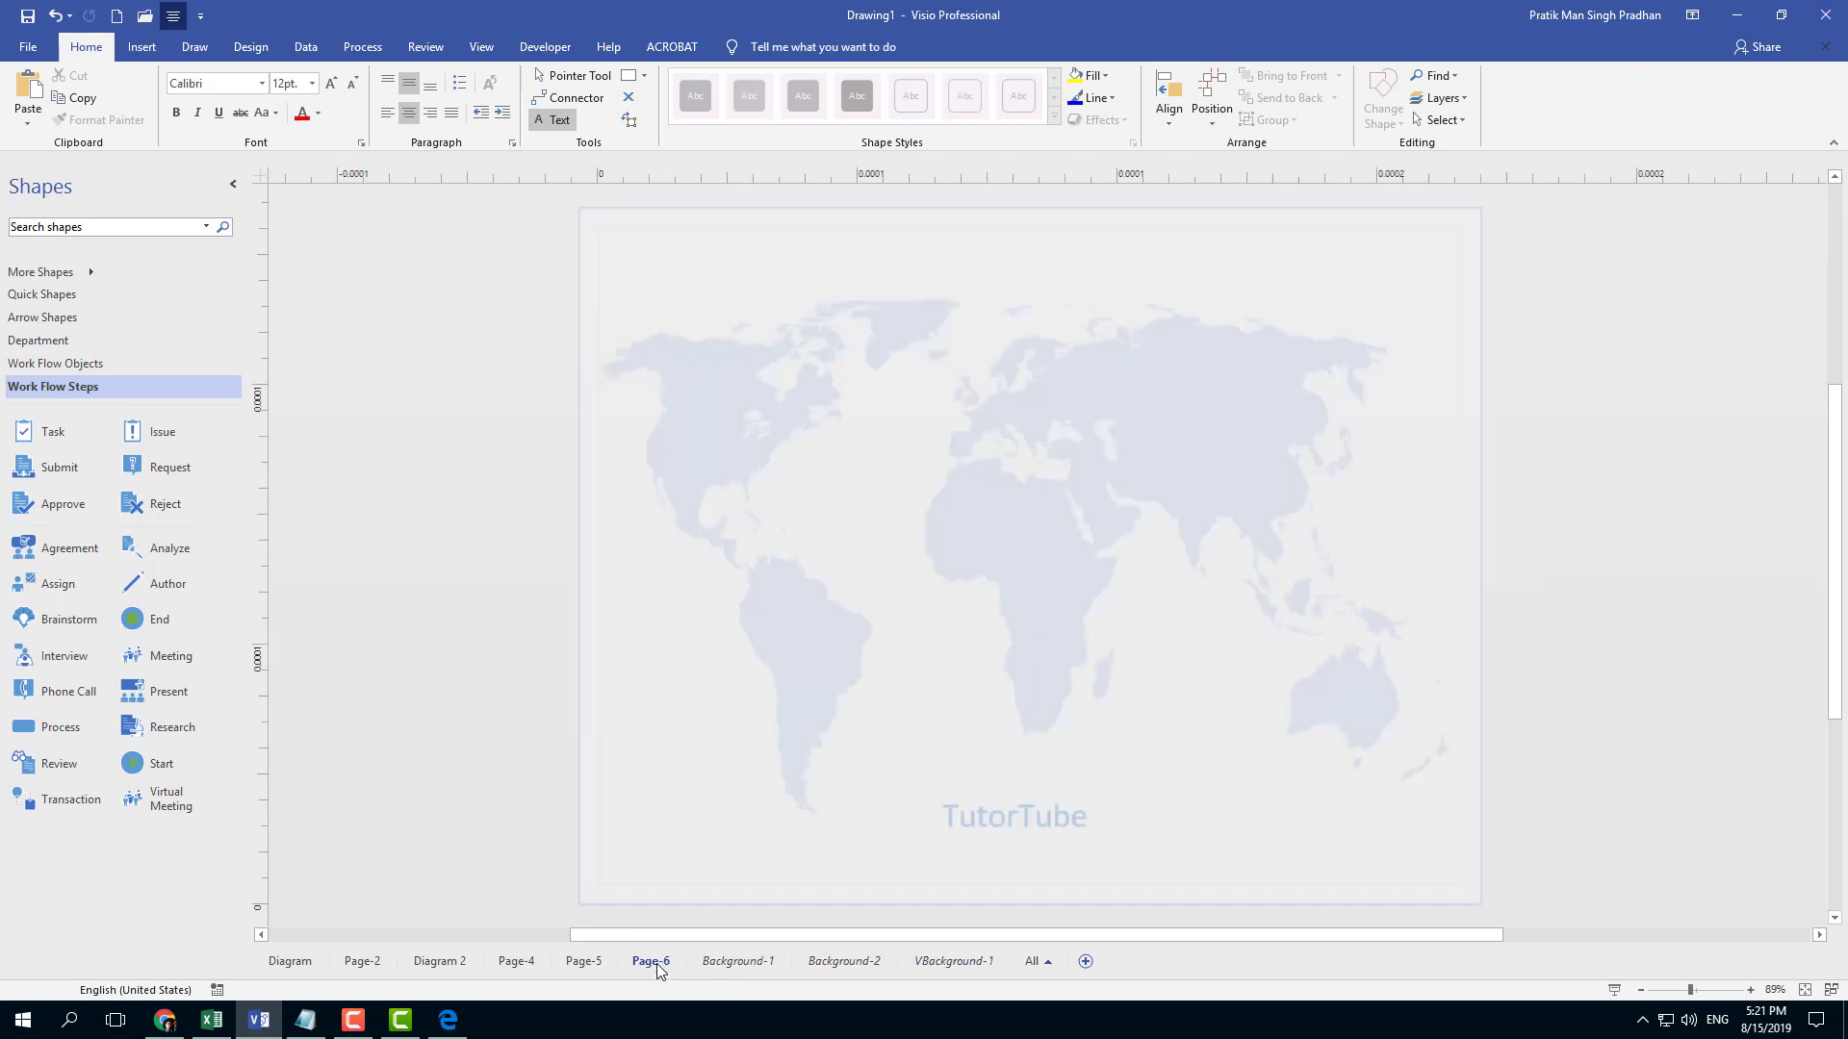
{"action": "left_click", "coordinate": [565, 965]}
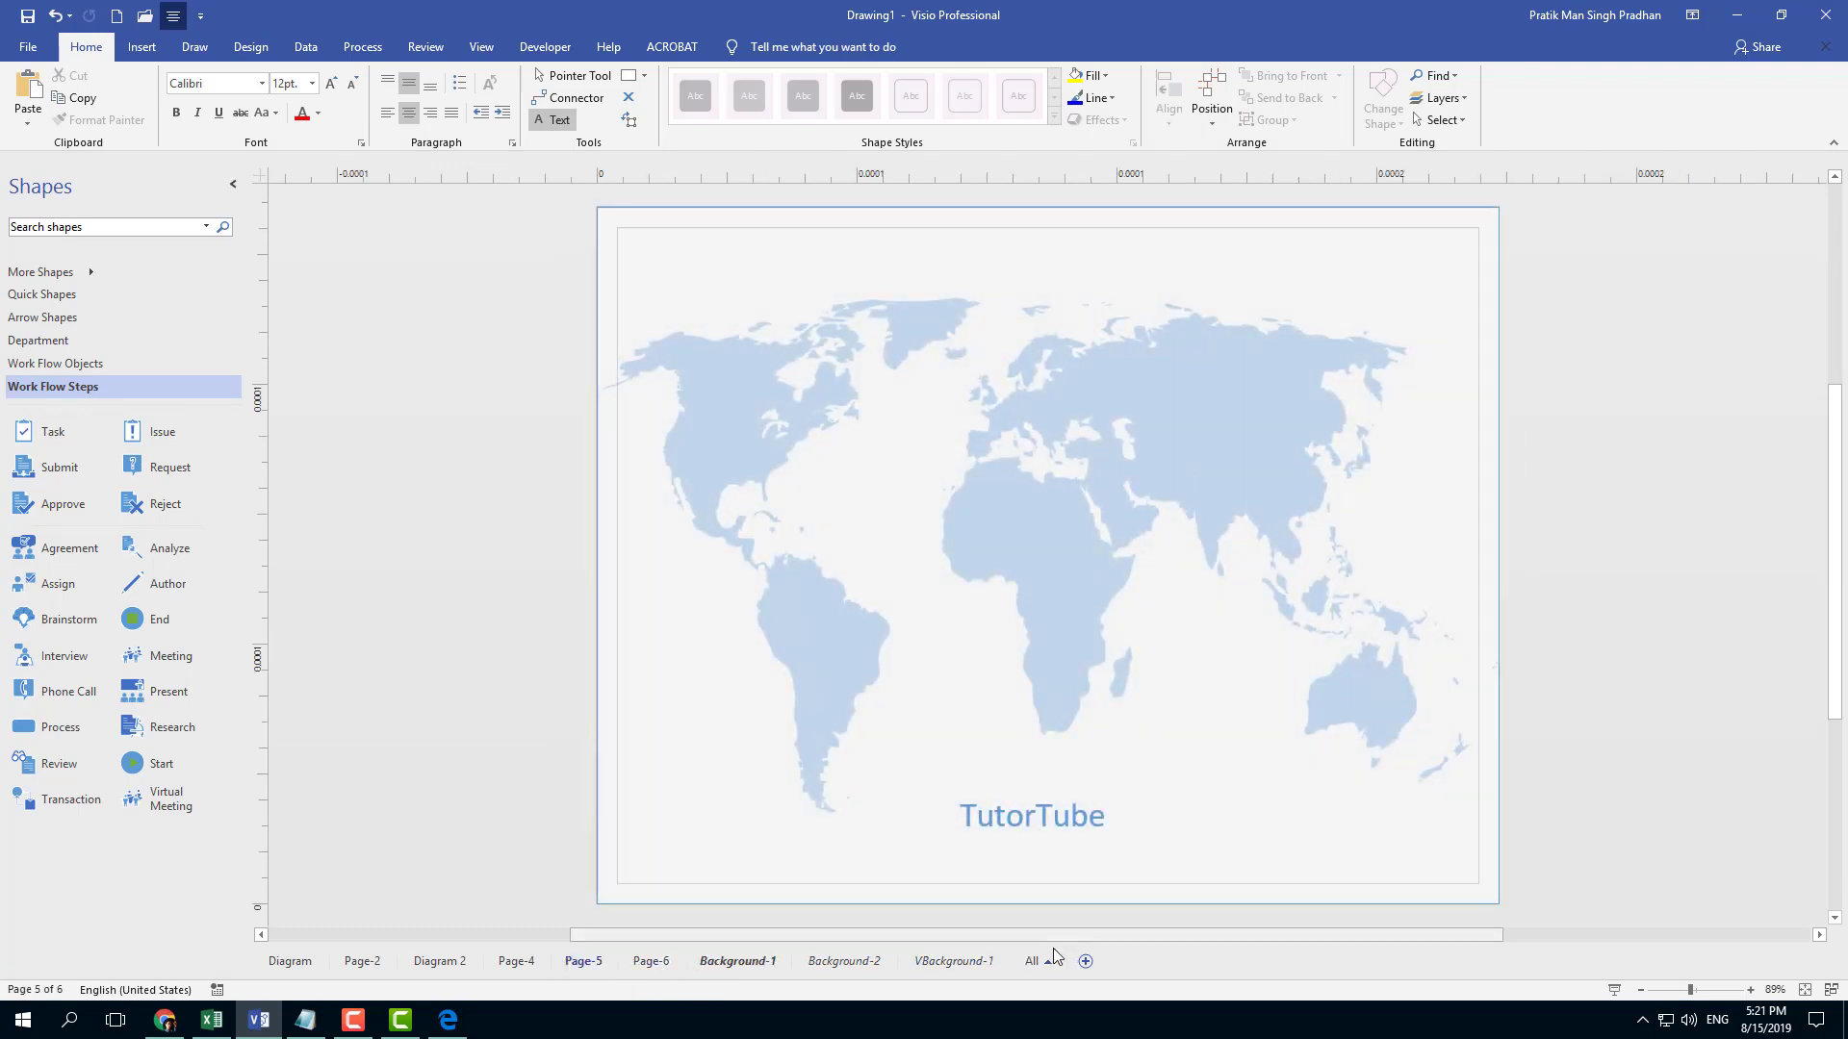